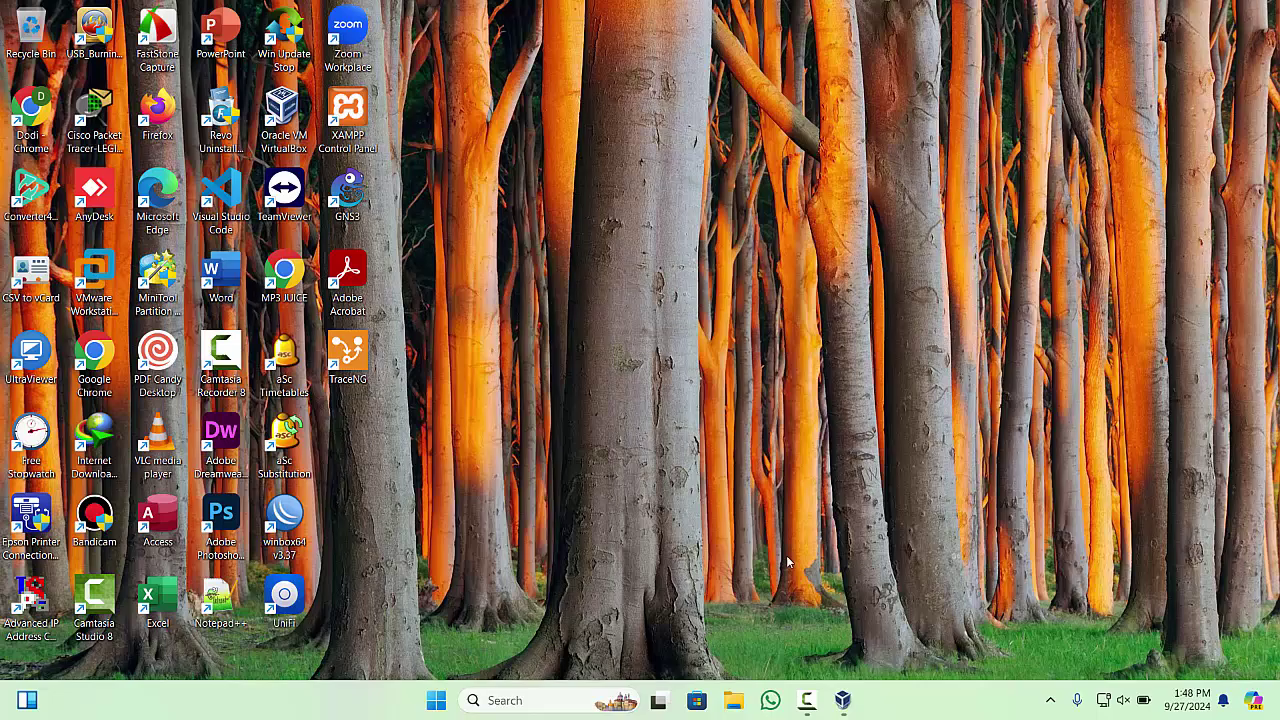
# - Open VirtualBox Manager from the taskbar, listing the GNS3 VM, RJ, R1, R2 and WIN7 machines
pyautogui.click(845, 702)
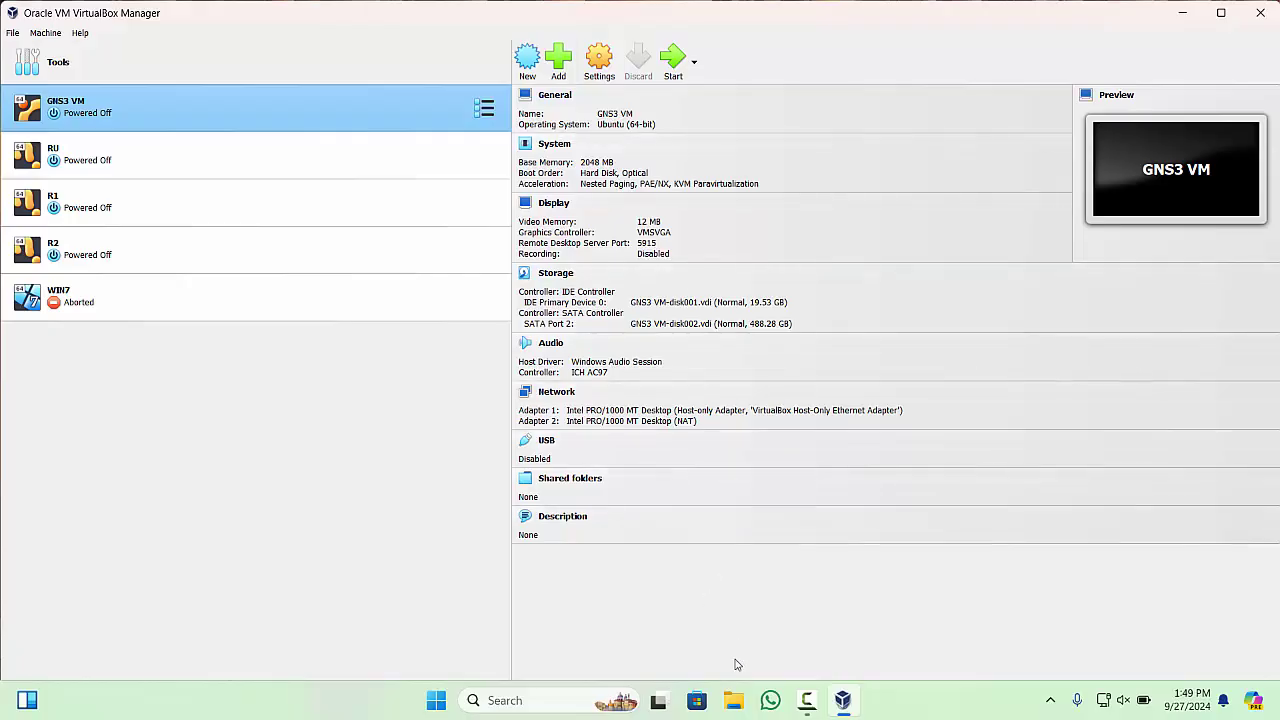
pyautogui.click(736, 698)
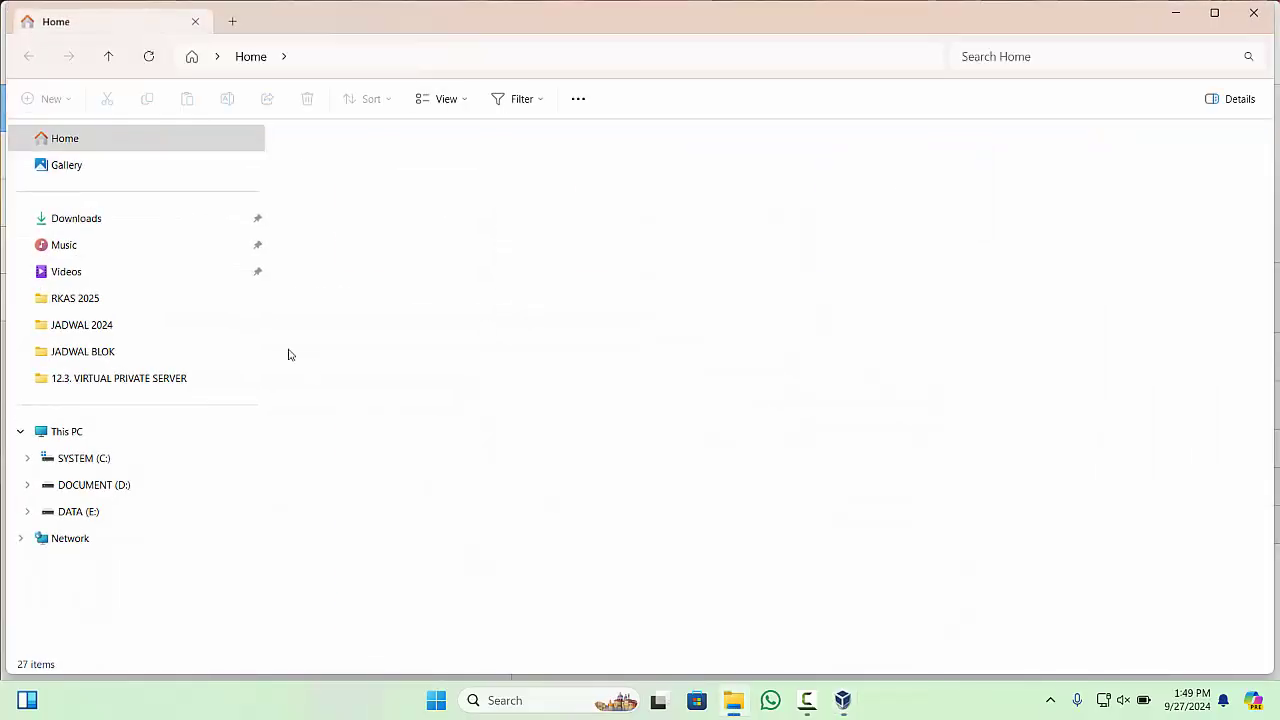
pyautogui.click(90, 513)
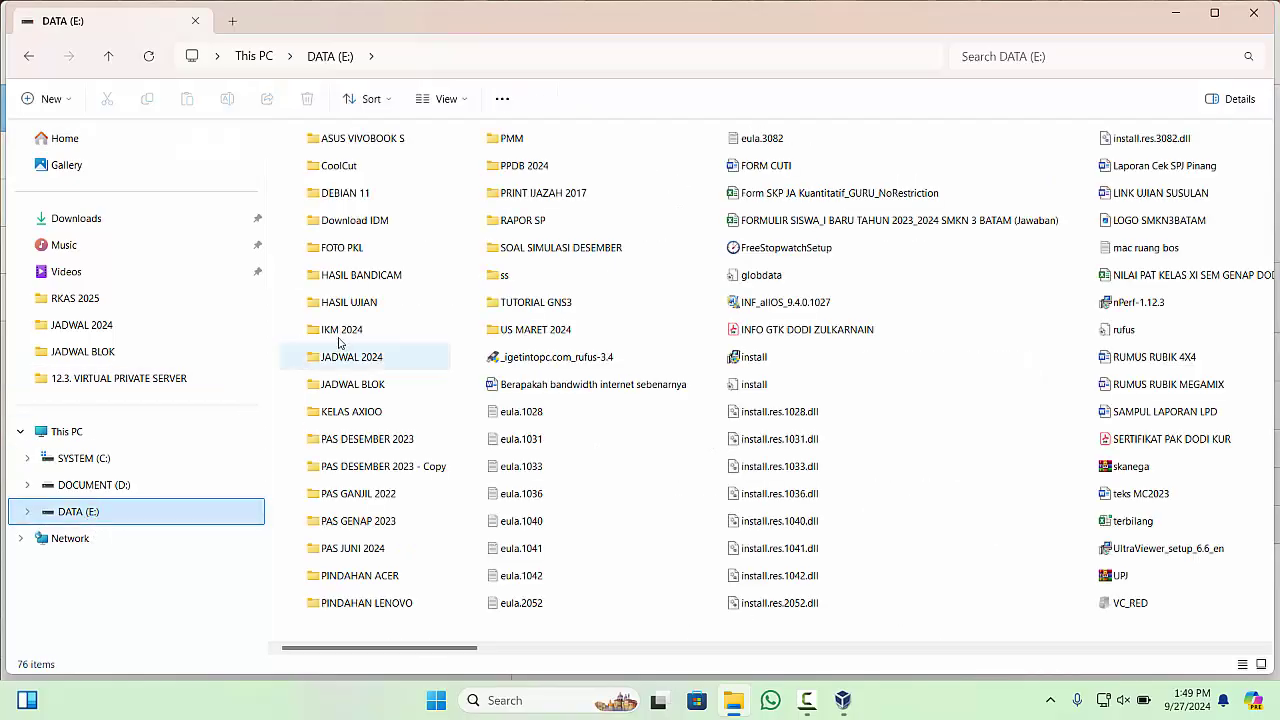
pyautogui.click(355, 195)
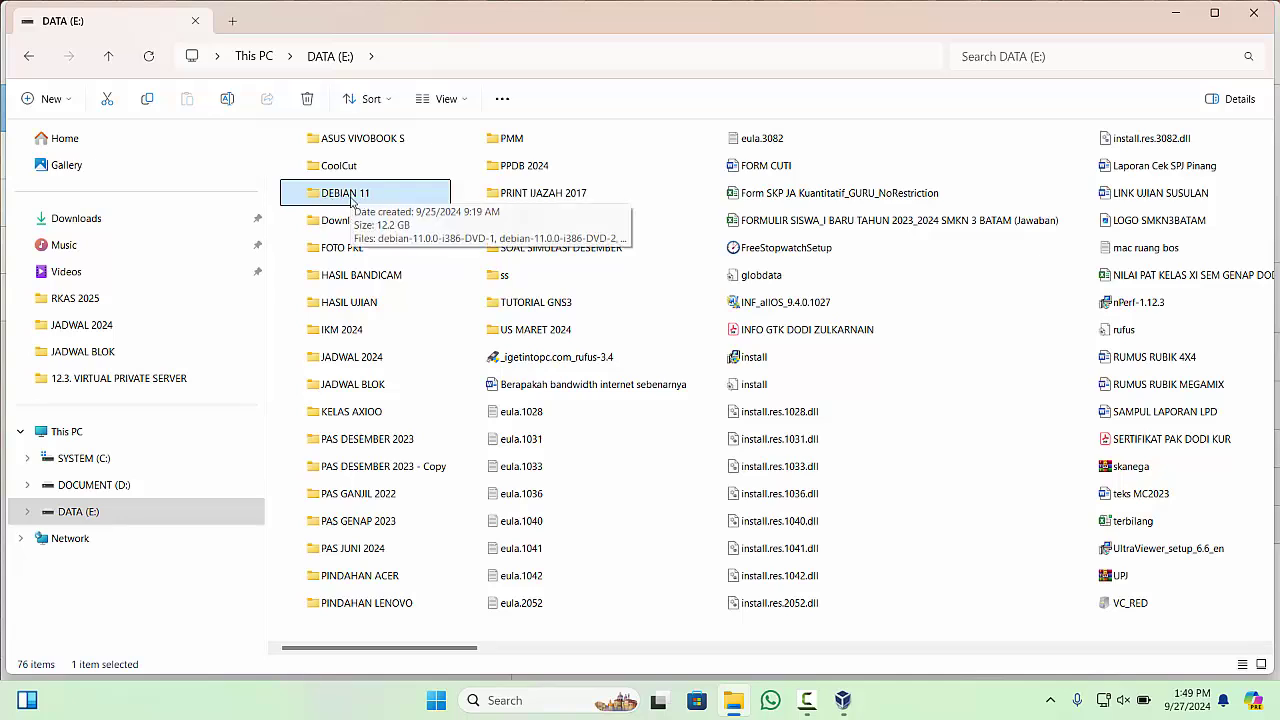
pyautogui.doubleClick(355, 197)
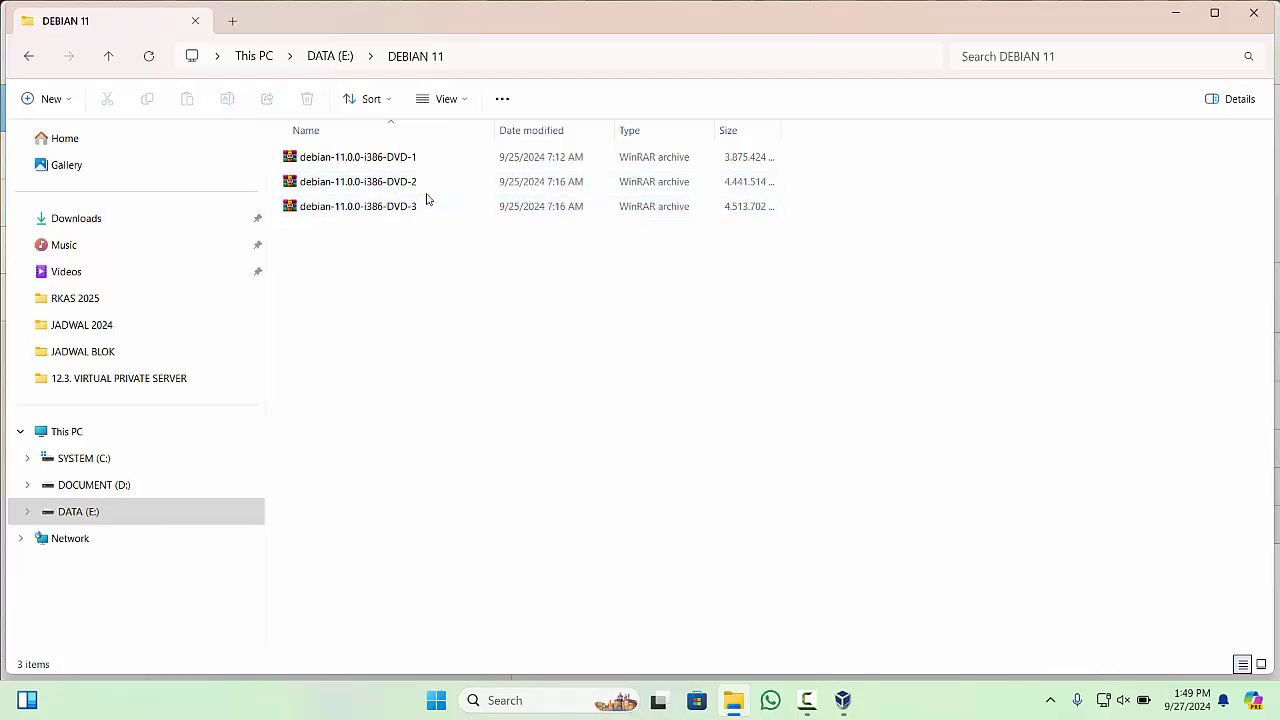
pyautogui.click(332, 56)
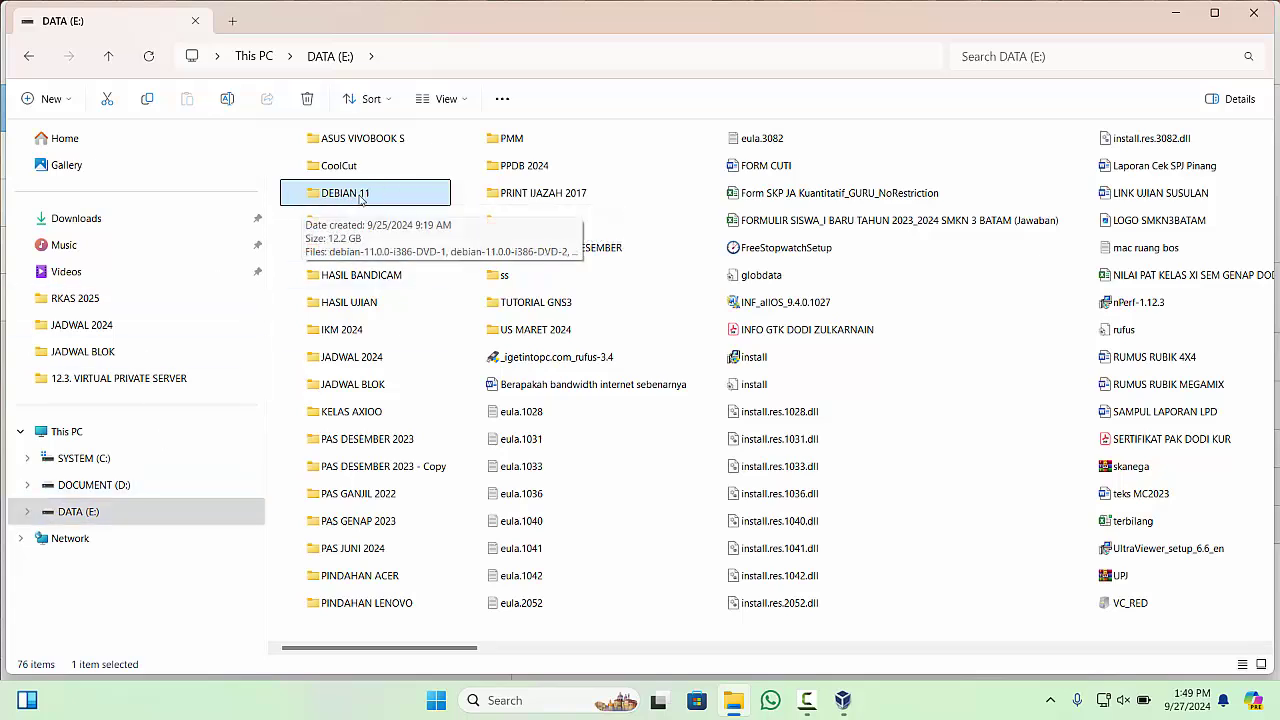
pyautogui.click(852, 701)
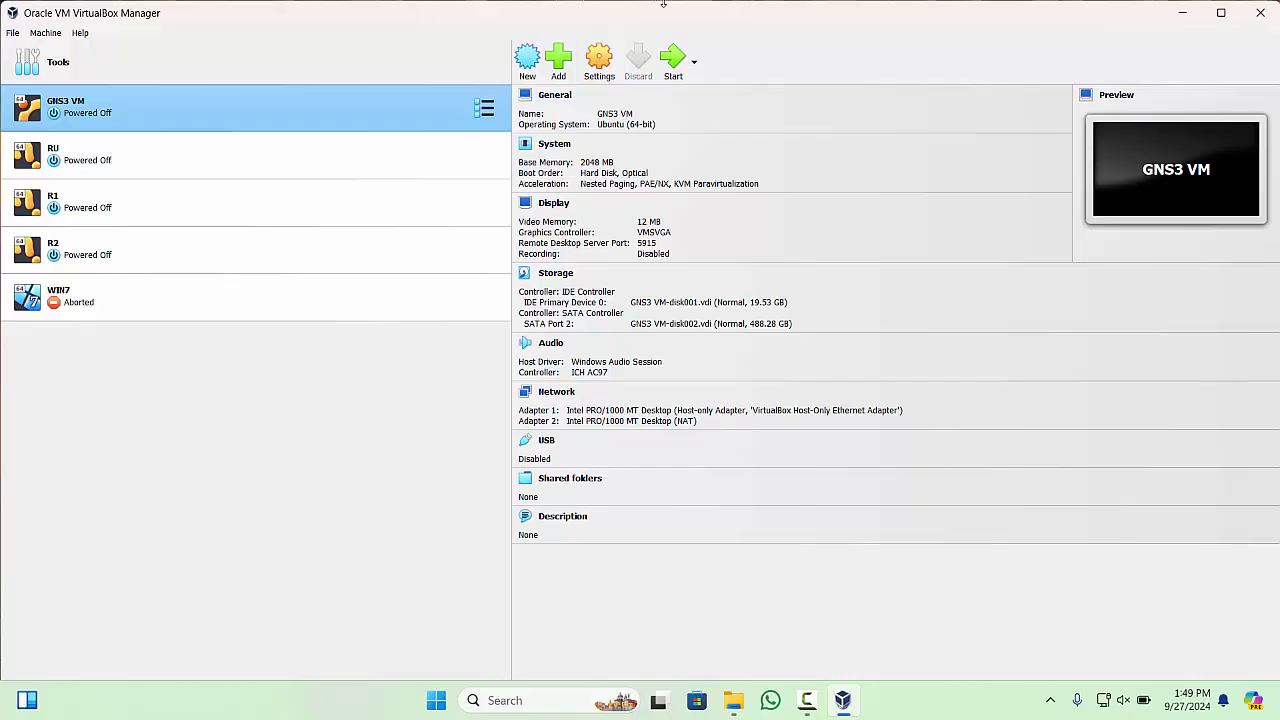
# - Name a new machine DEBIAN TKJ, type Linux, version Debian (64-bit), and continue to hardware
pyautogui.click(529, 62)
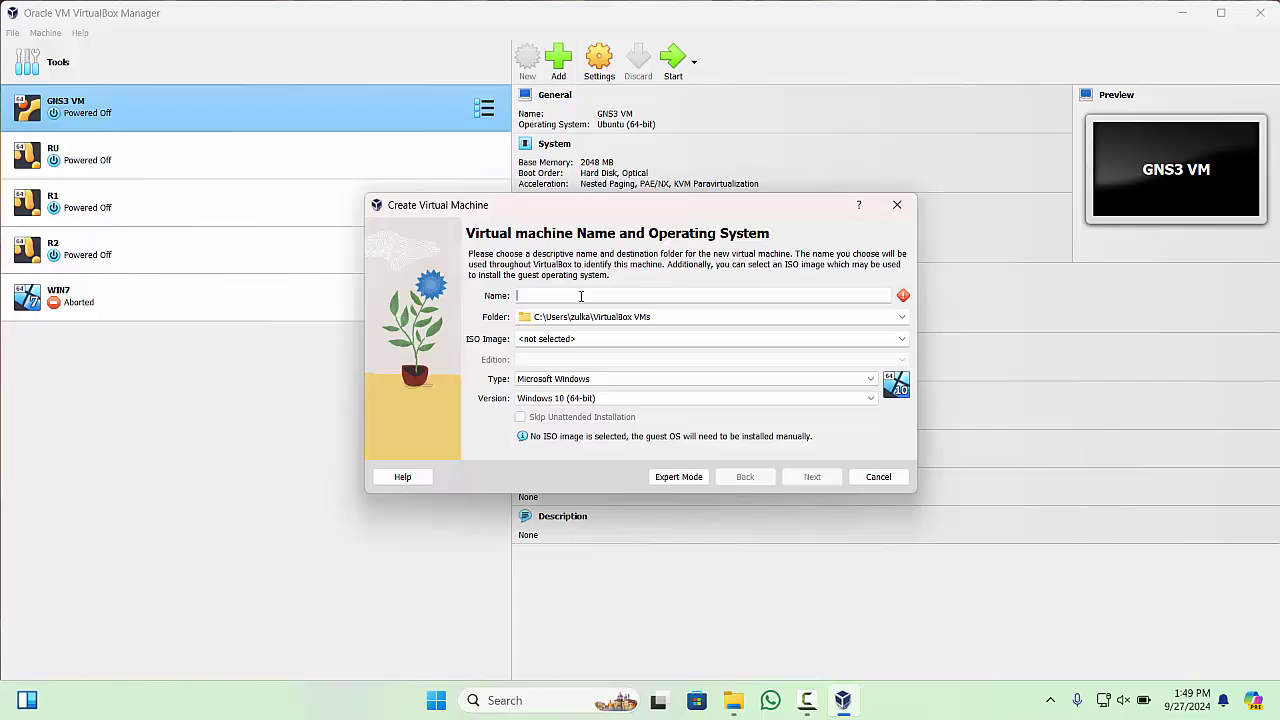
pyautogui.write('DEBIAN')
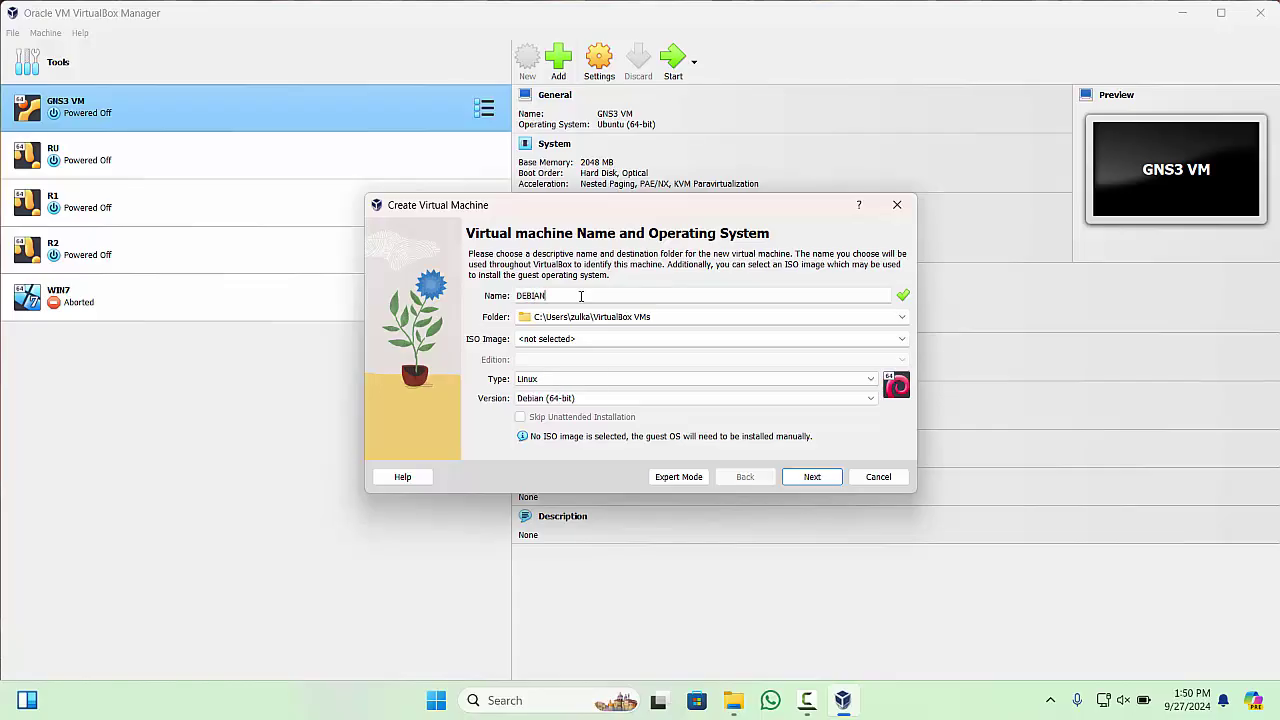
pyautogui.write(' TKJ')
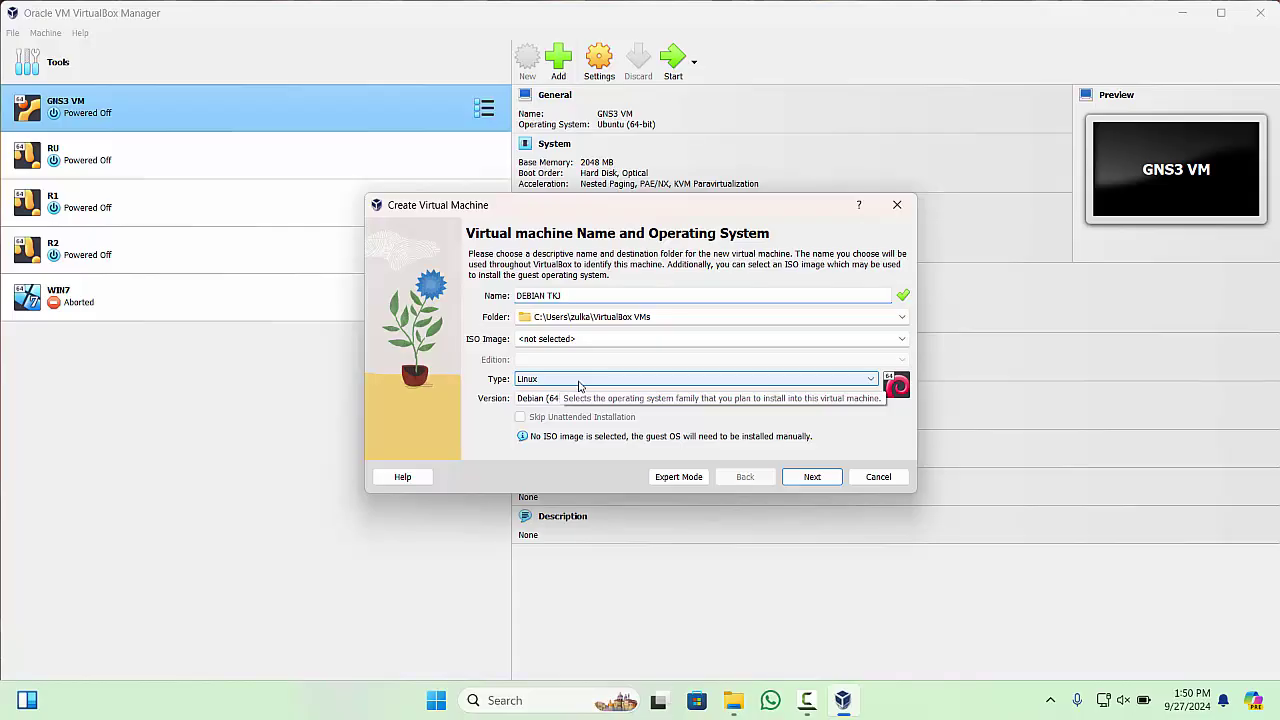
pyautogui.click(643, 400)
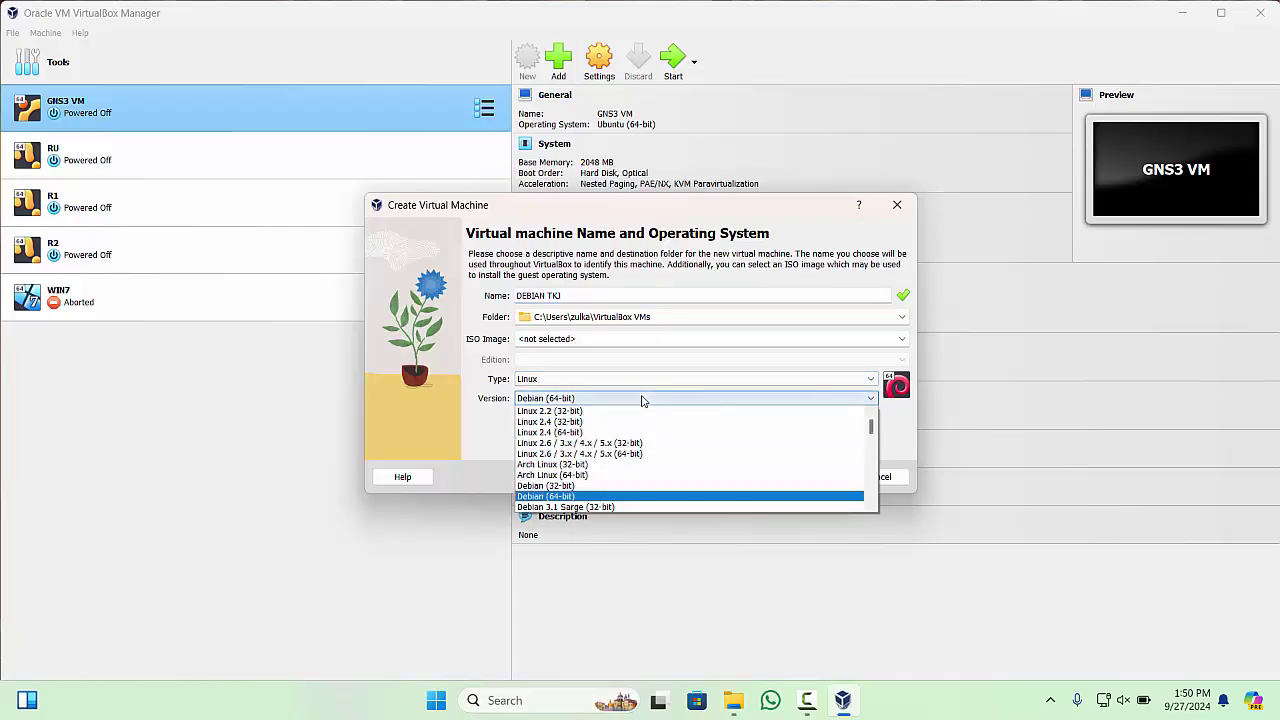
pyautogui.click(614, 497)
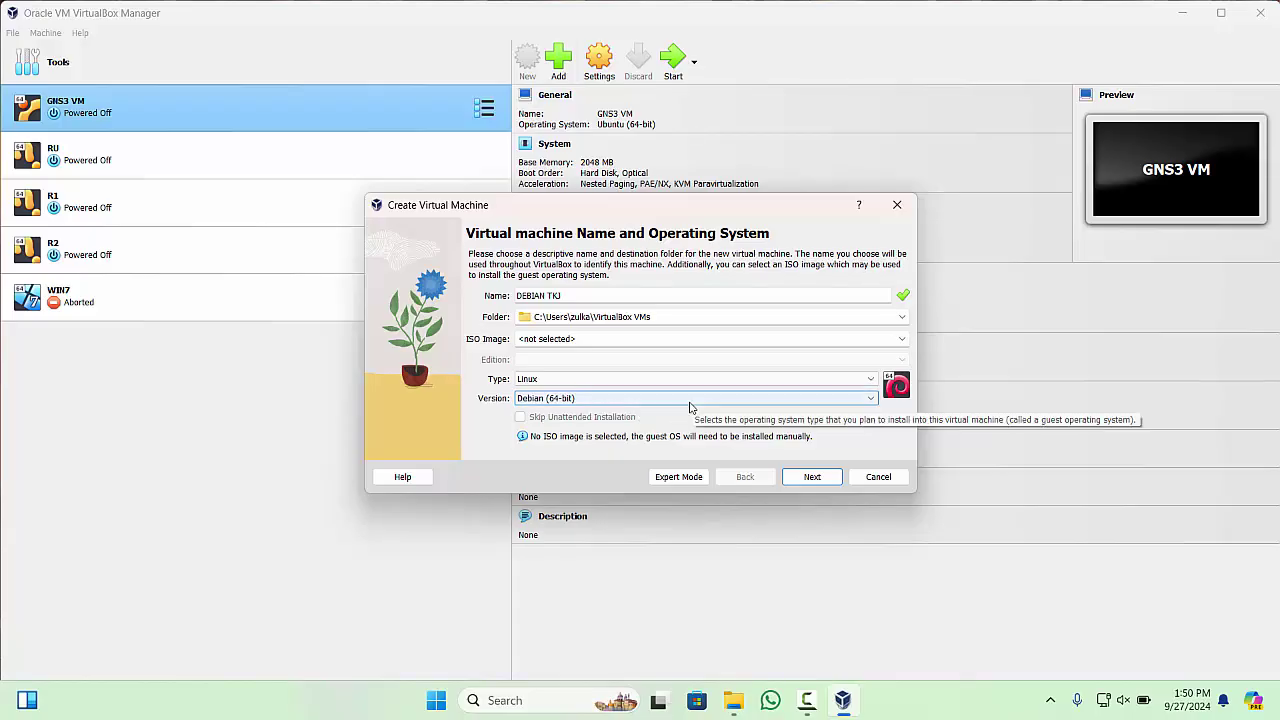
pyautogui.click(833, 481)
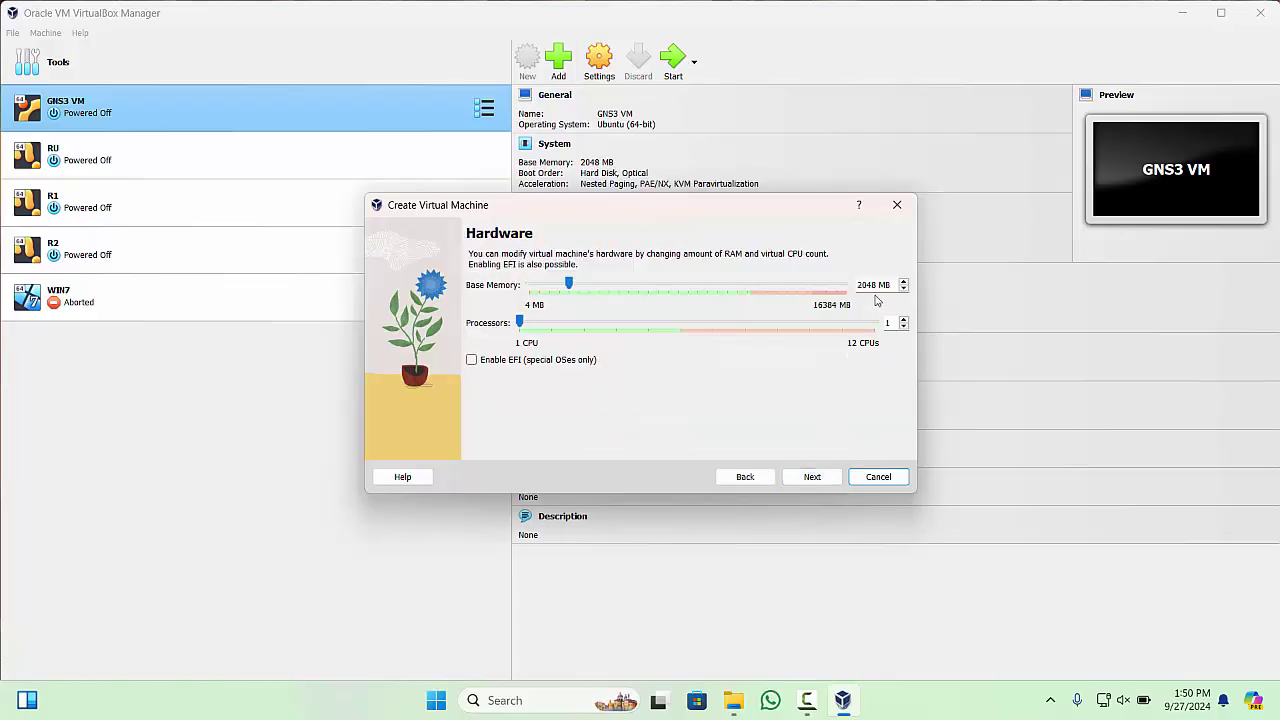
# - Give DEBIAN TKJ 512 MB base memory, keep the 20 GB disk, and finish creating it
pyautogui.moveTo(876, 285); pyautogui.dragTo(852, 285)
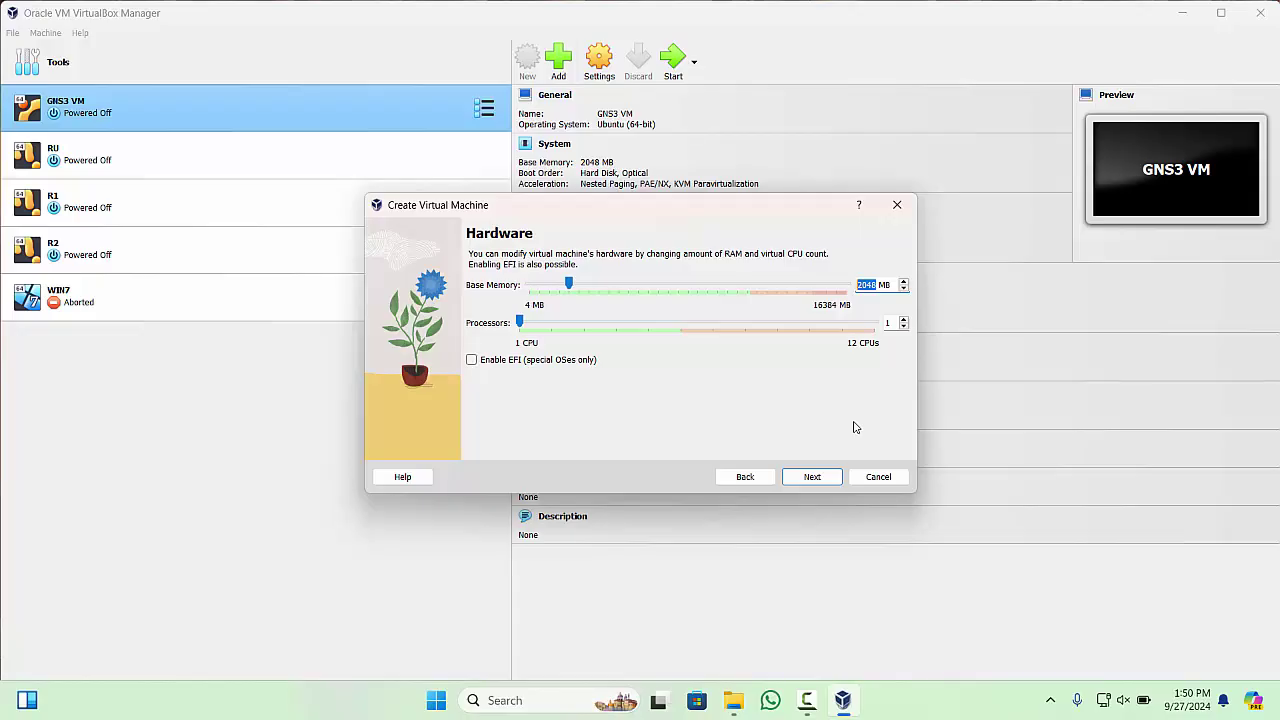
pyautogui.write('512')
pyautogui.click(815, 477)
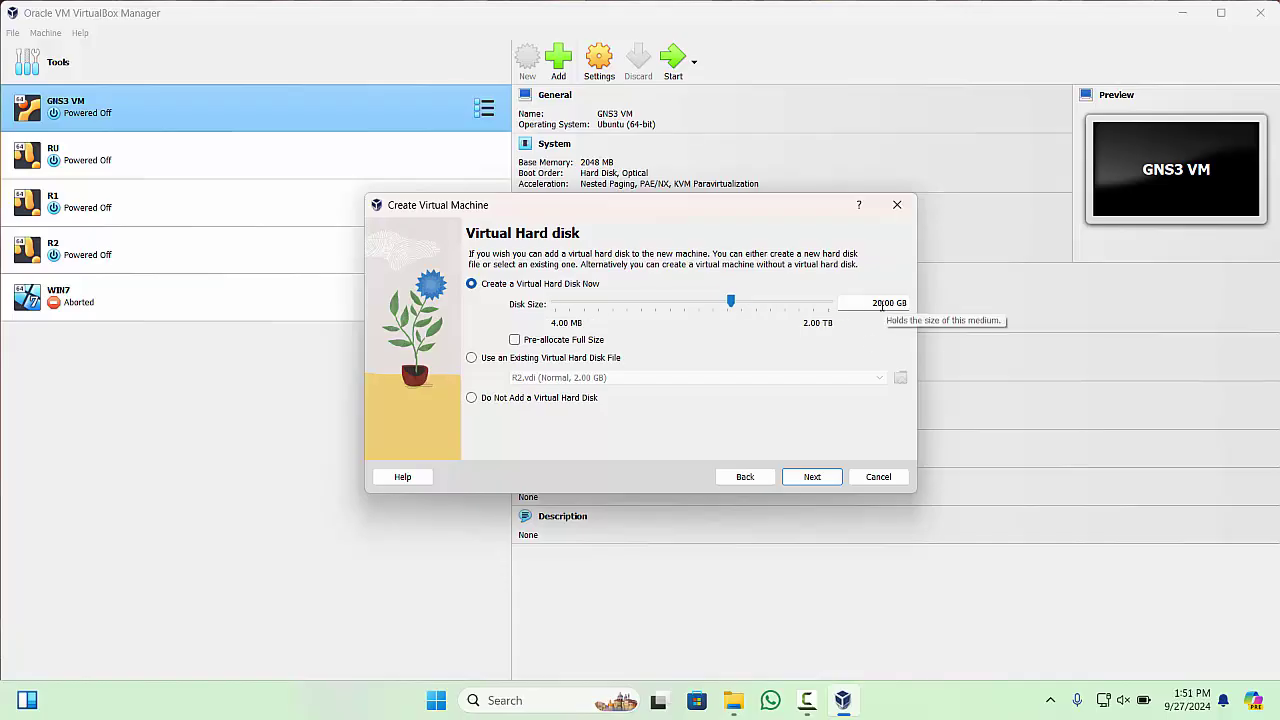
pyautogui.click(815, 478)
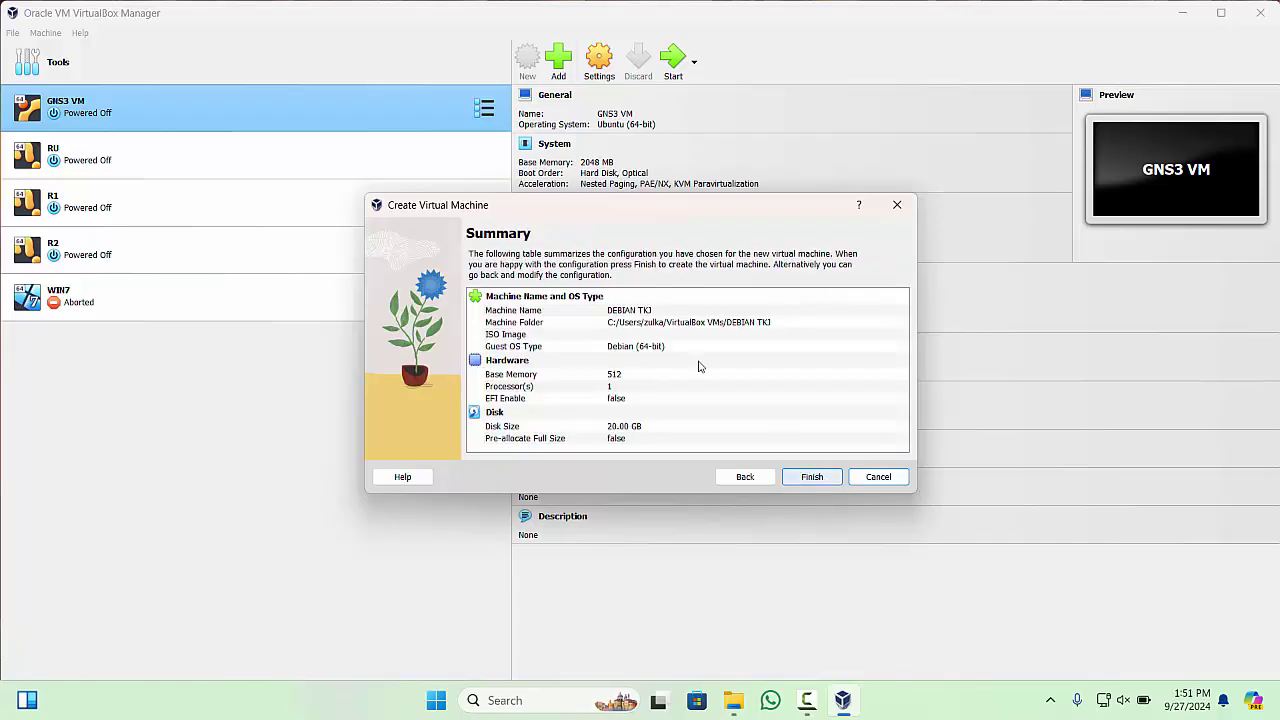
pyautogui.click(812, 477)
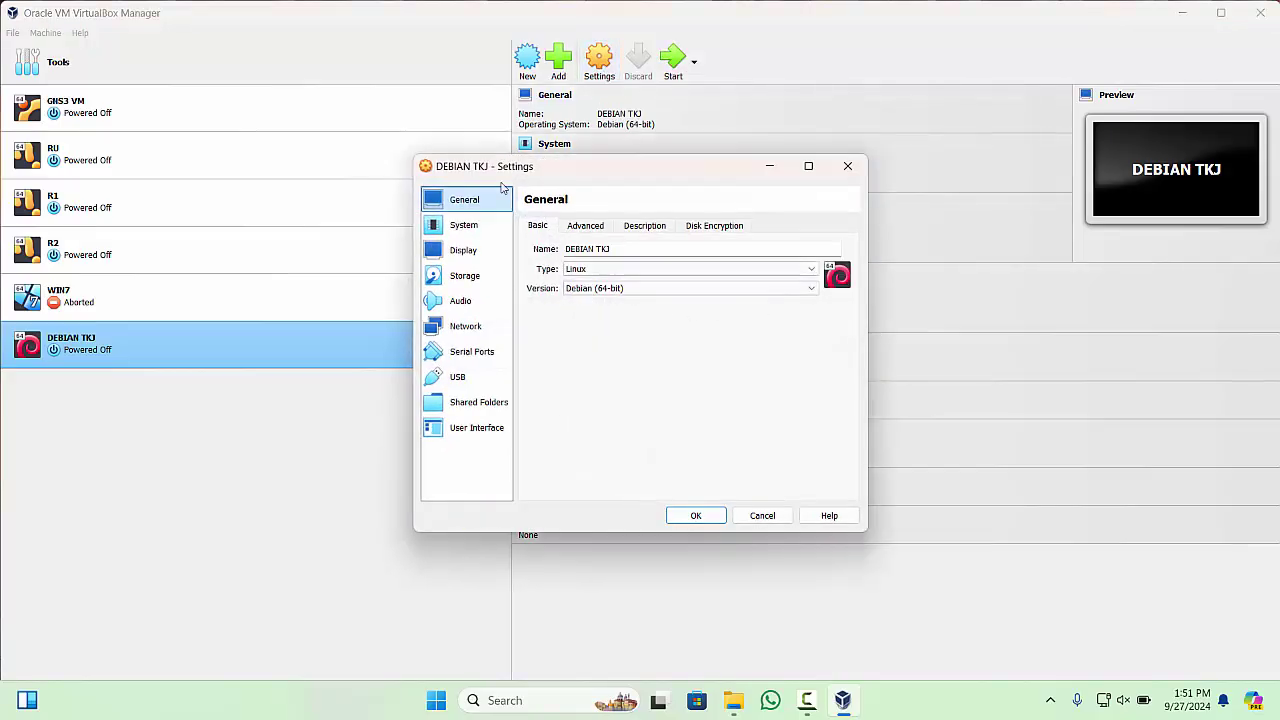
# - Attach Adapter 1 to the VirtualBox Host-Only Ethernet Adapter with promiscuous mode Allow All
pyautogui.click(466, 327)
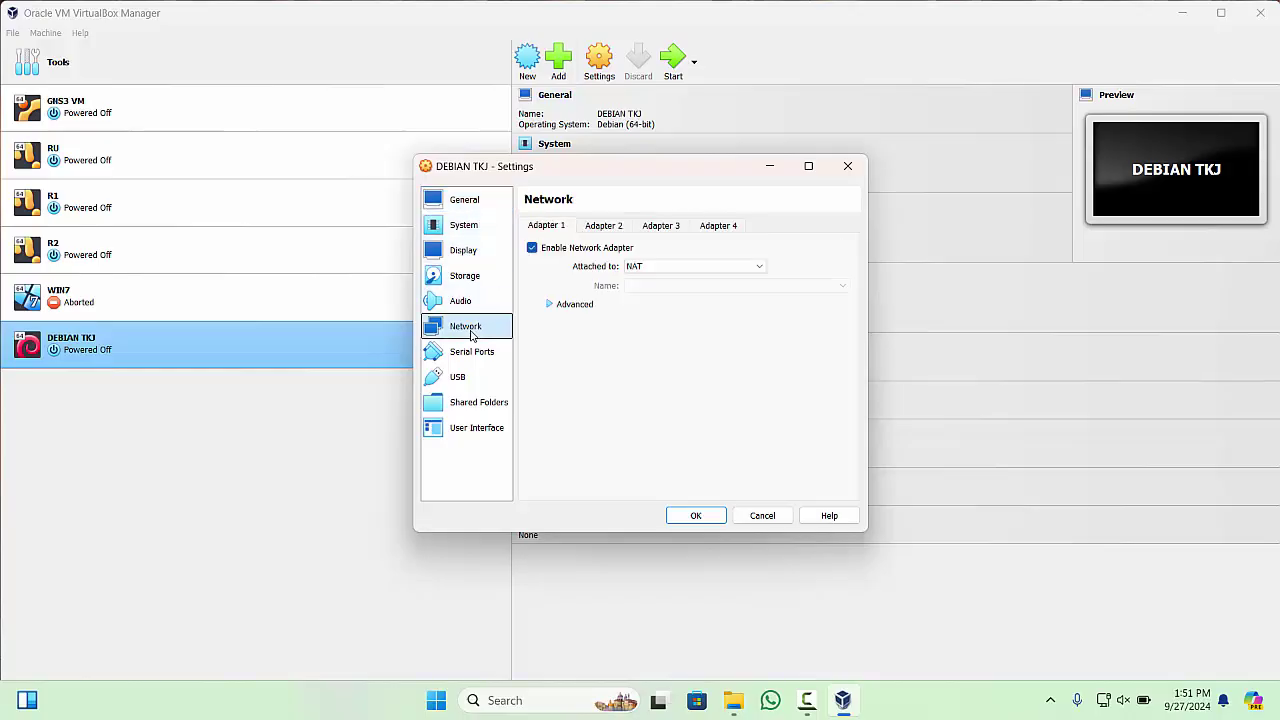
pyautogui.click(552, 306)
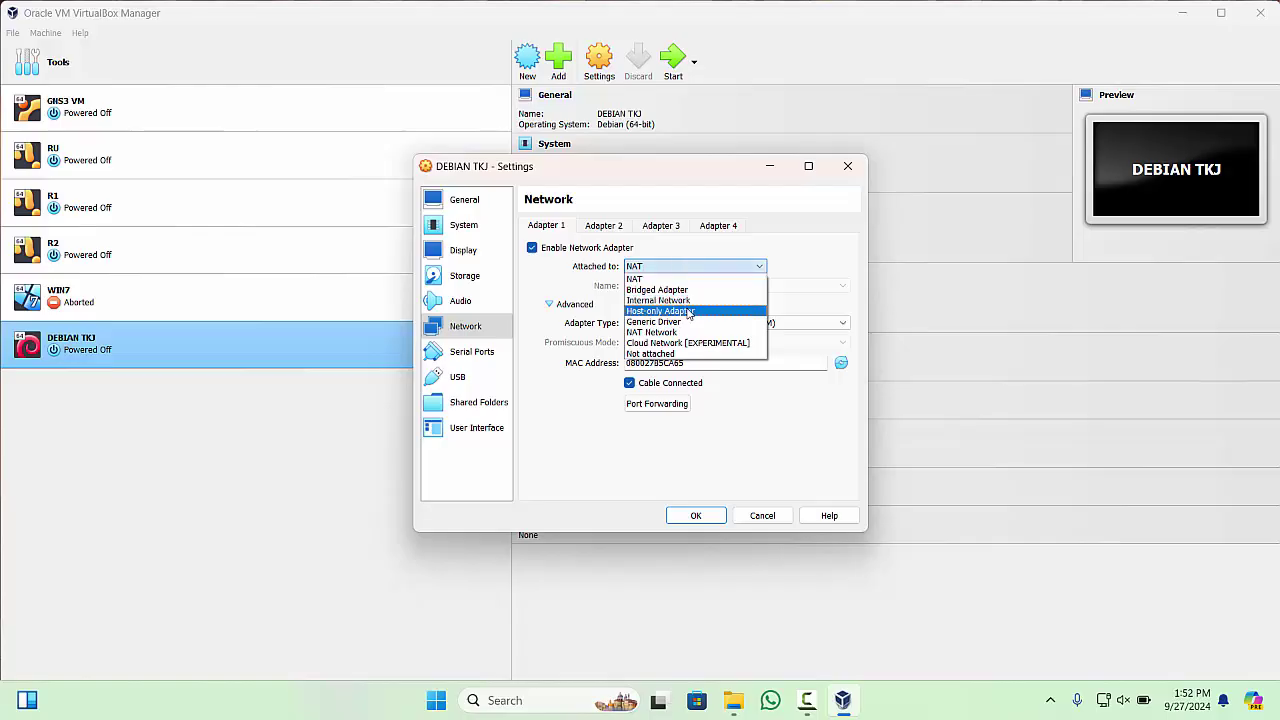
pyautogui.click(688, 311)
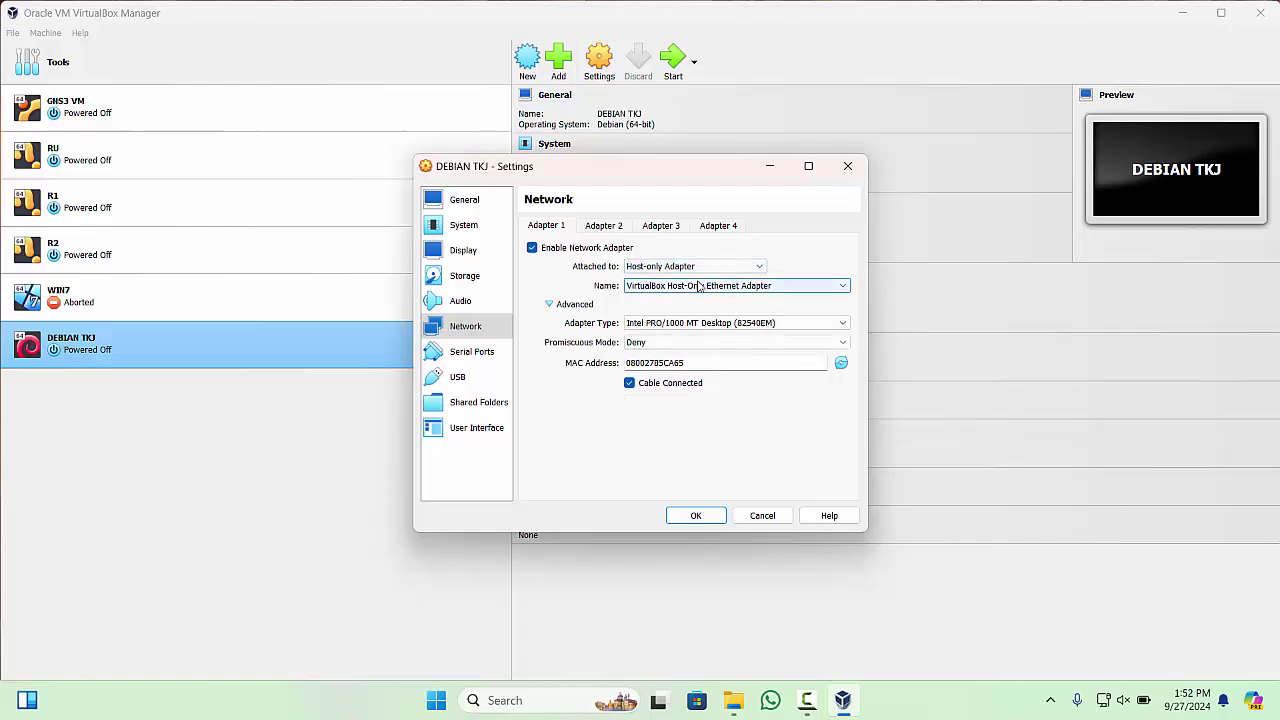
pyautogui.click(763, 287)
pyautogui.click(768, 298)
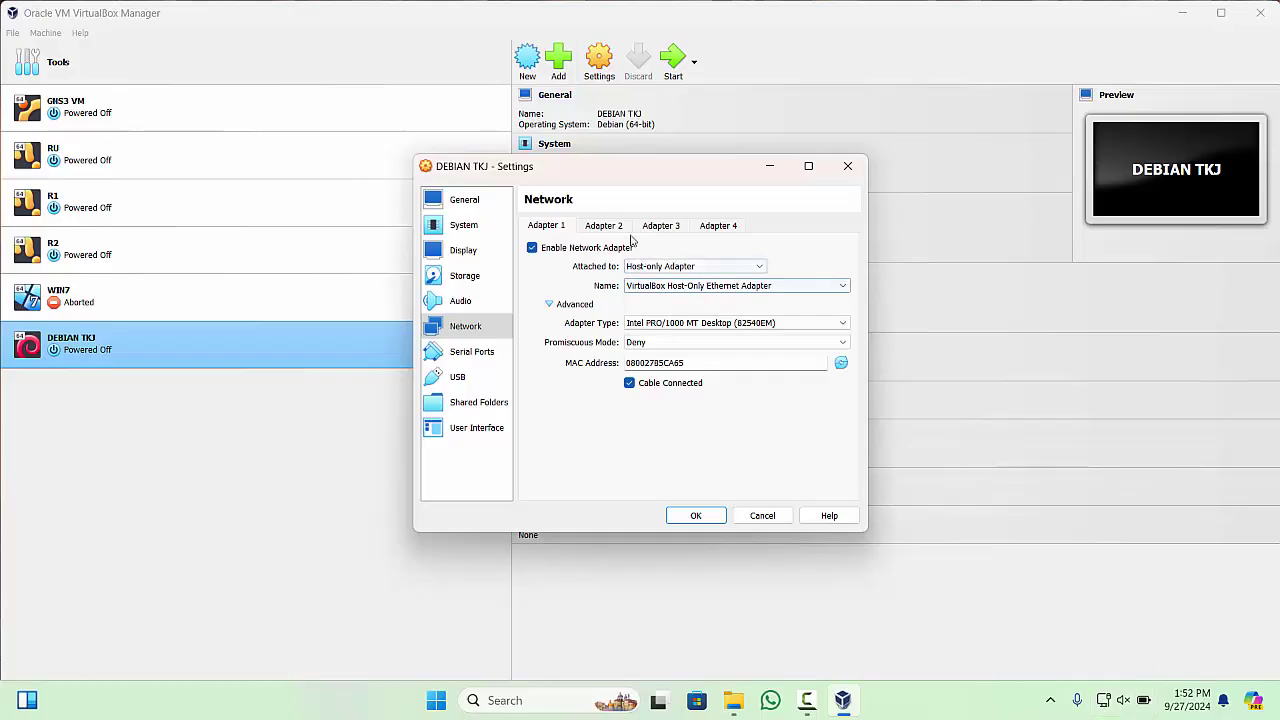
pyautogui.click(650, 342)
pyautogui.click(679, 377)
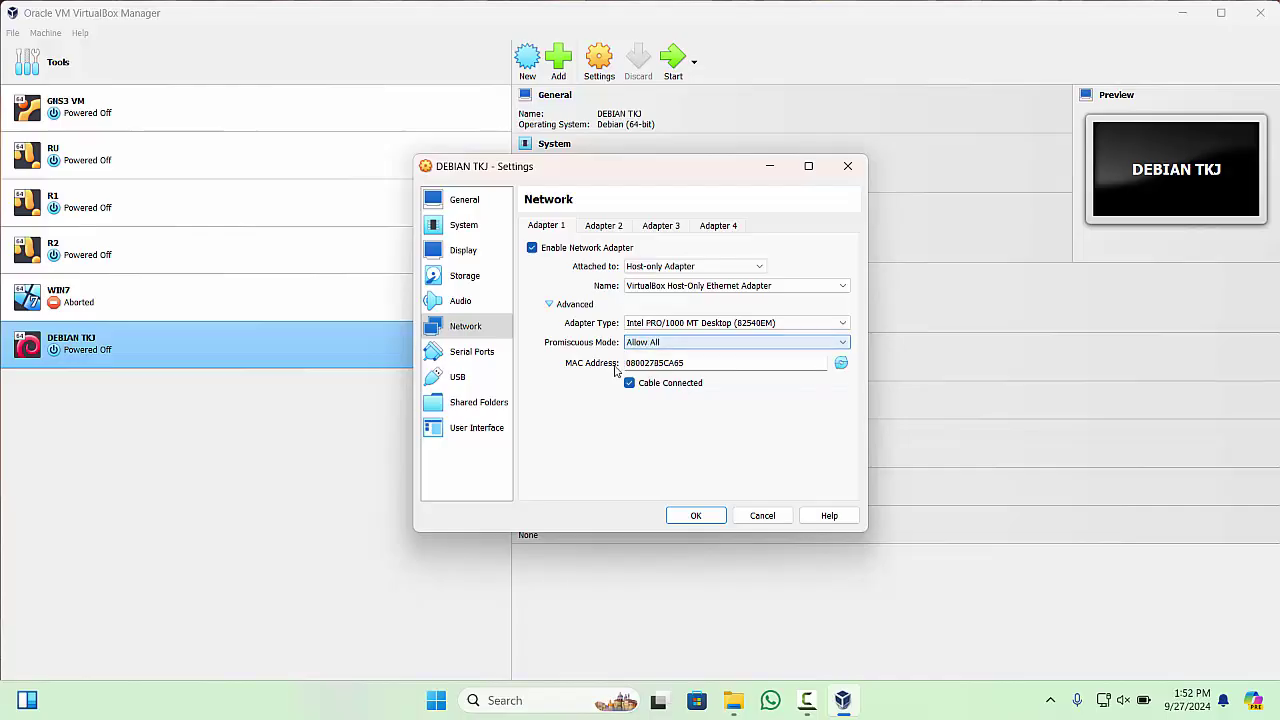
# - Review Adapters 2 to 4, return to Adapter 1, and save the network settings
pyautogui.click(610, 227)
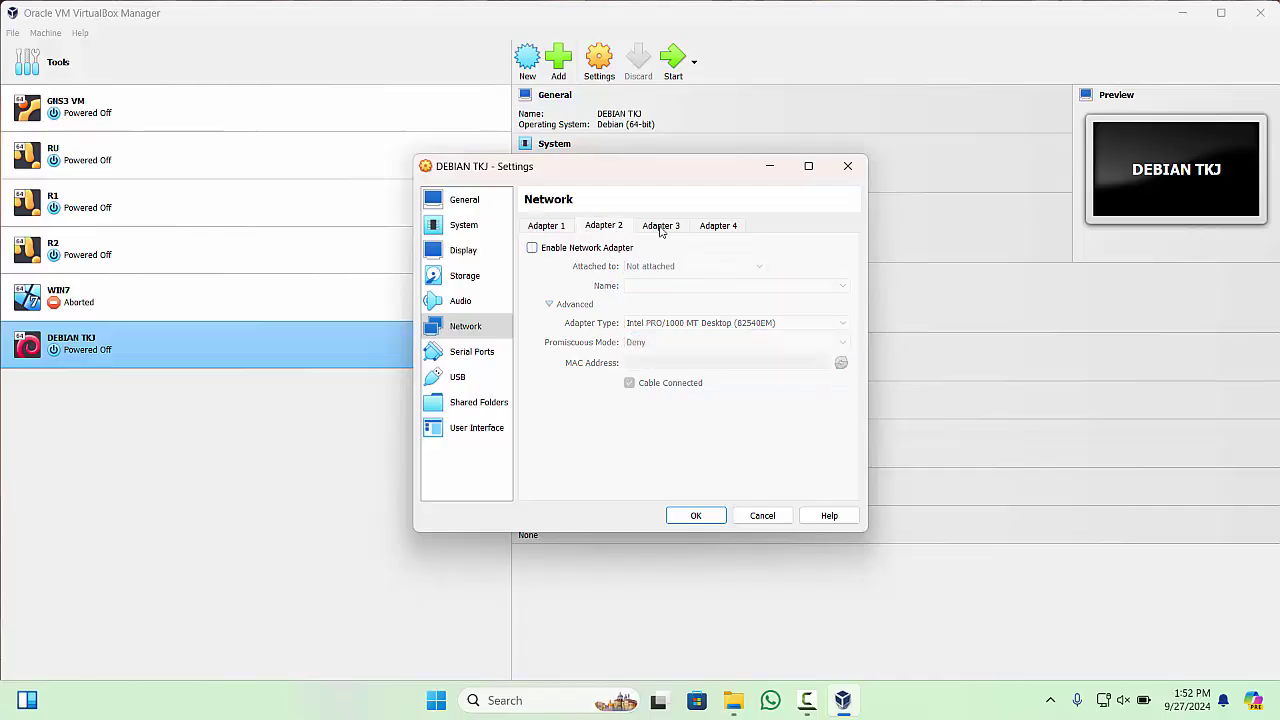
pyautogui.click(658, 228)
pyautogui.click(718, 226)
pyautogui.click(608, 226)
pyautogui.click(559, 226)
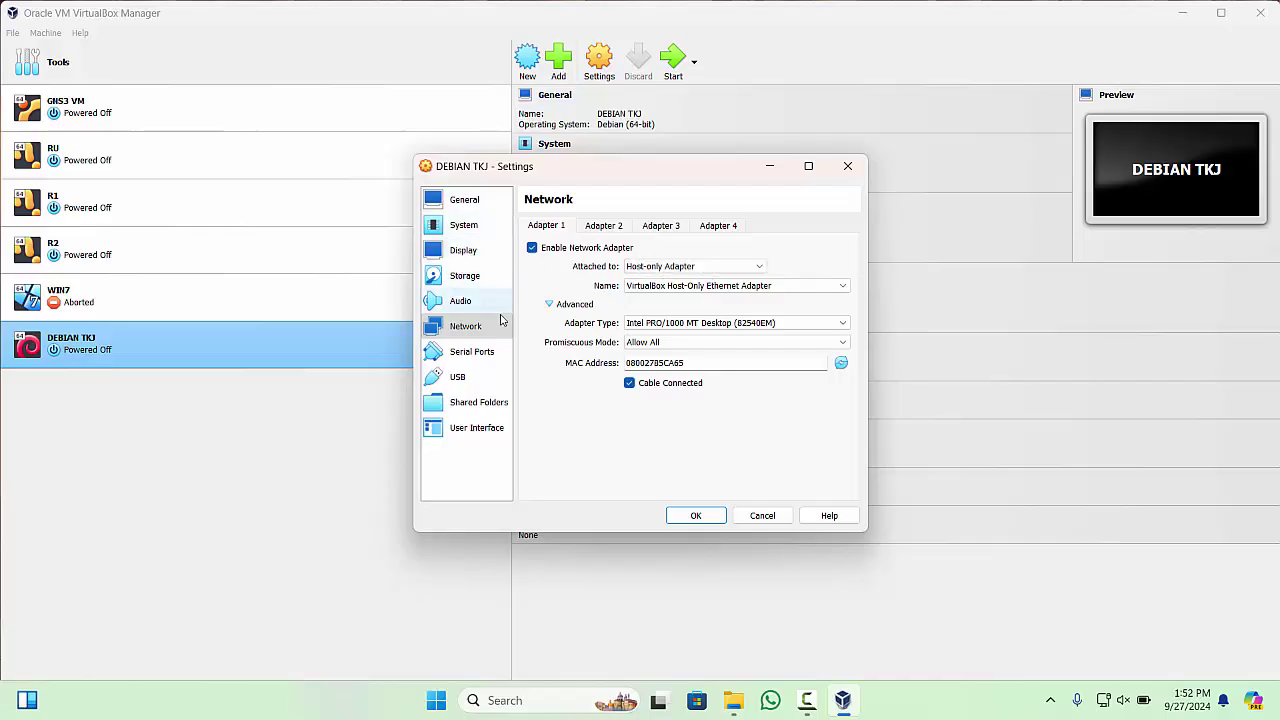
pyautogui.click(696, 515)
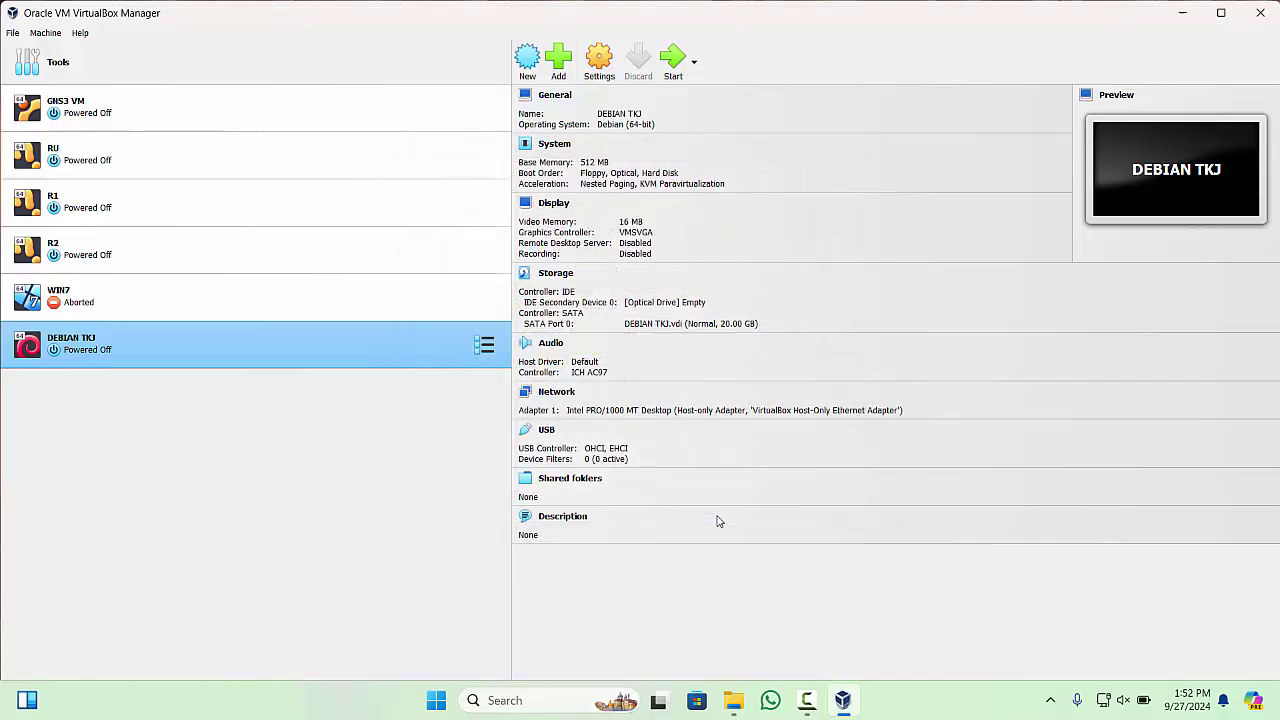
# - Boot the DEBIAN TKJ machine and dismiss the keyboard capture notice
pyautogui.click(673, 58)
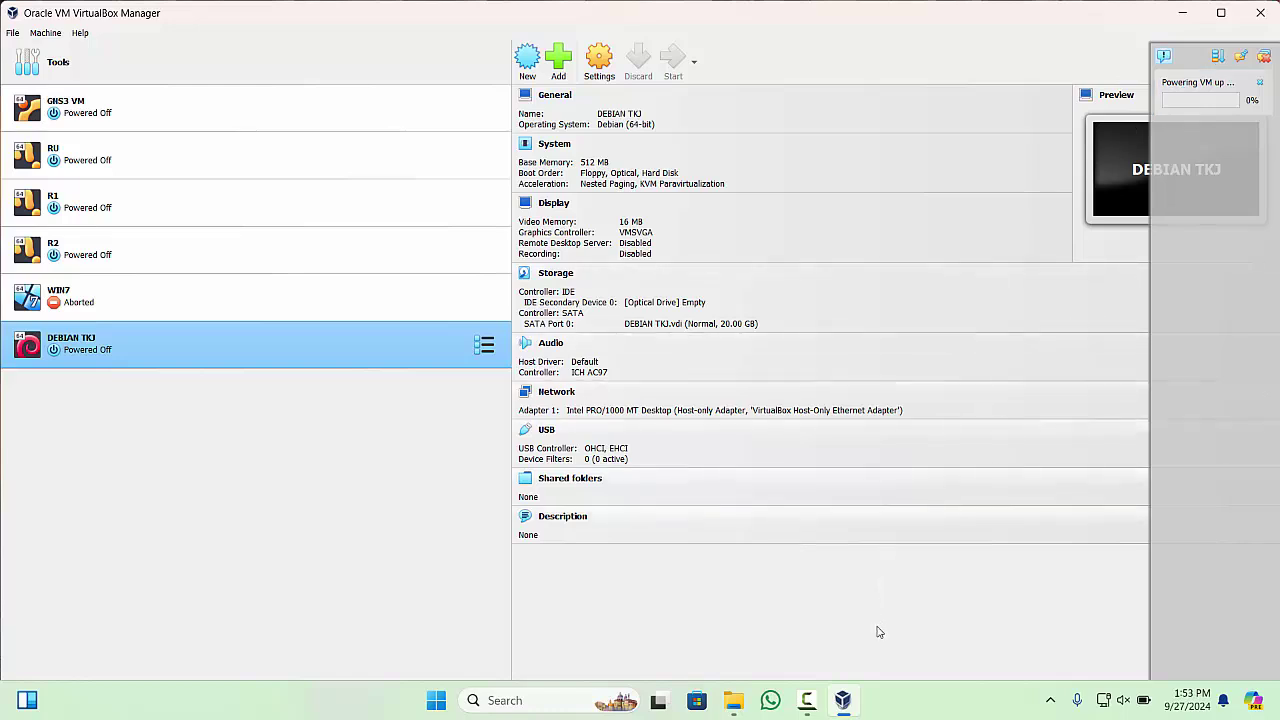
pyautogui.moveTo(843, 707)
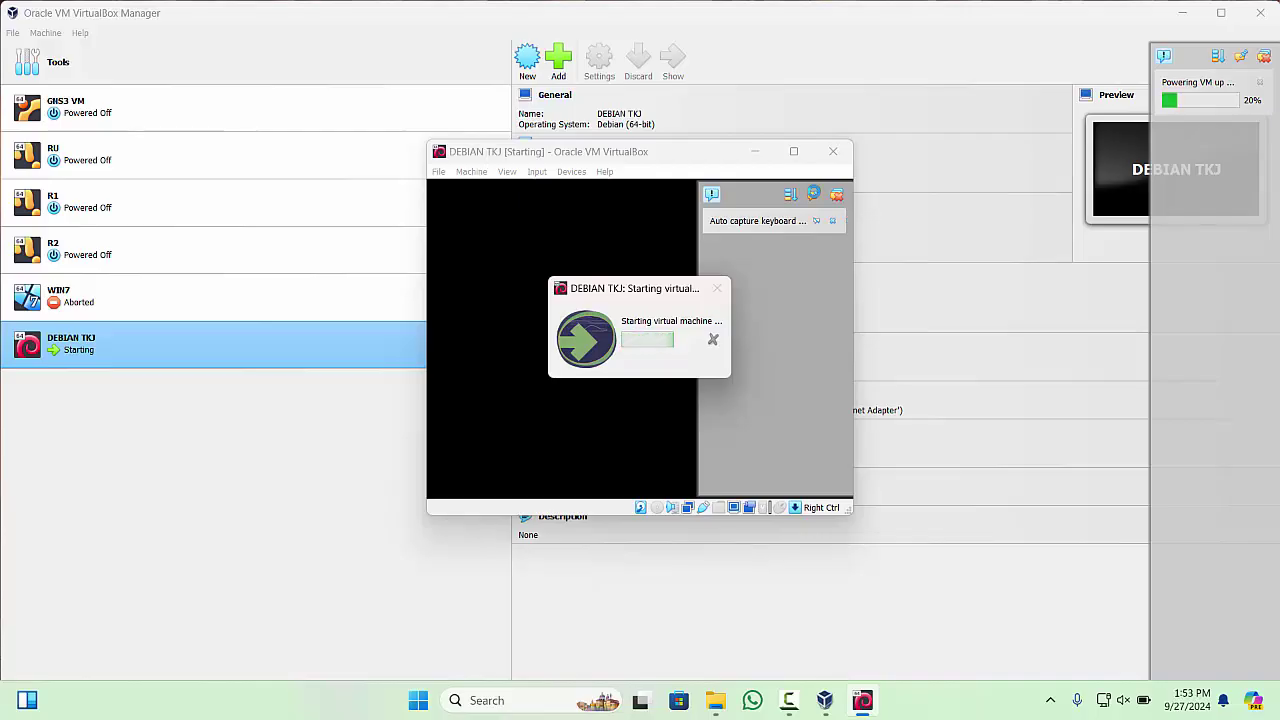
pyautogui.click(840, 224)
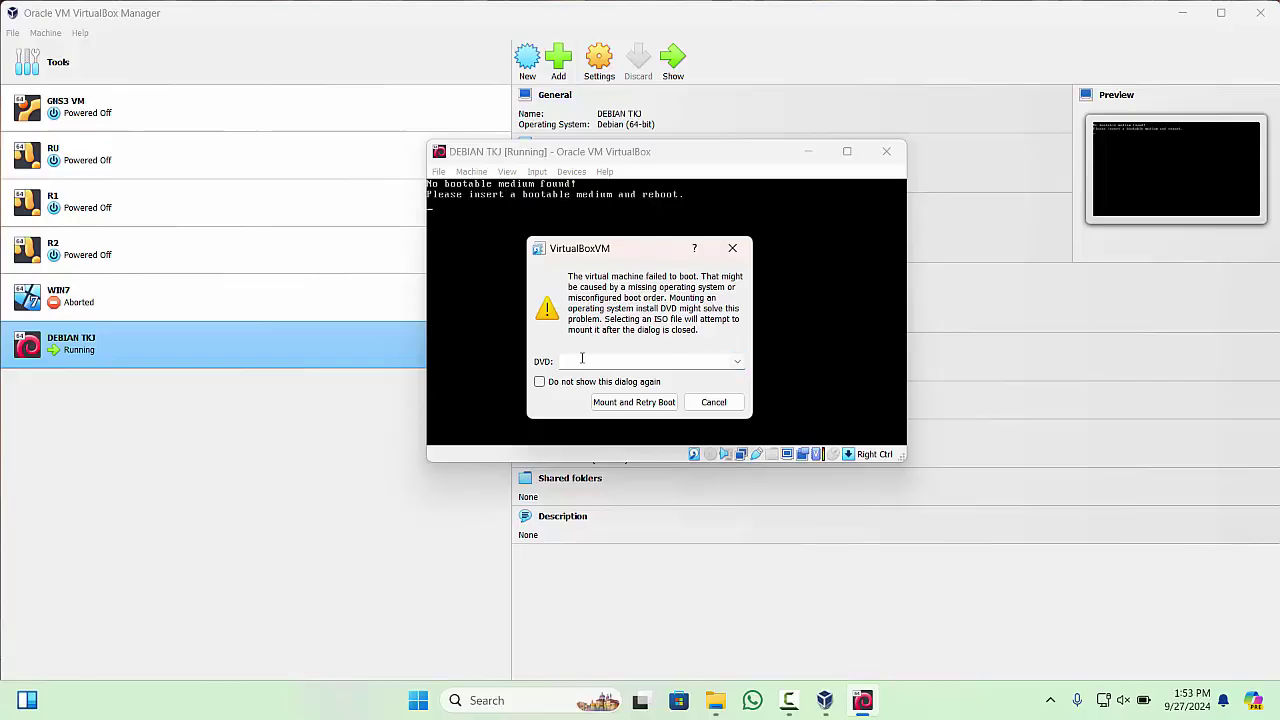
# - Browse for another disc image in the DEBIAN 11 folder on the DATA (E:) drive
pyautogui.click(737, 361)
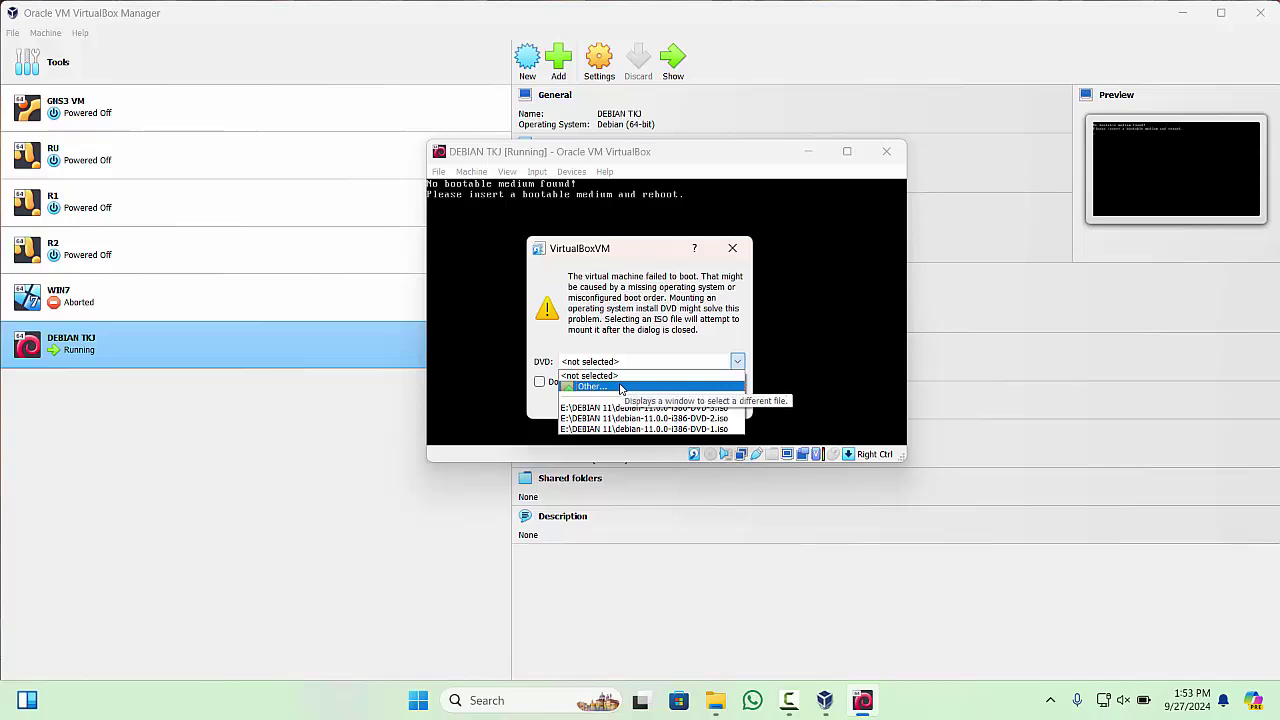
pyautogui.click(620, 387)
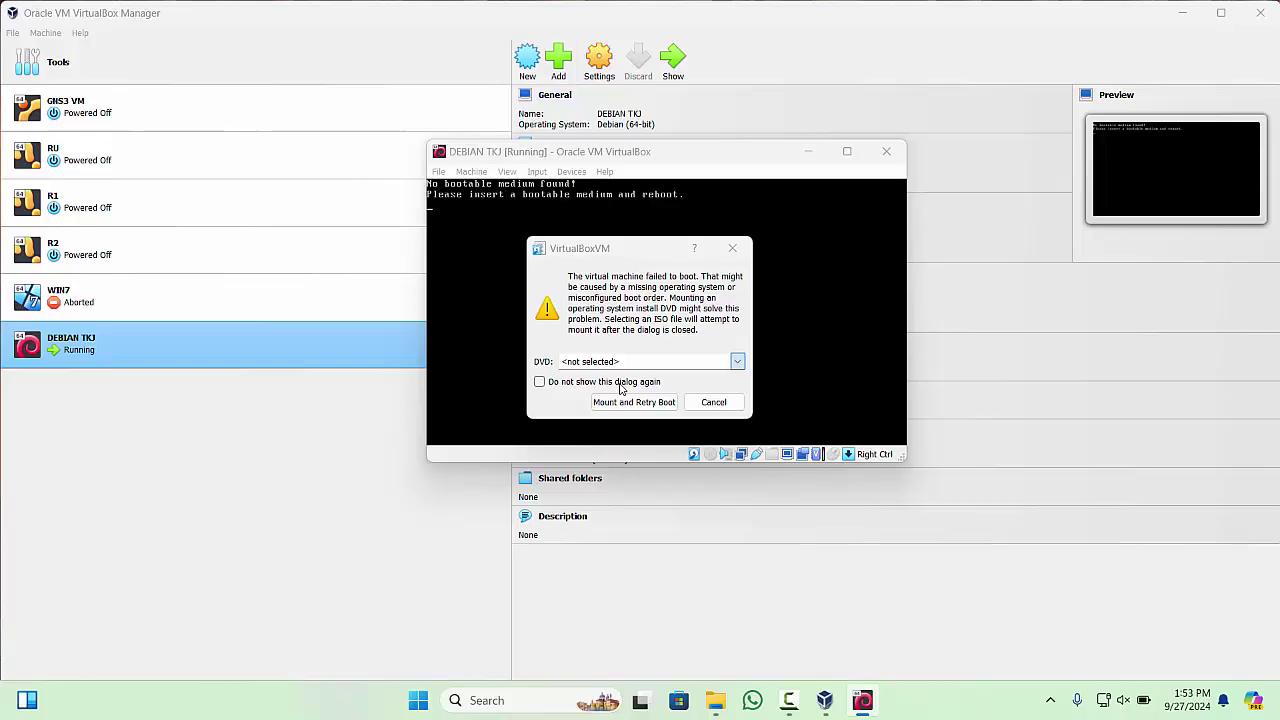
pyautogui.scroll(-5, 537, 386)
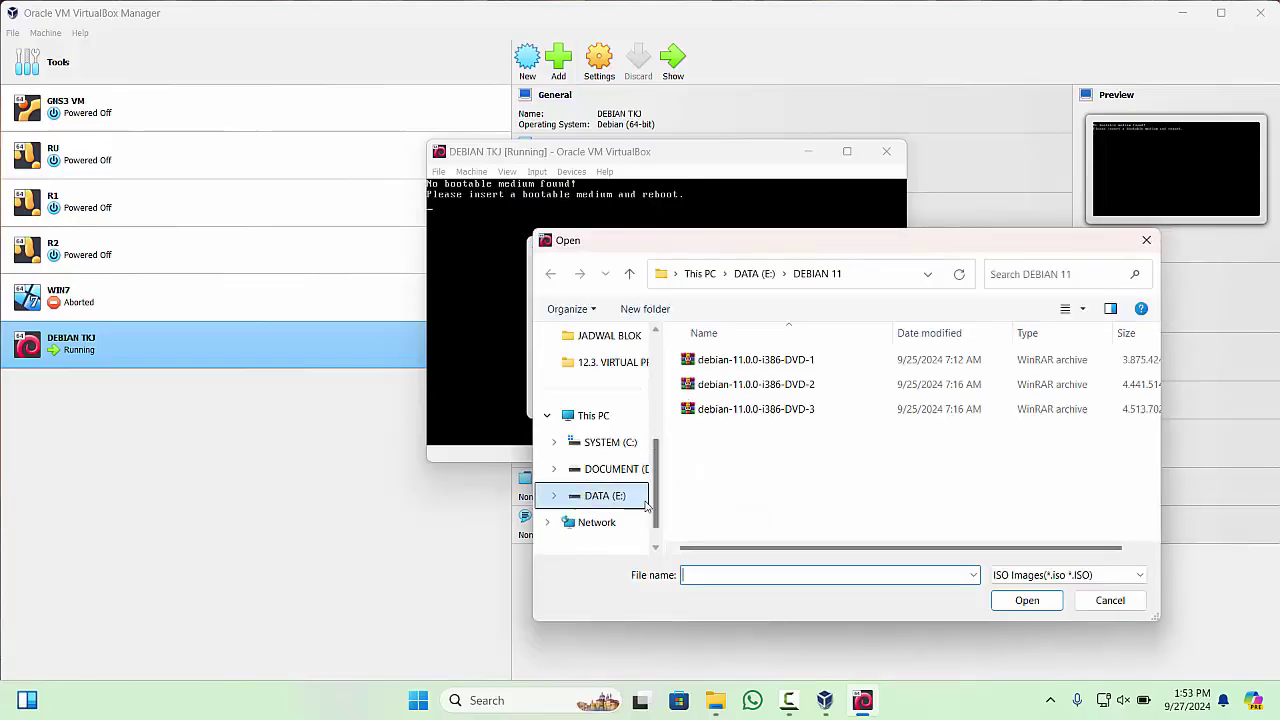
pyautogui.click(592, 496)
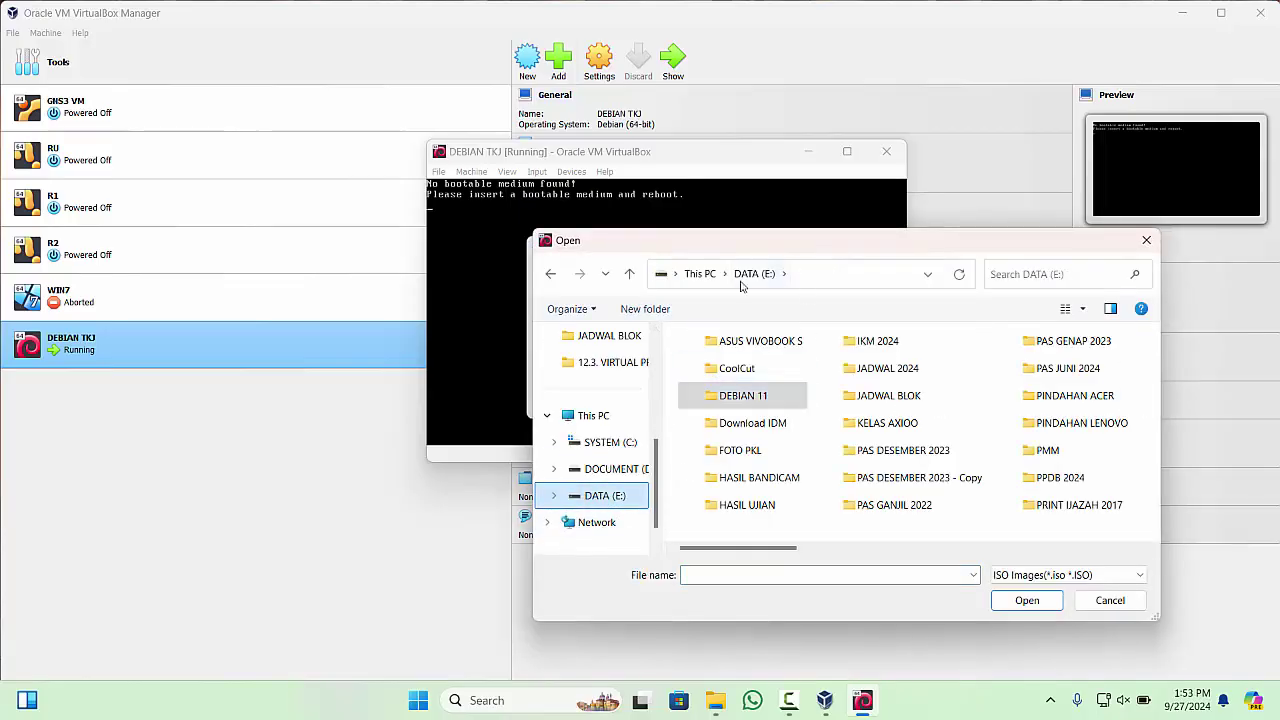
pyautogui.doubleClick(771, 401)
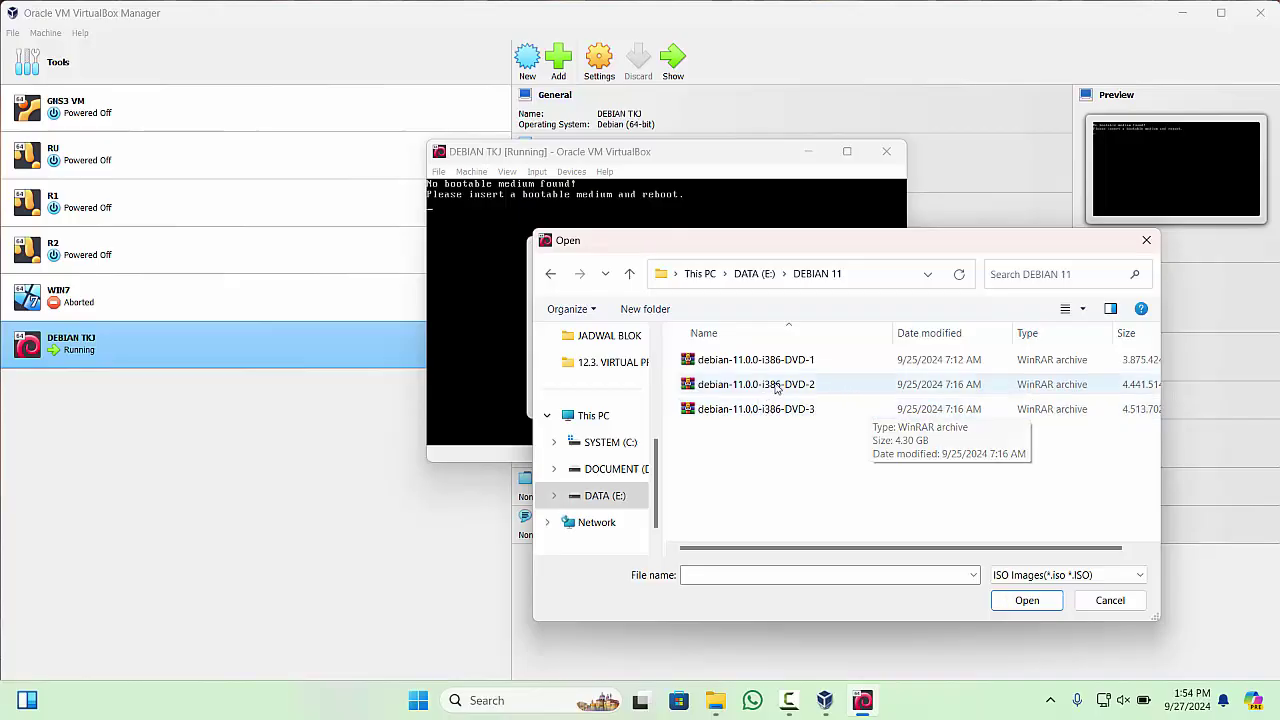
# - Choose debian-11.0.0-i386-DVD-1.iso as the disc image to mount
pyautogui.click(806, 364)
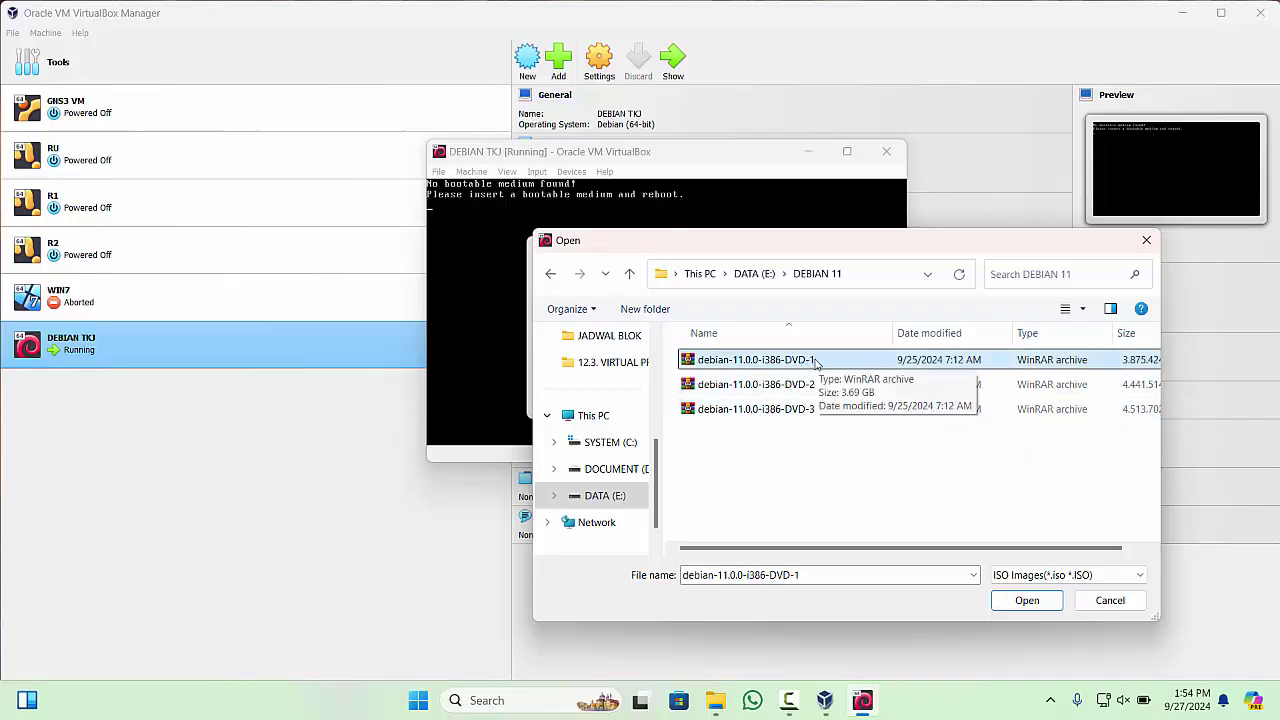
pyautogui.click(800, 389)
pyautogui.click(806, 410)
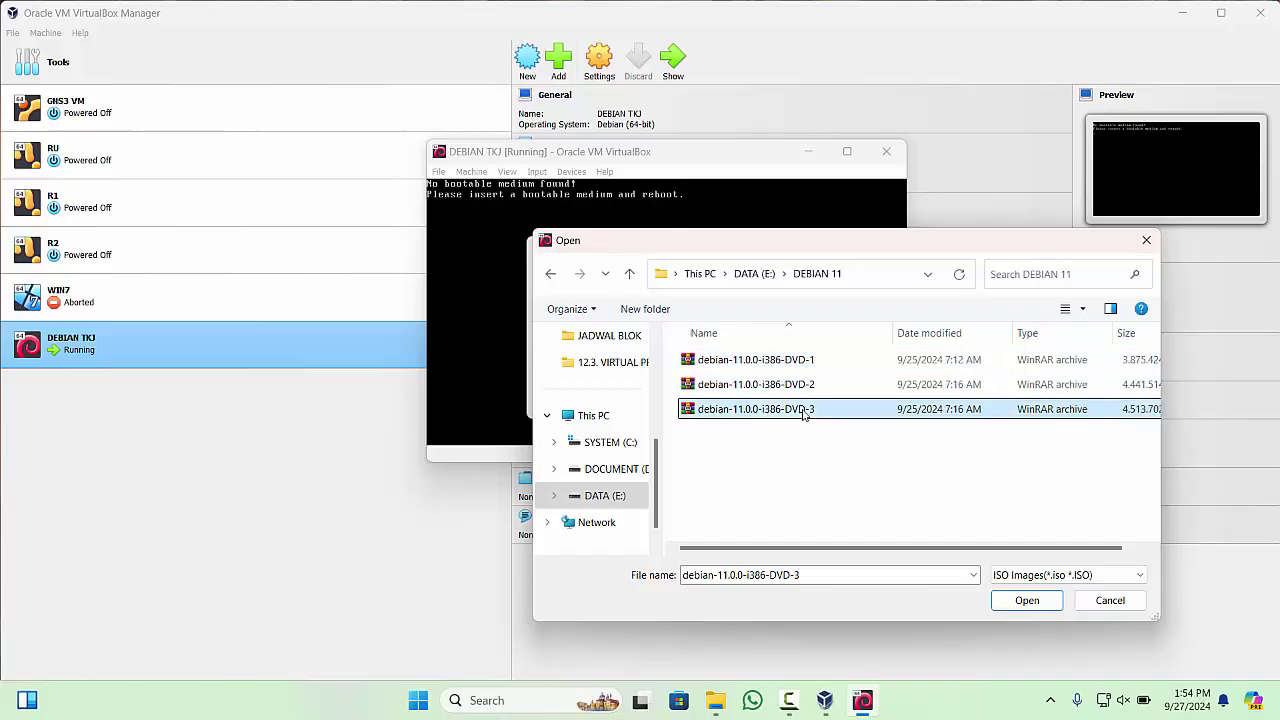
pyautogui.click(808, 385)
pyautogui.click(812, 410)
pyautogui.click(812, 391)
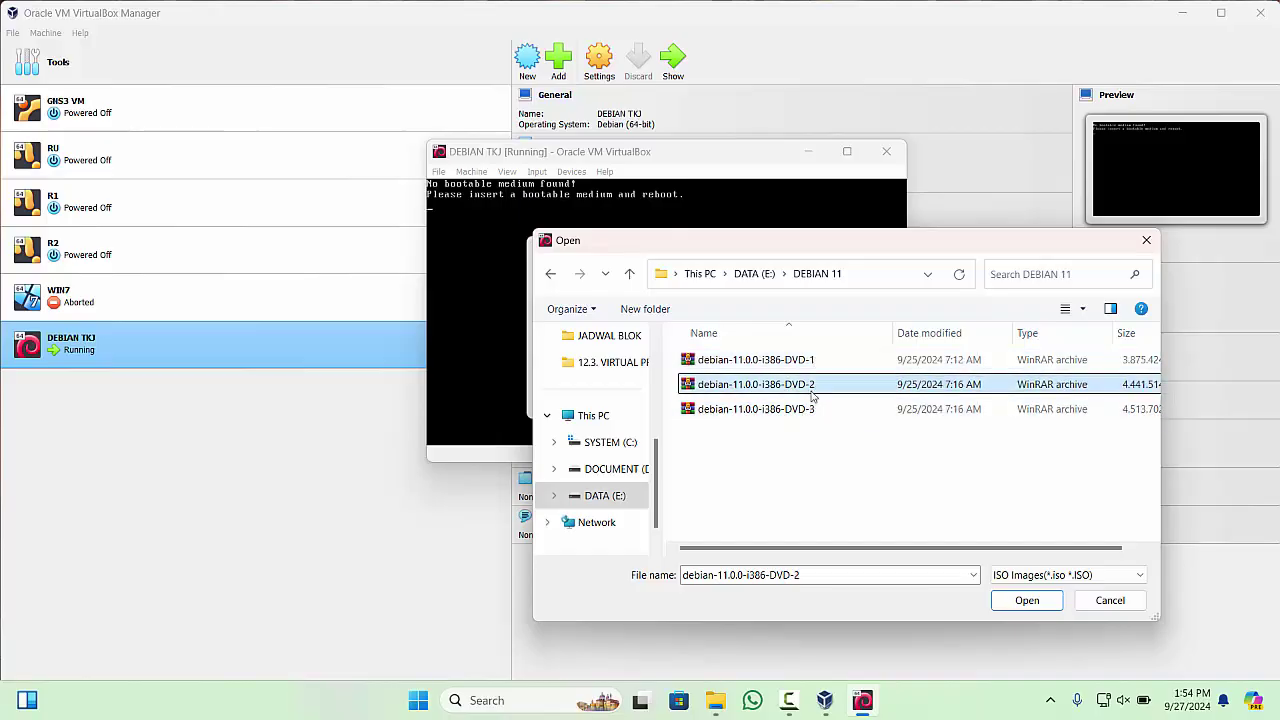
pyautogui.click(810, 413)
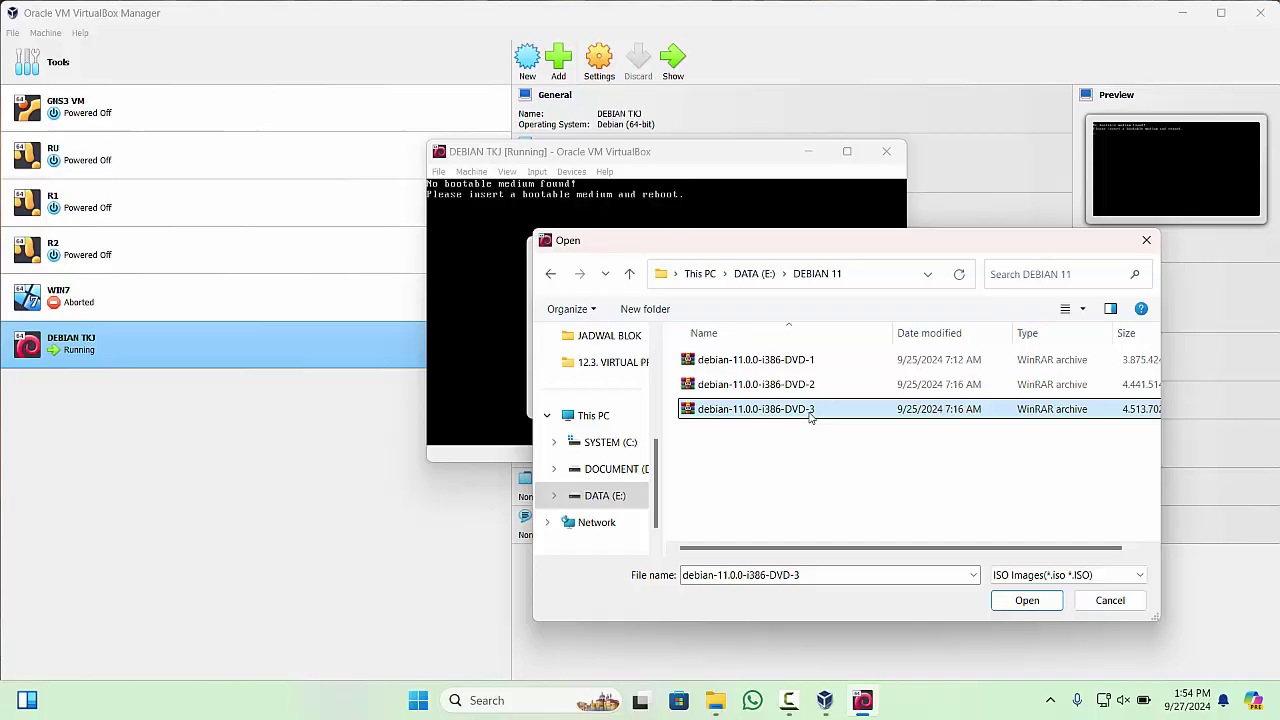
pyautogui.click(807, 362)
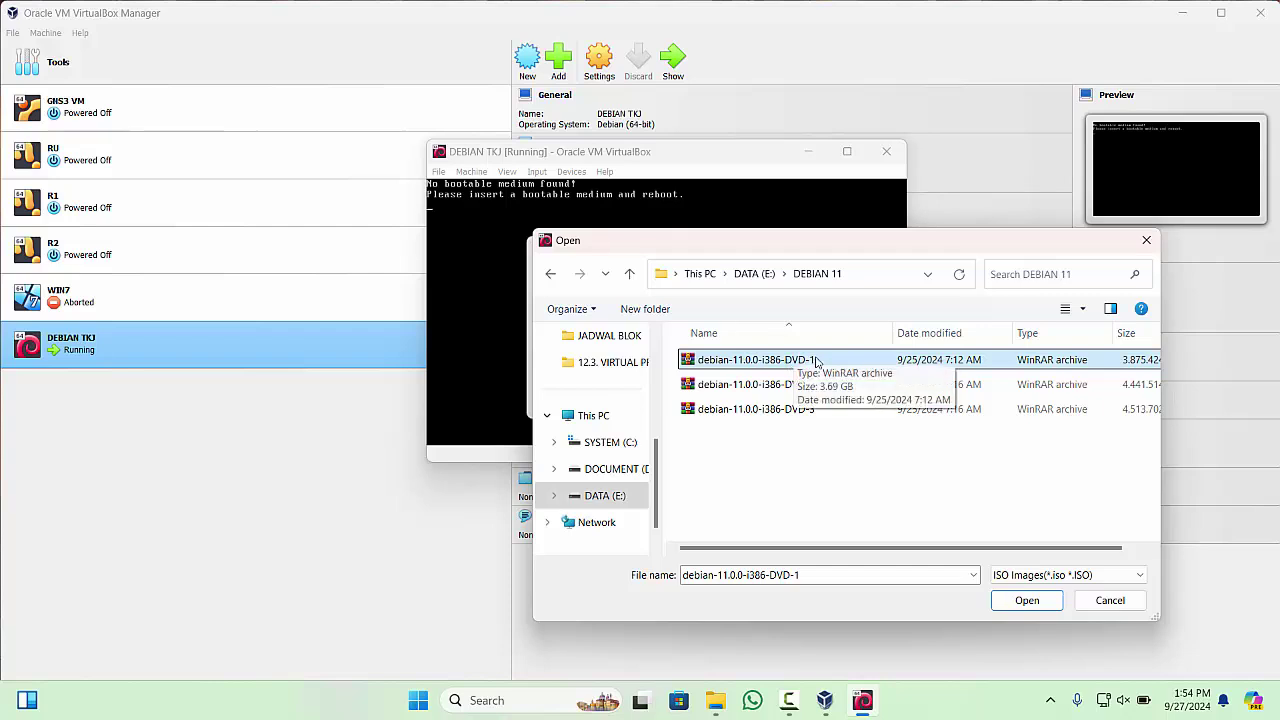
pyautogui.click(1045, 599)
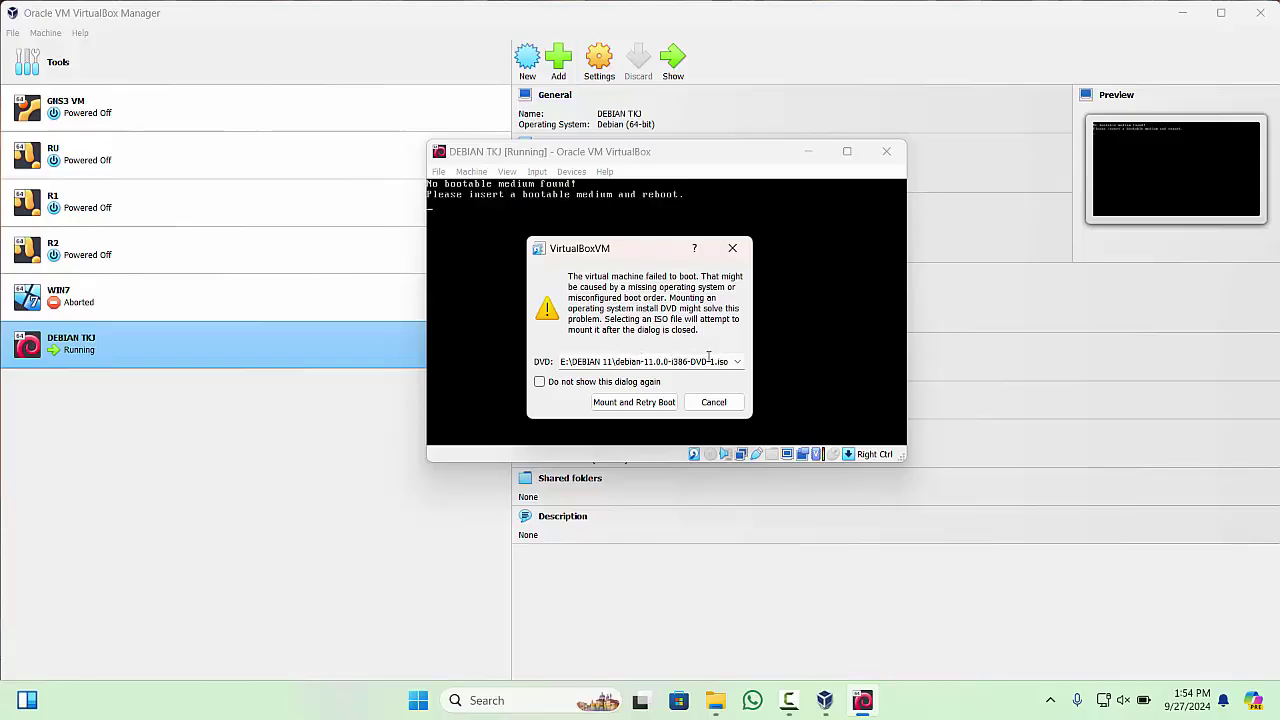
# - Mount the DVD-1 image and retry booting into the Debian installer
pyautogui.moveTo(722, 362); pyautogui.dragTo(631, 362)
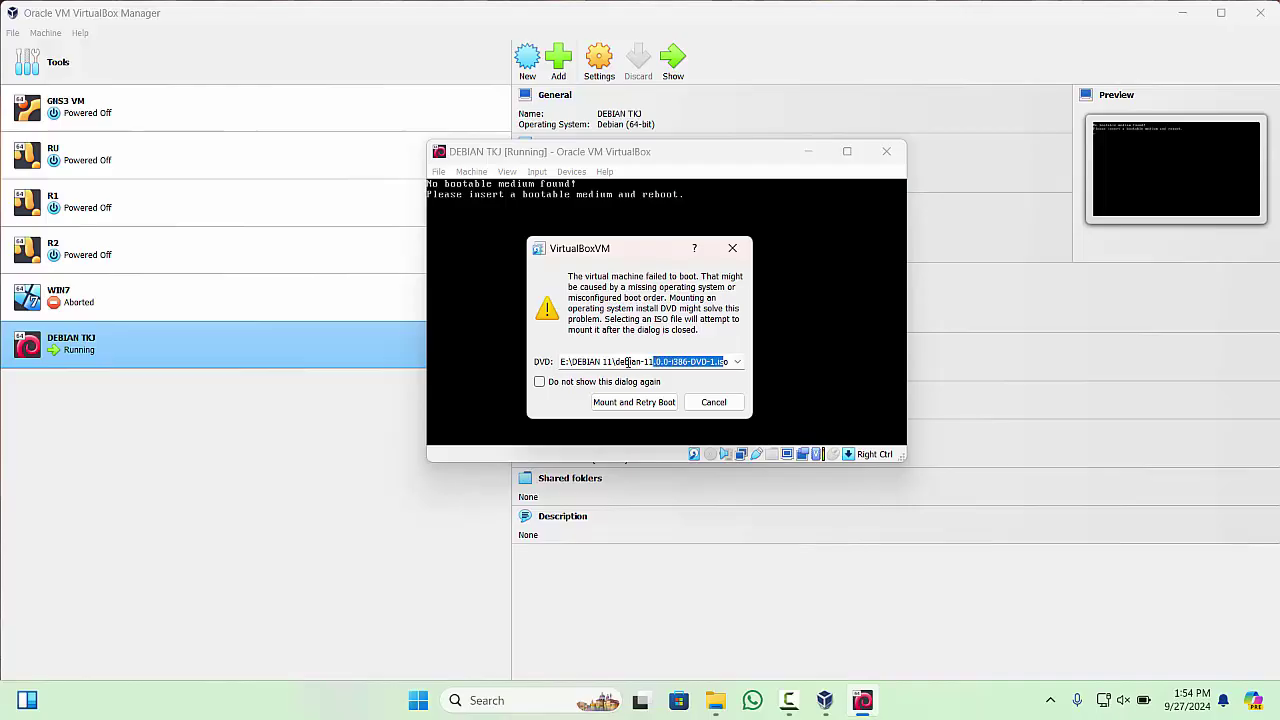
pyautogui.click(627, 362)
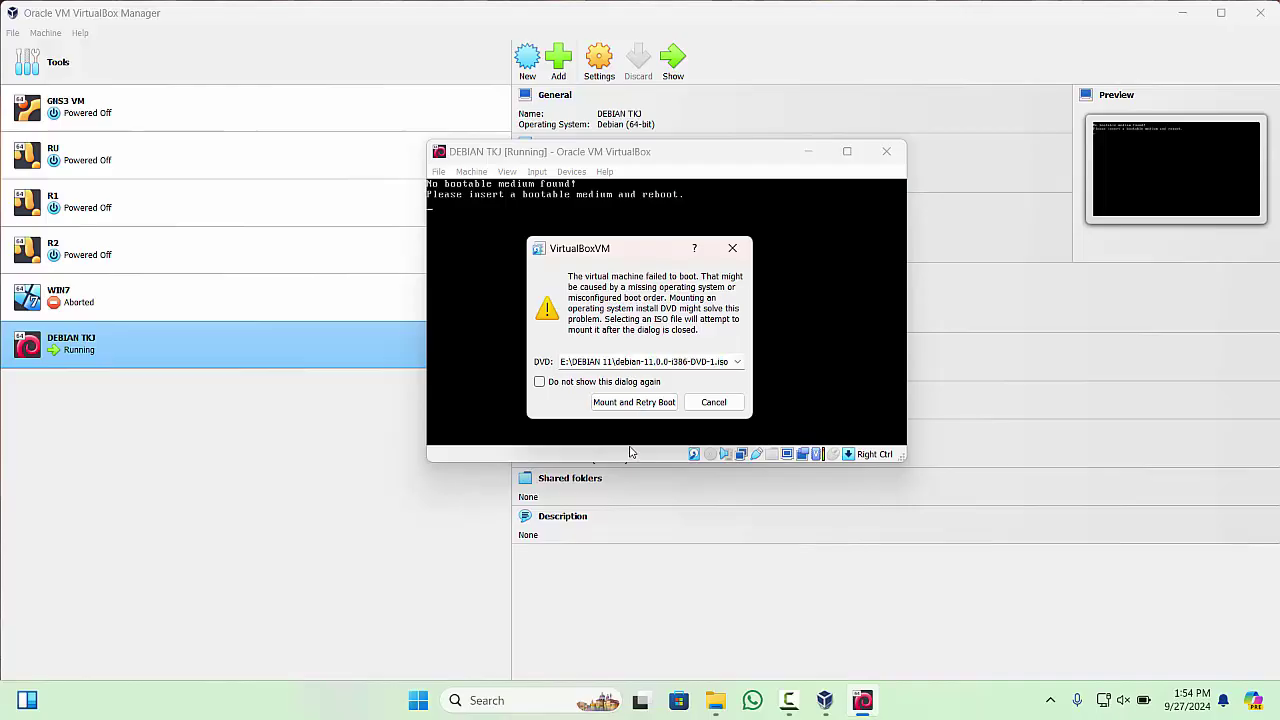
pyautogui.click(661, 404)
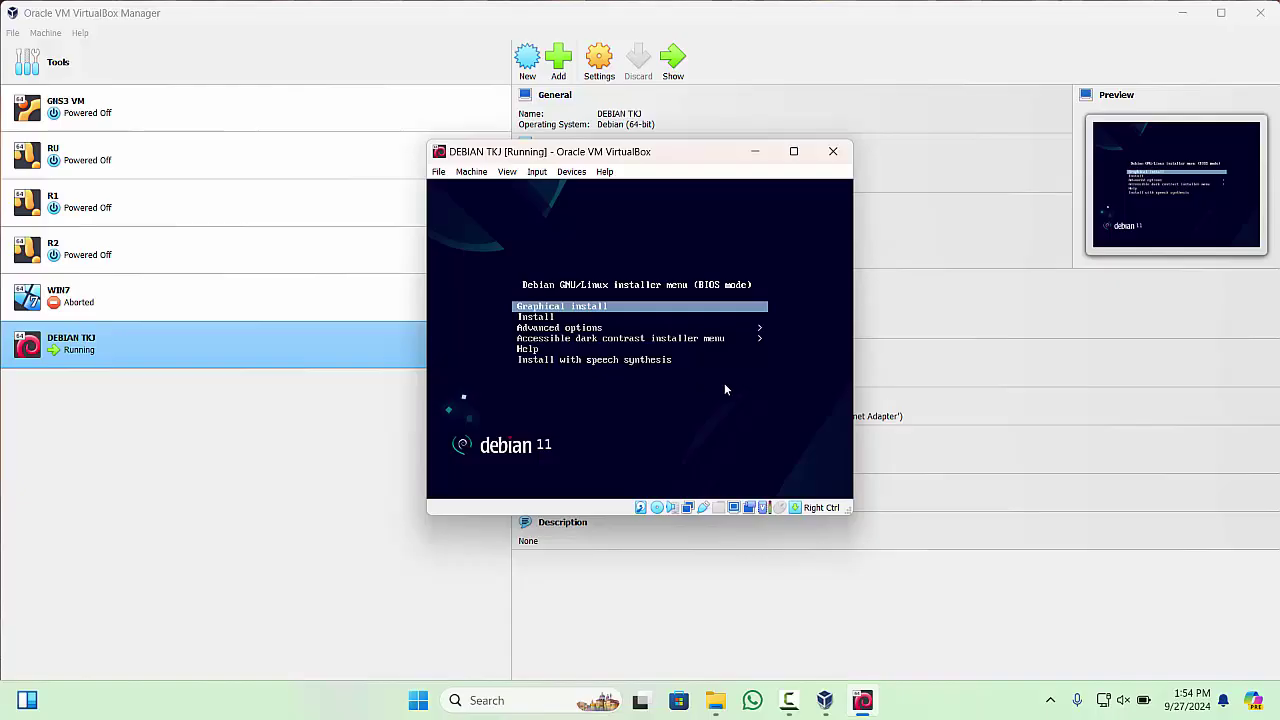
# - Try scaled and full-screen modes from the View menu, cancelling both switches
pyautogui.click(505, 172)
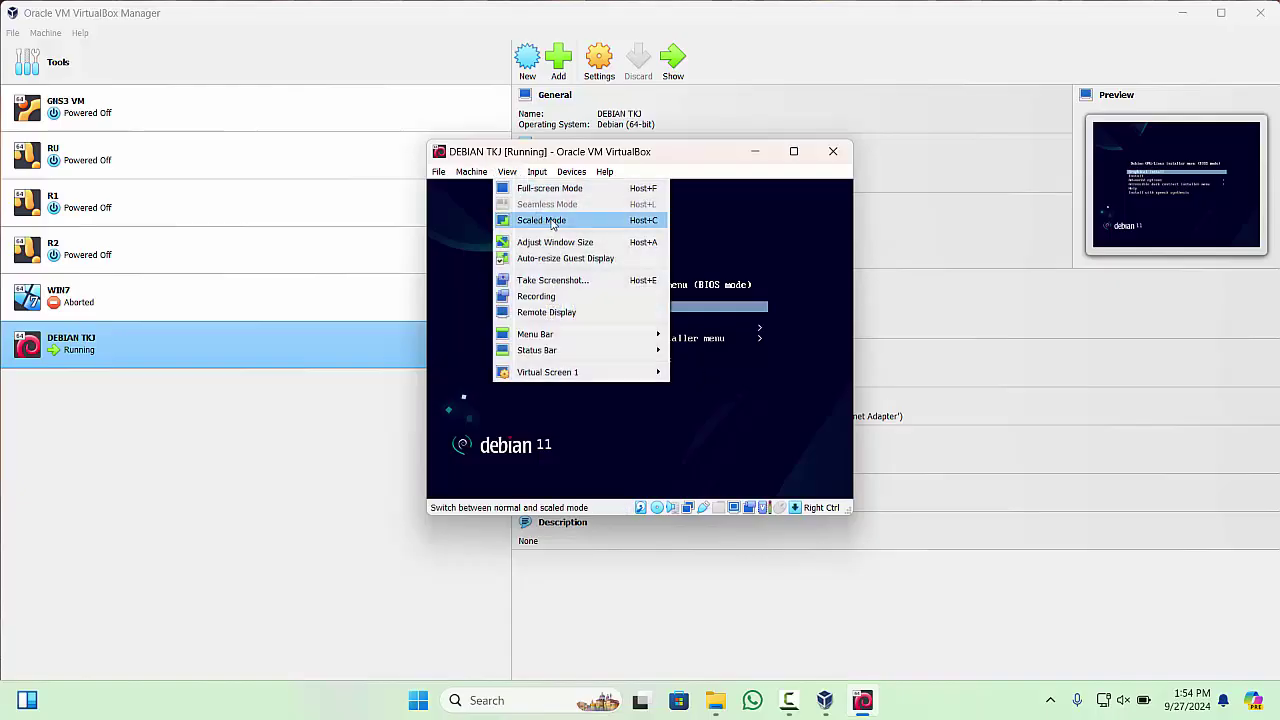
pyautogui.click(551, 220)
pyautogui.click(680, 404)
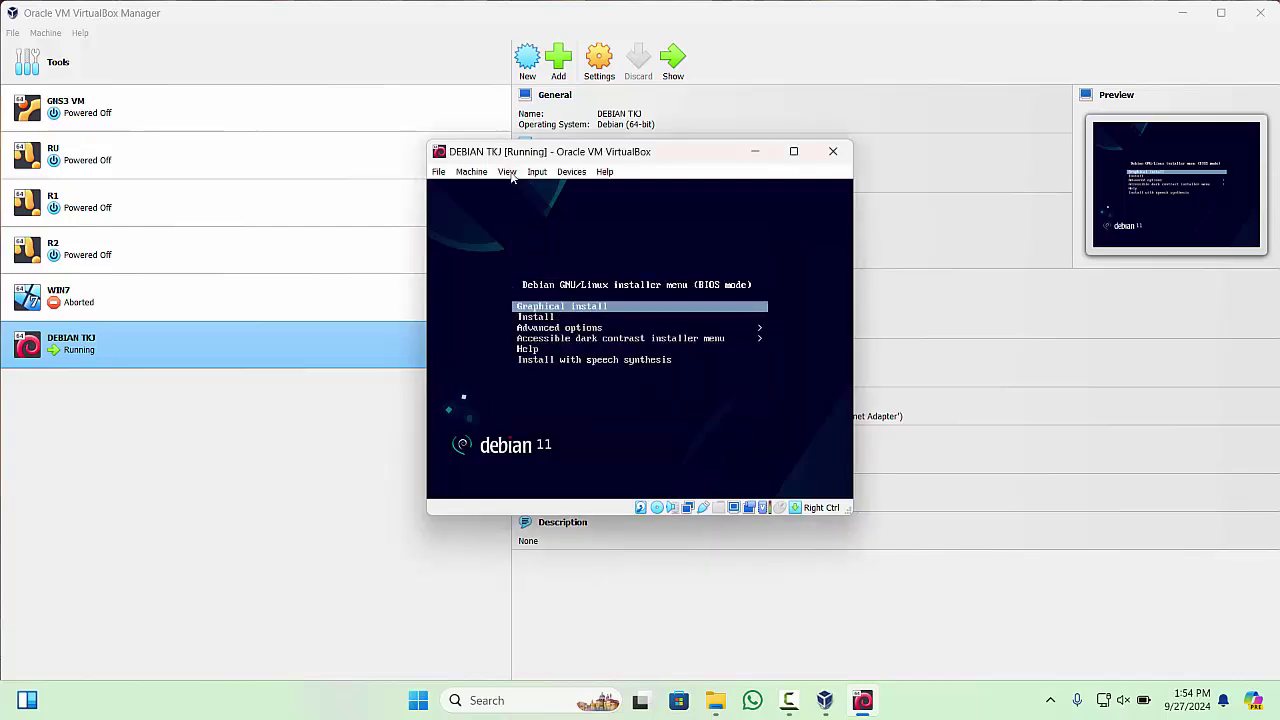
pyautogui.click(508, 172)
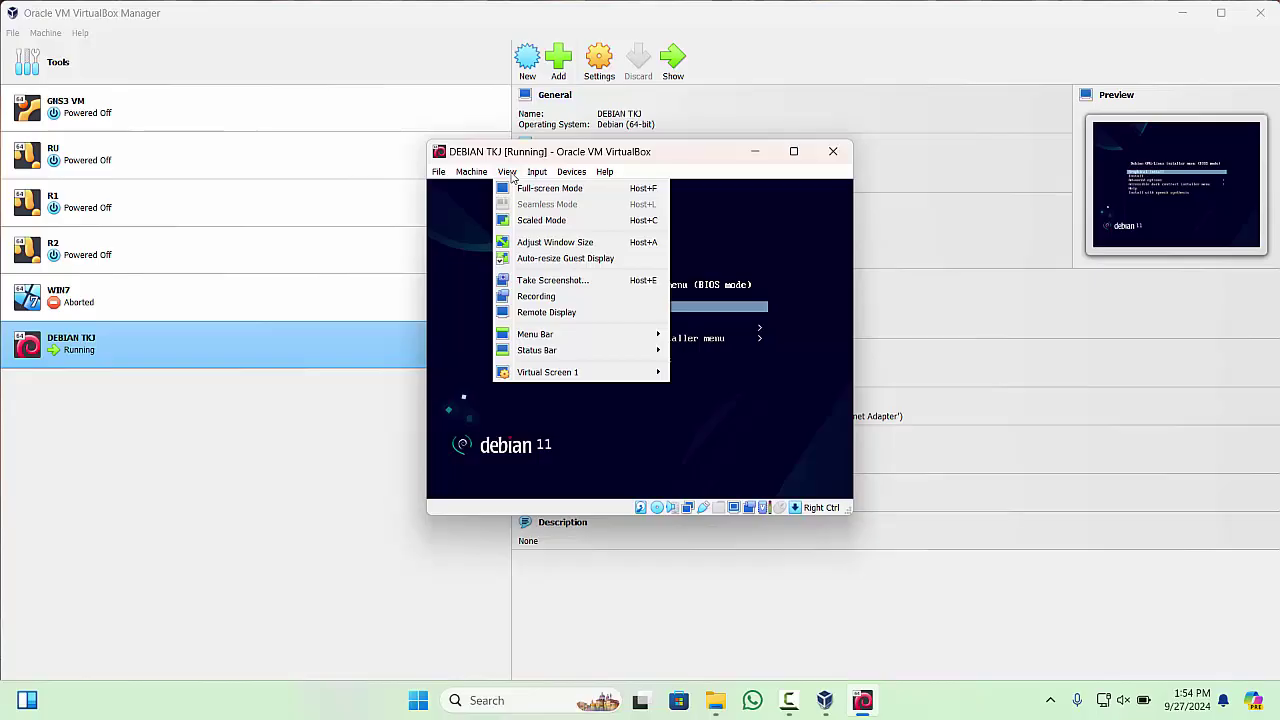
pyautogui.click(527, 188)
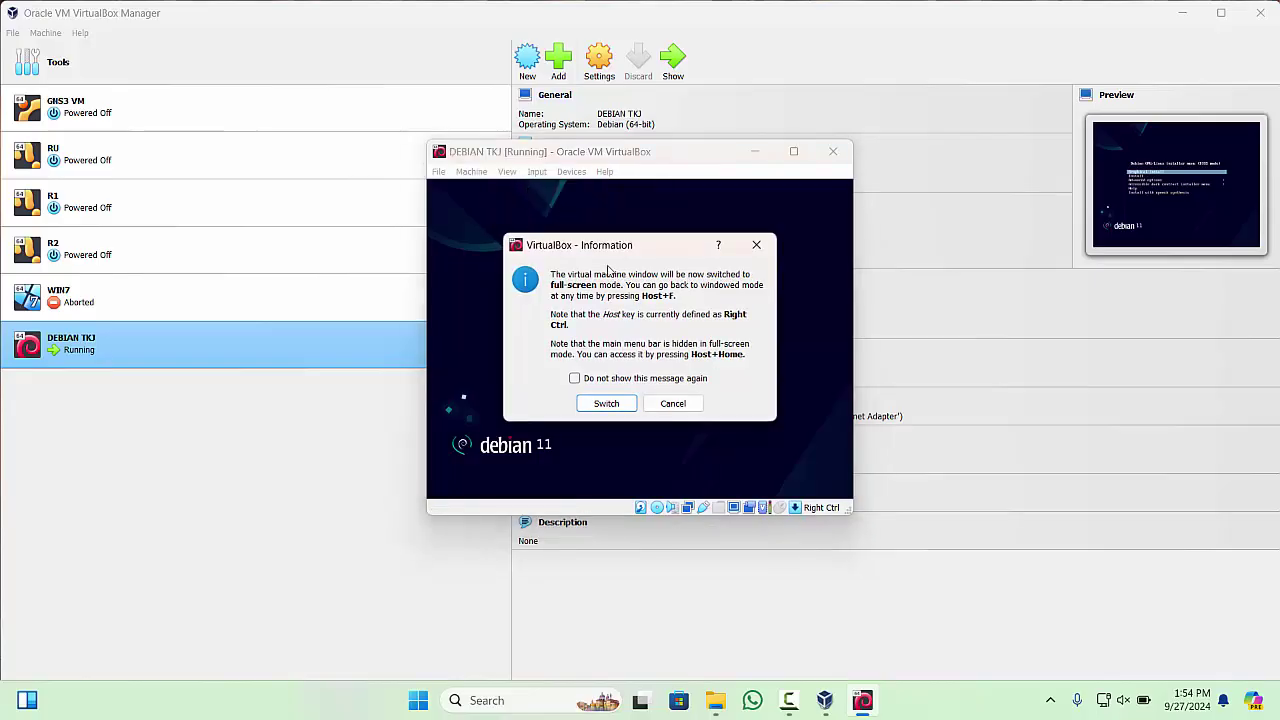
pyautogui.click(694, 404)
# - Switch the machine to full screen, then to scaled mode with Host+C
pyautogui.click(508, 173)
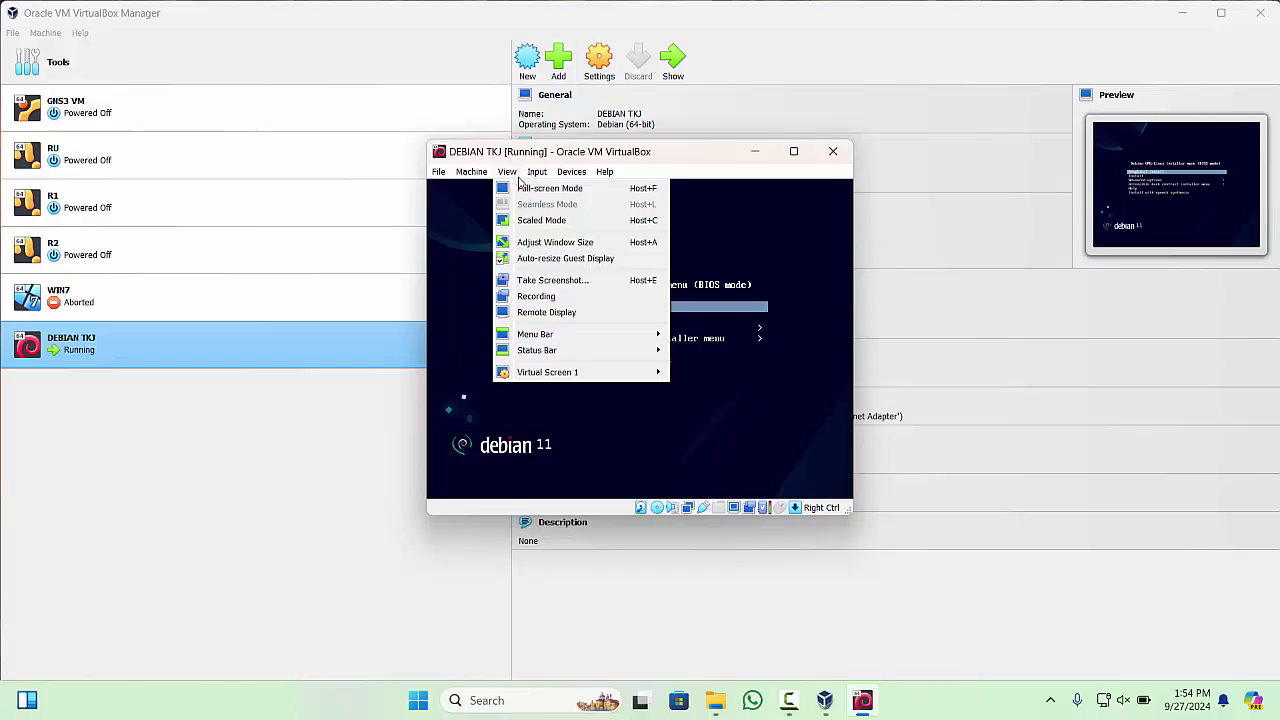
pyautogui.click(536, 190)
pyautogui.click(623, 404)
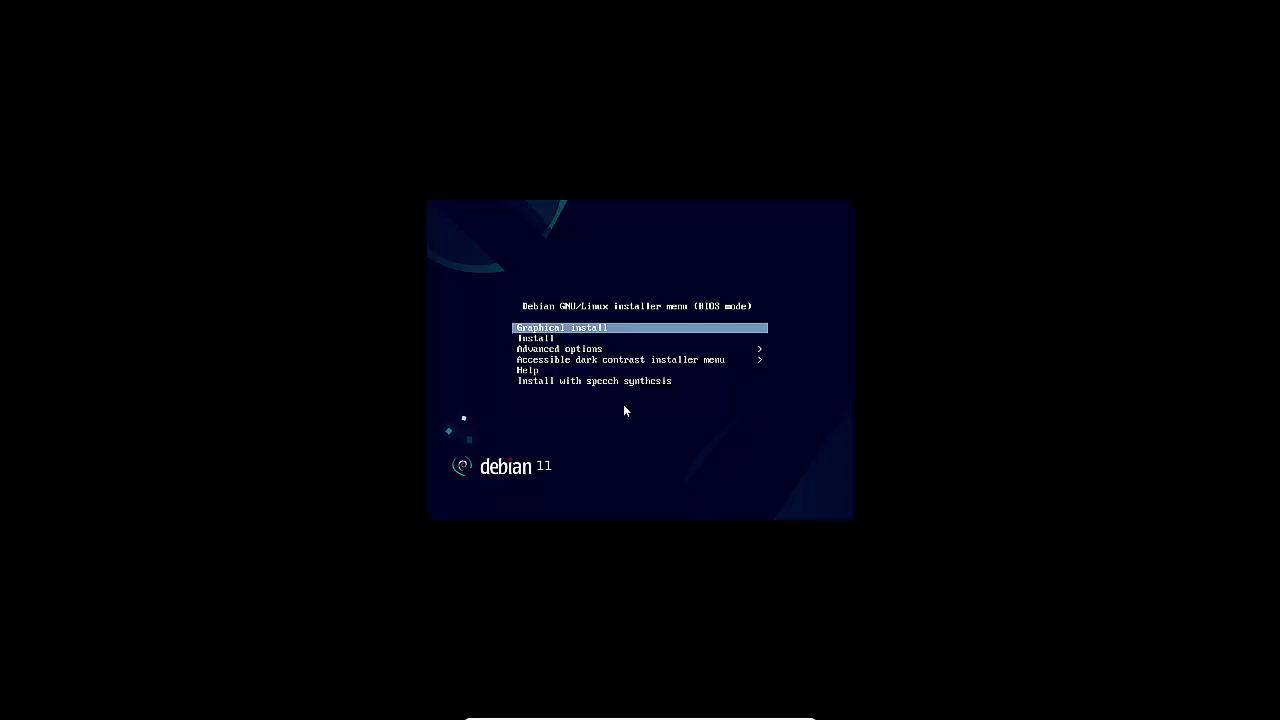
pyautogui.hotkey('ctrl', 'c')
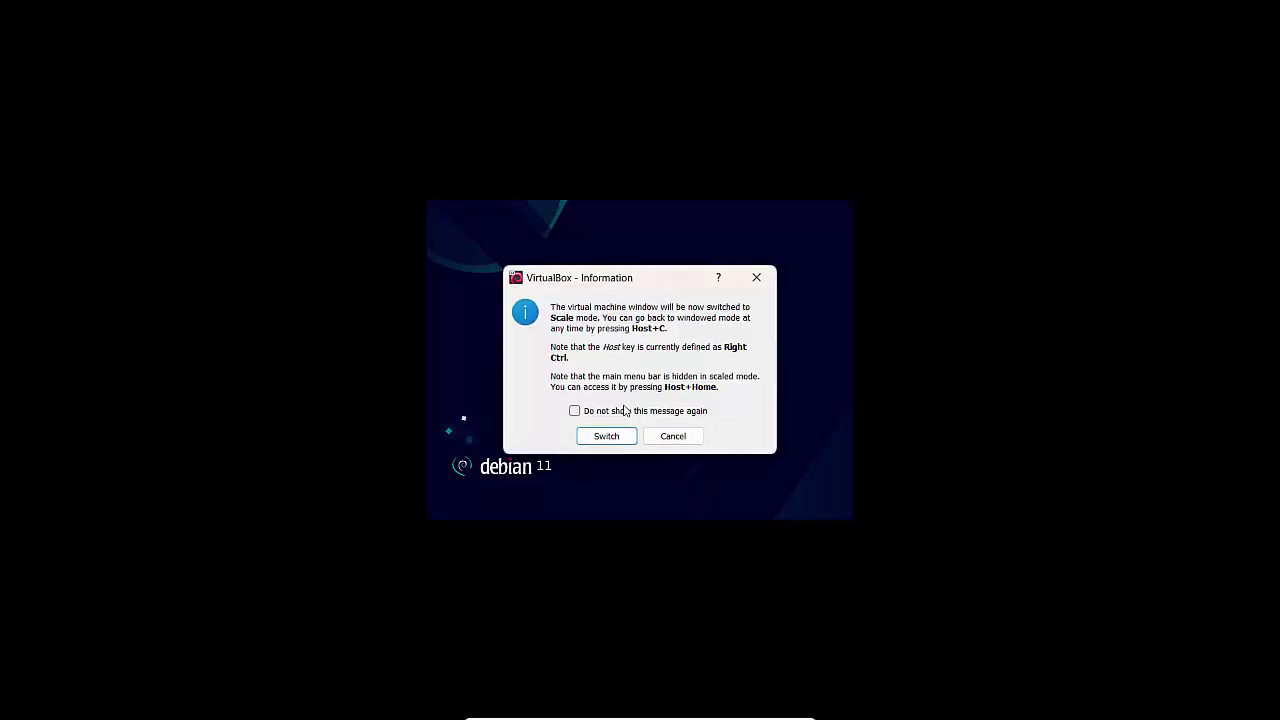
pyautogui.click(610, 438)
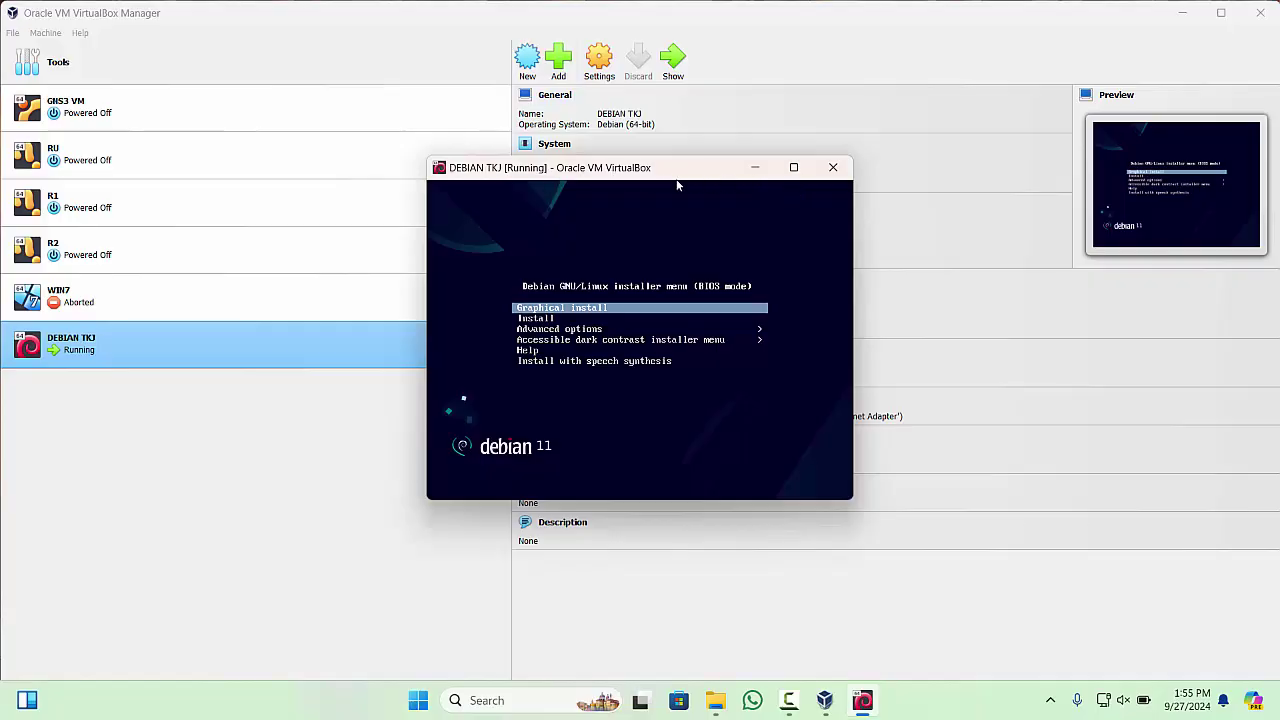
# - Leave scaled mode, re-enable it from the View menu, and maximize the machine window
pyautogui.hotkey('ctrl', 'Home')
pyautogui.moveTo(698, 386)
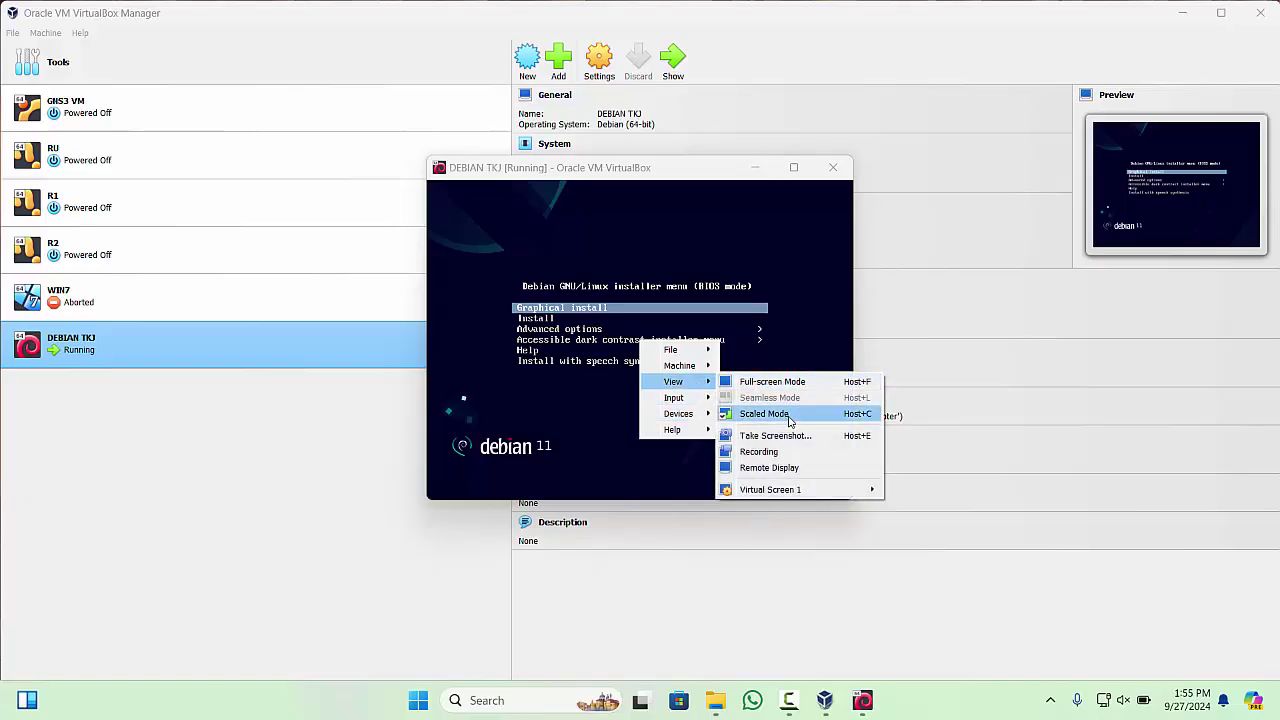
pyautogui.click(798, 415)
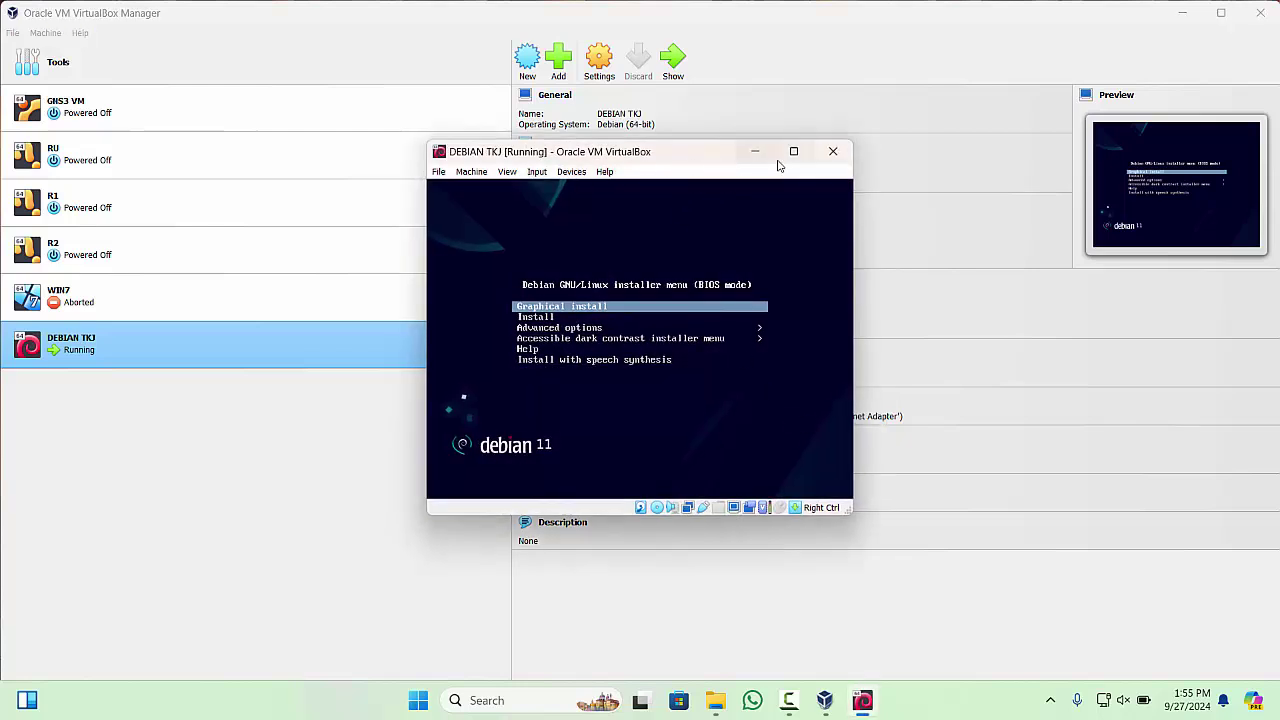
pyautogui.click(510, 172)
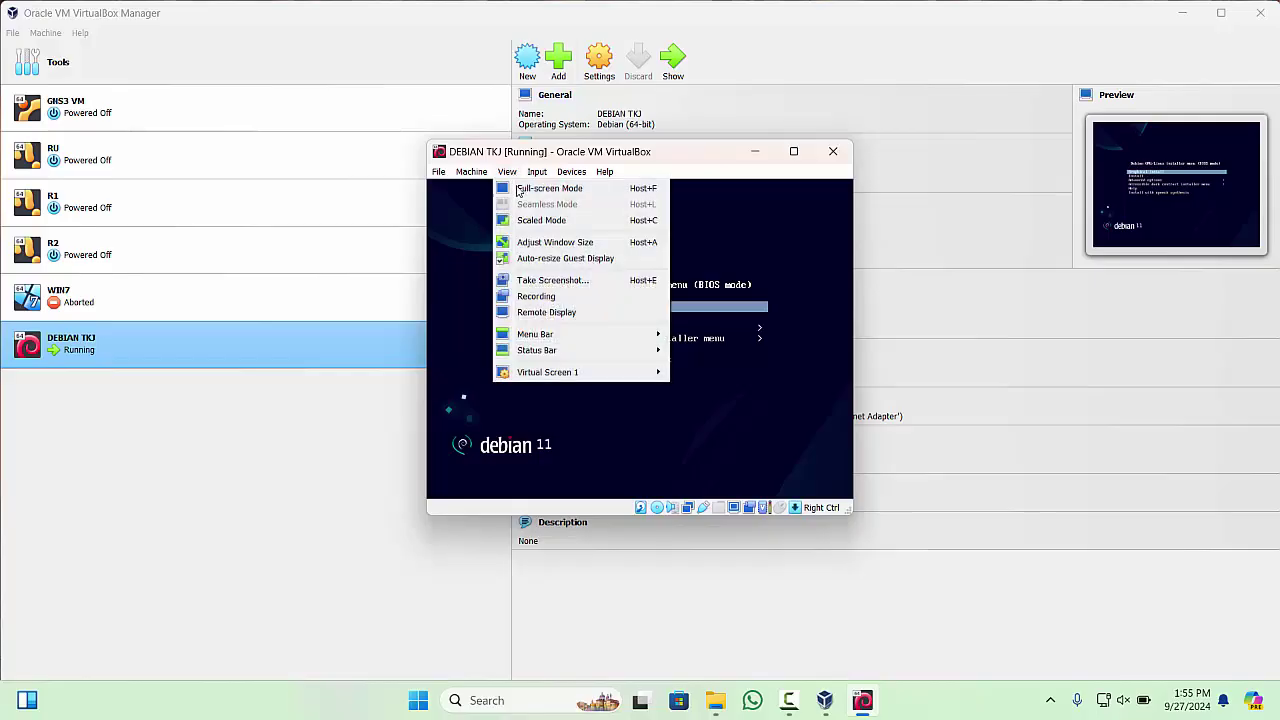
pyautogui.click(575, 221)
pyautogui.click(609, 403)
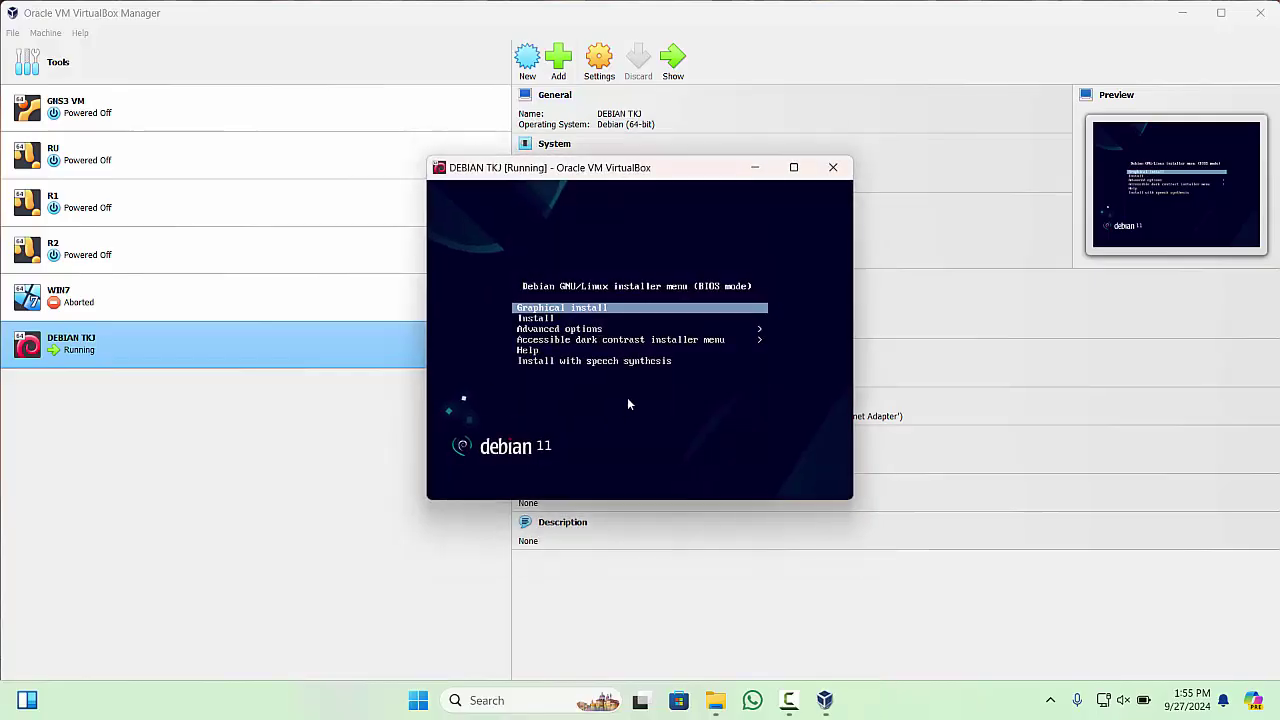
pyautogui.click(794, 168)
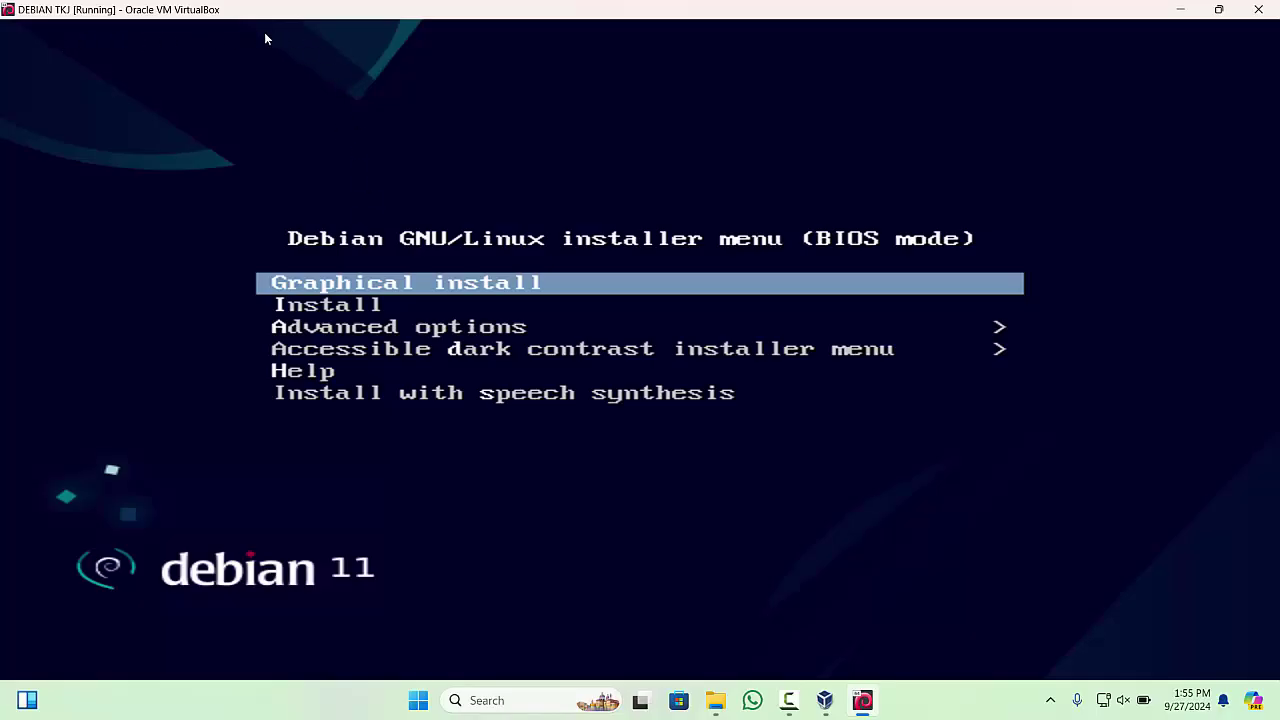
# - Keep Graphical install highlighted and exit full-screen mode via the machine's popup menu
pyautogui.press('Down')
pyautogui.press('Up')
pyautogui.hotkey('ctrl', 'Home')
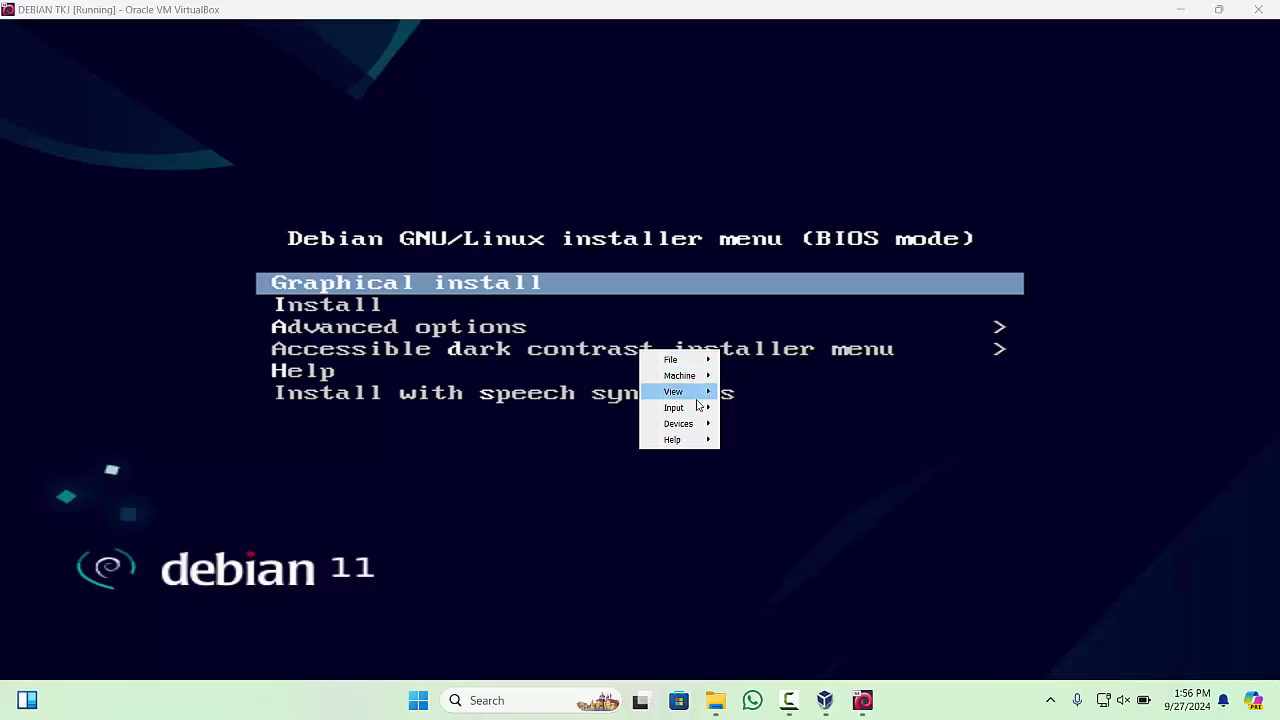
pyautogui.press('Up')
pyautogui.press('Up')
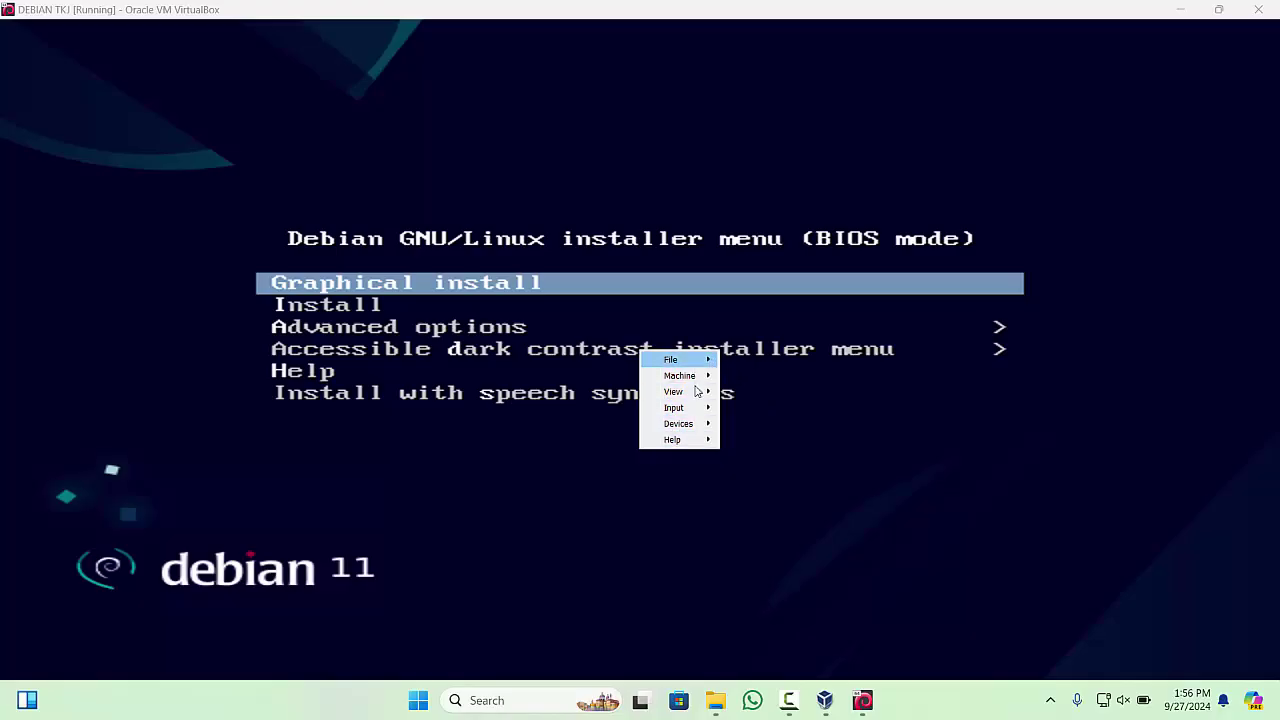
pyautogui.moveTo(698, 395)
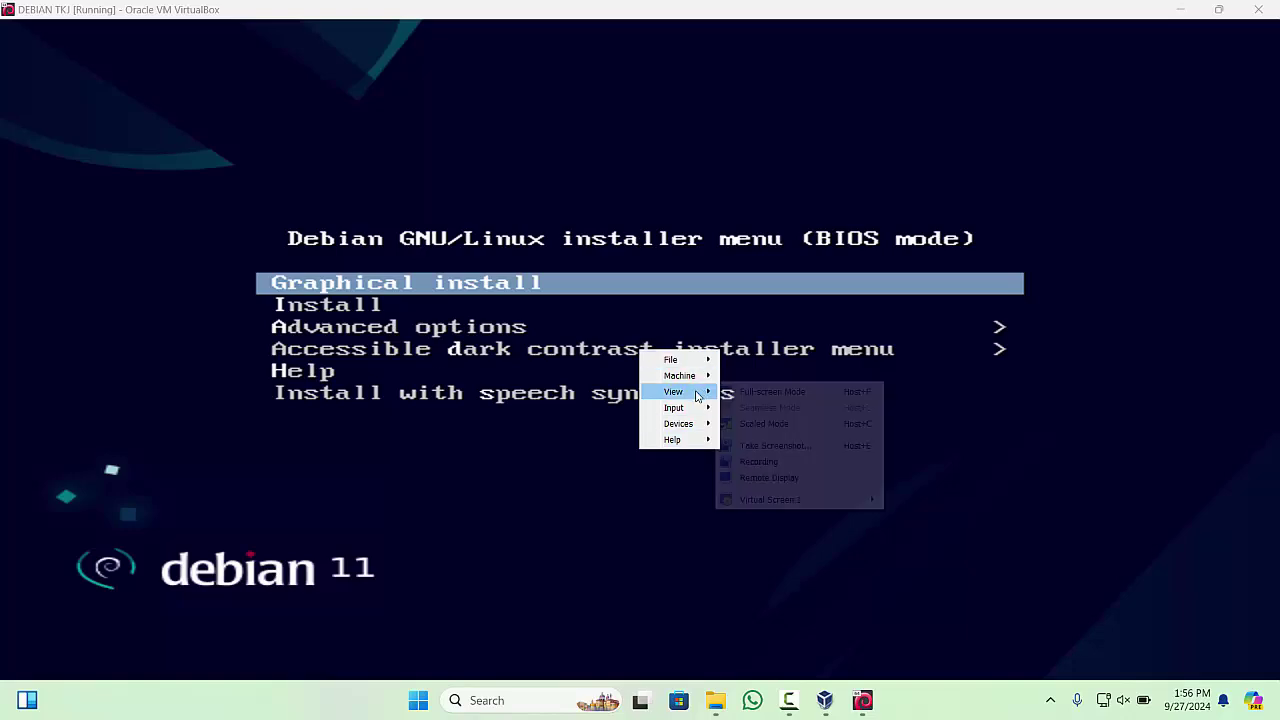
pyautogui.click(775, 423)
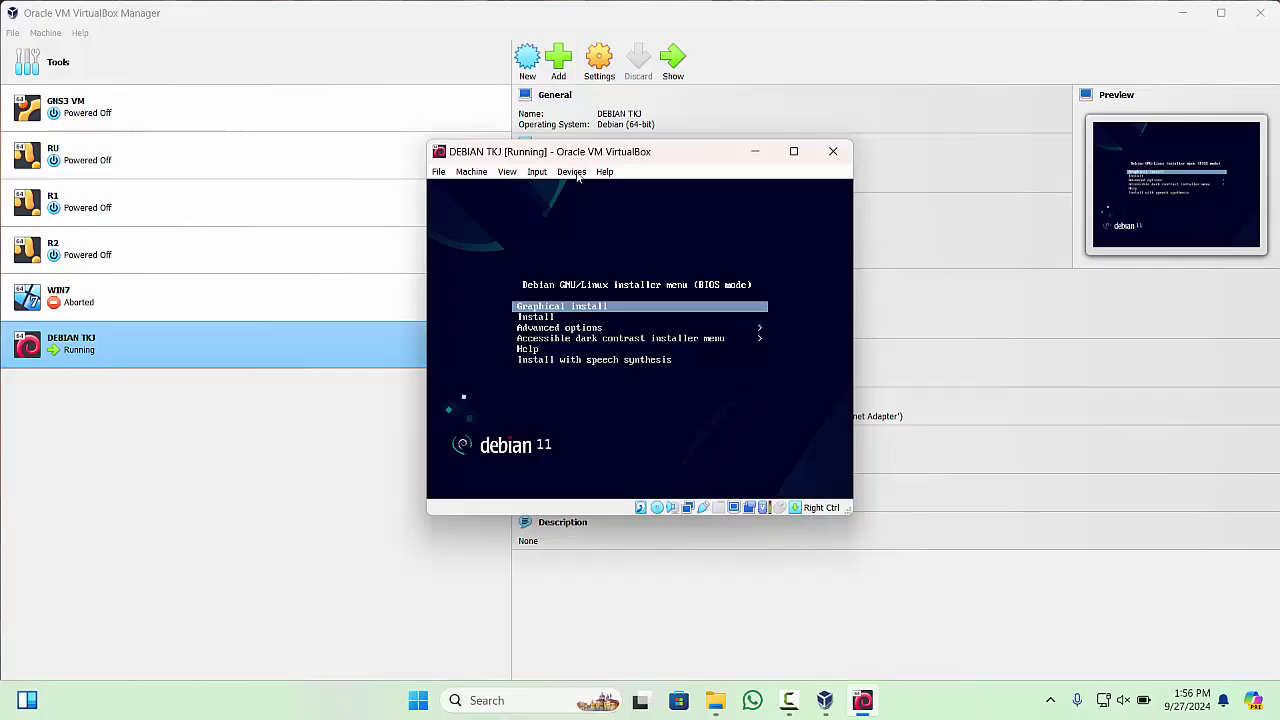
# - Put the DEBIAN TKJ window into scaled mode with Host+C
pyautogui.click(507, 172)
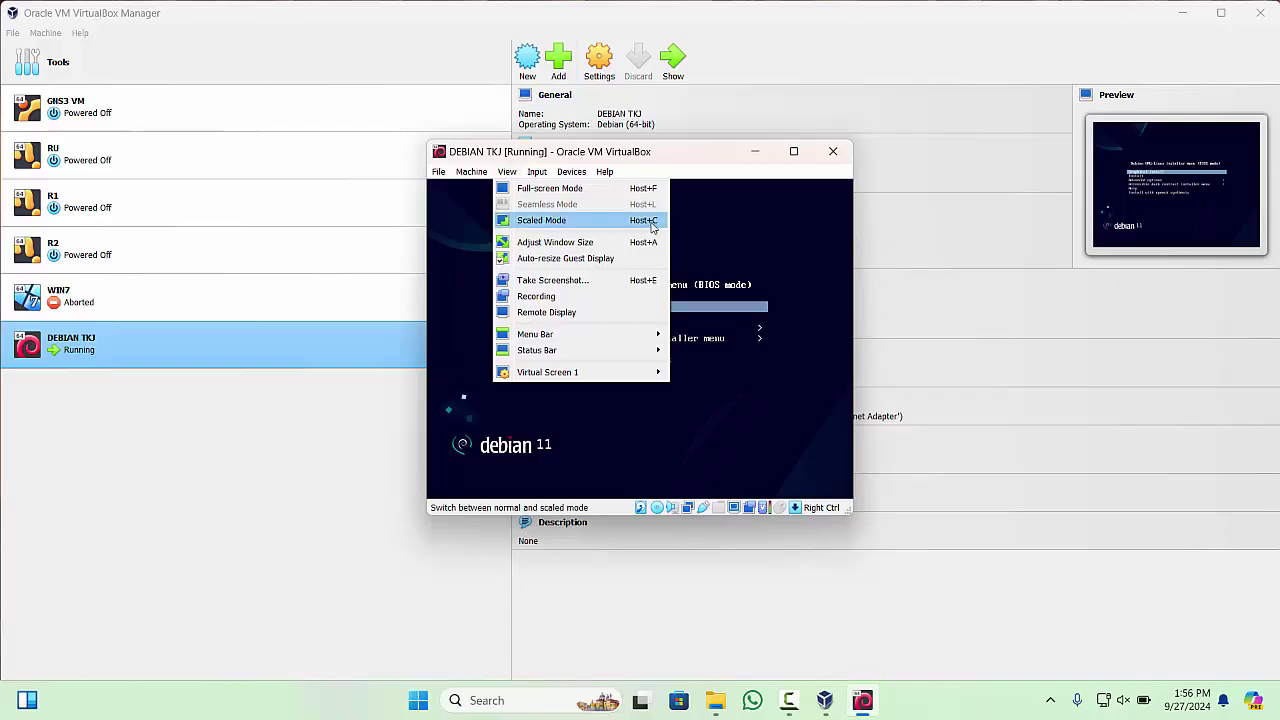
pyautogui.click(695, 158)
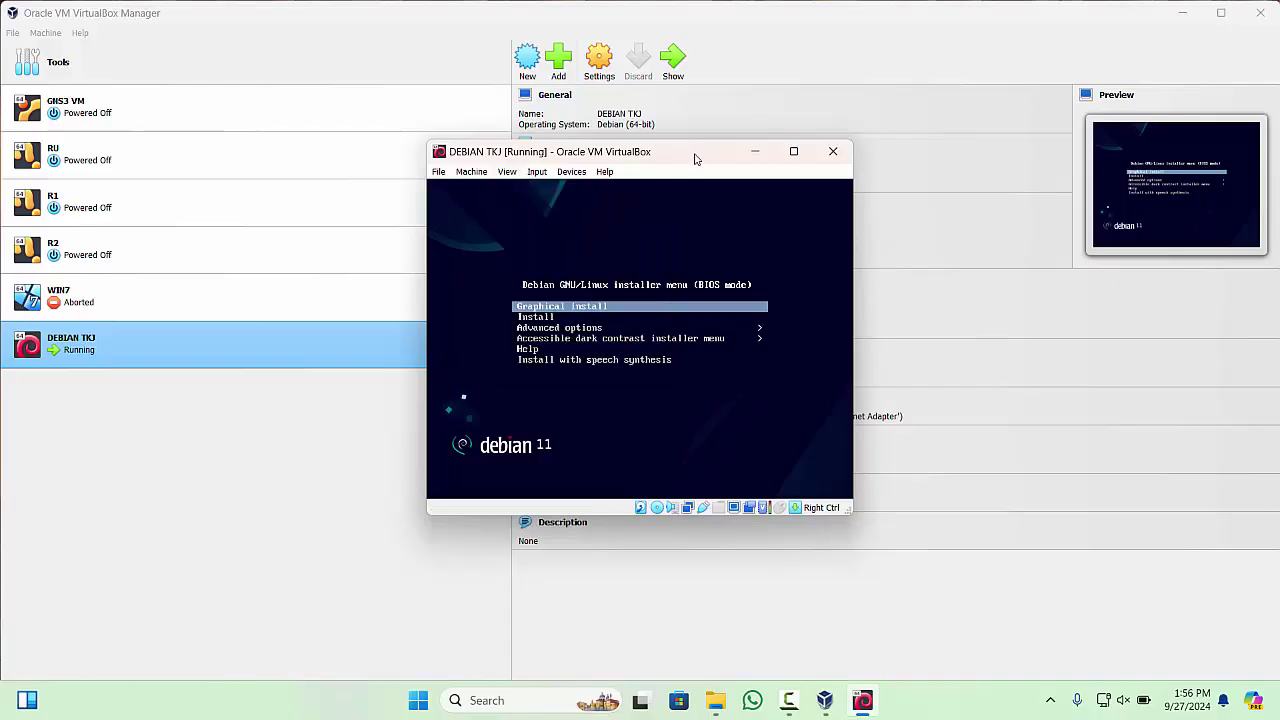
pyautogui.press('Control_R+c')
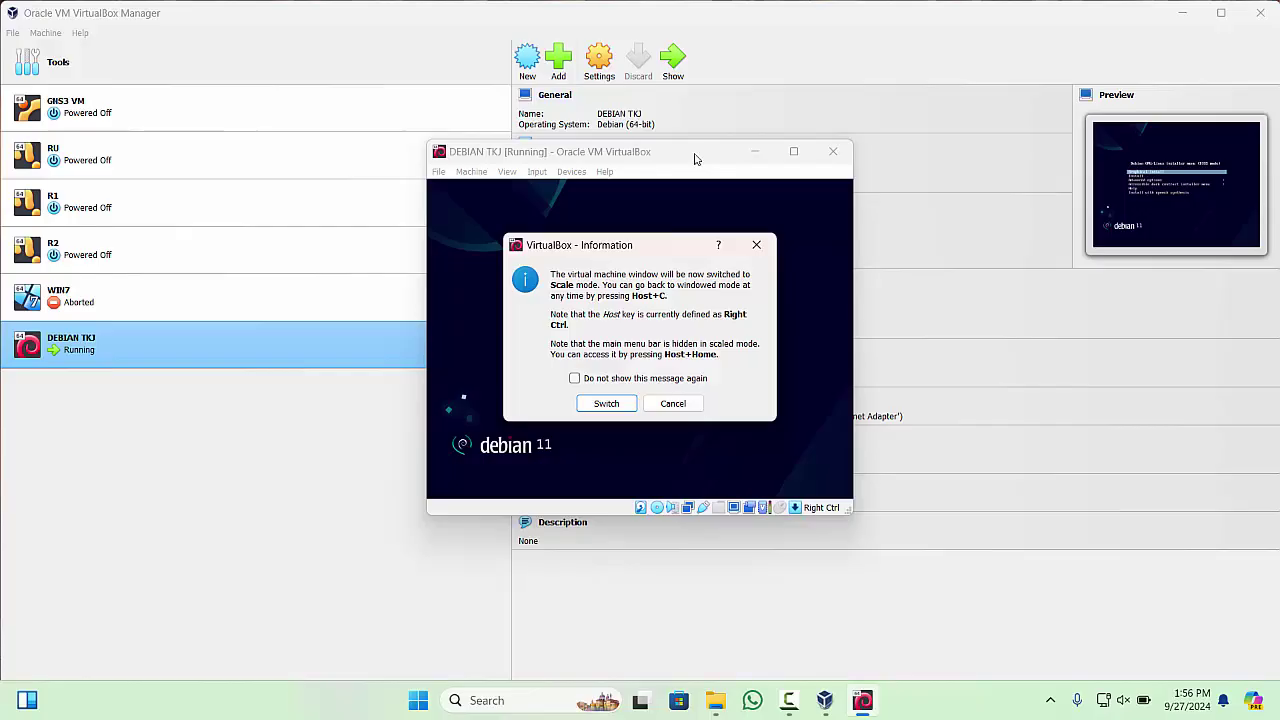
pyautogui.click(607, 403)
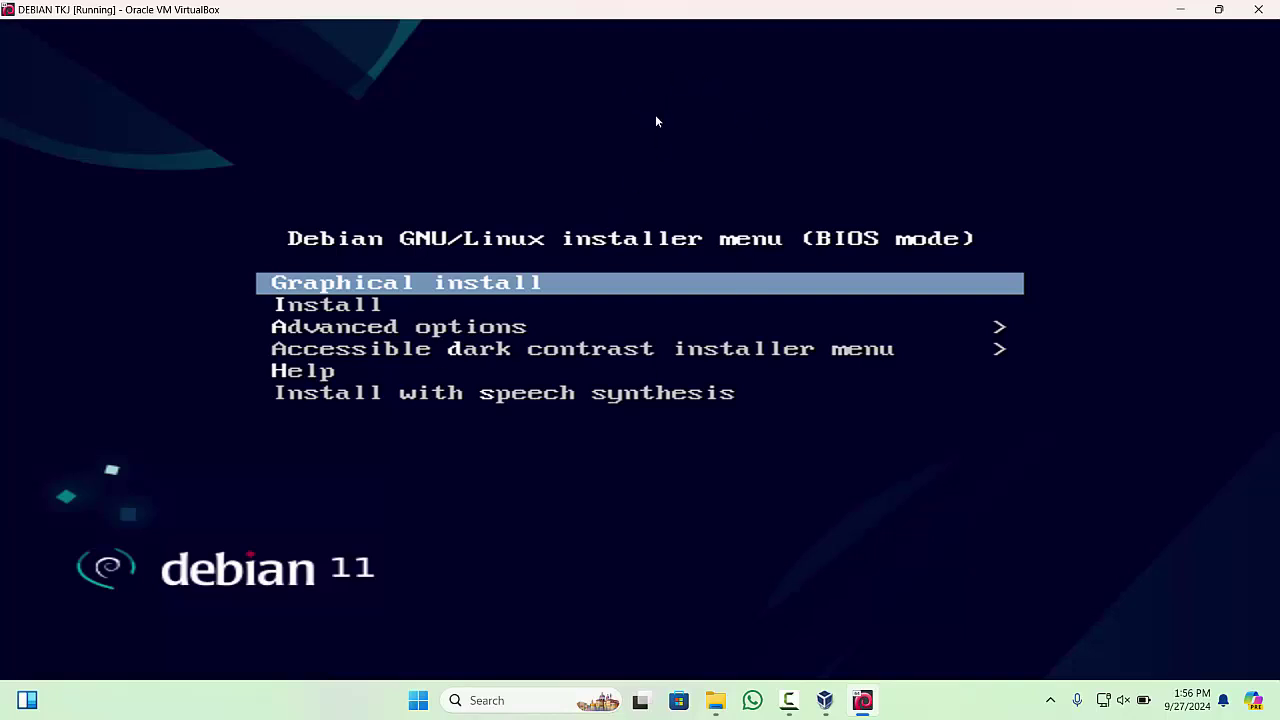
# - Restore the machine window to a smaller size, then switch it back to scaled mode
pyautogui.press('Control_R+Home')
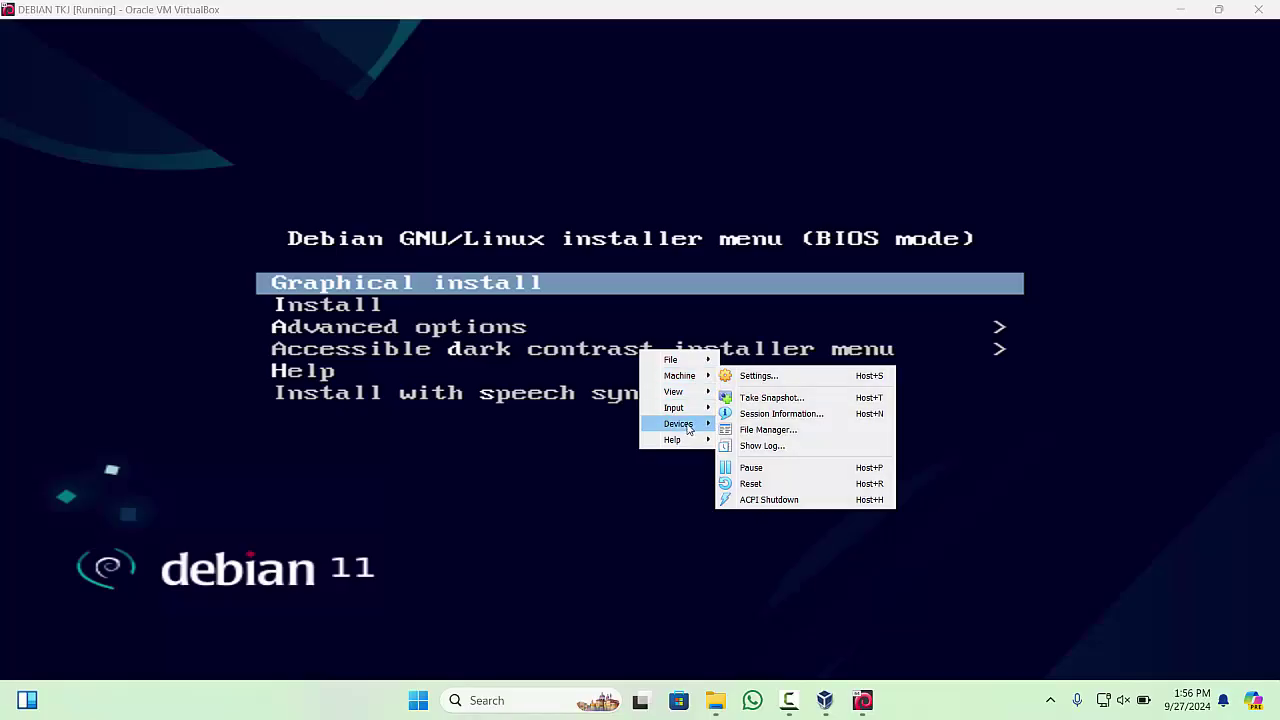
pyautogui.click(765, 6)
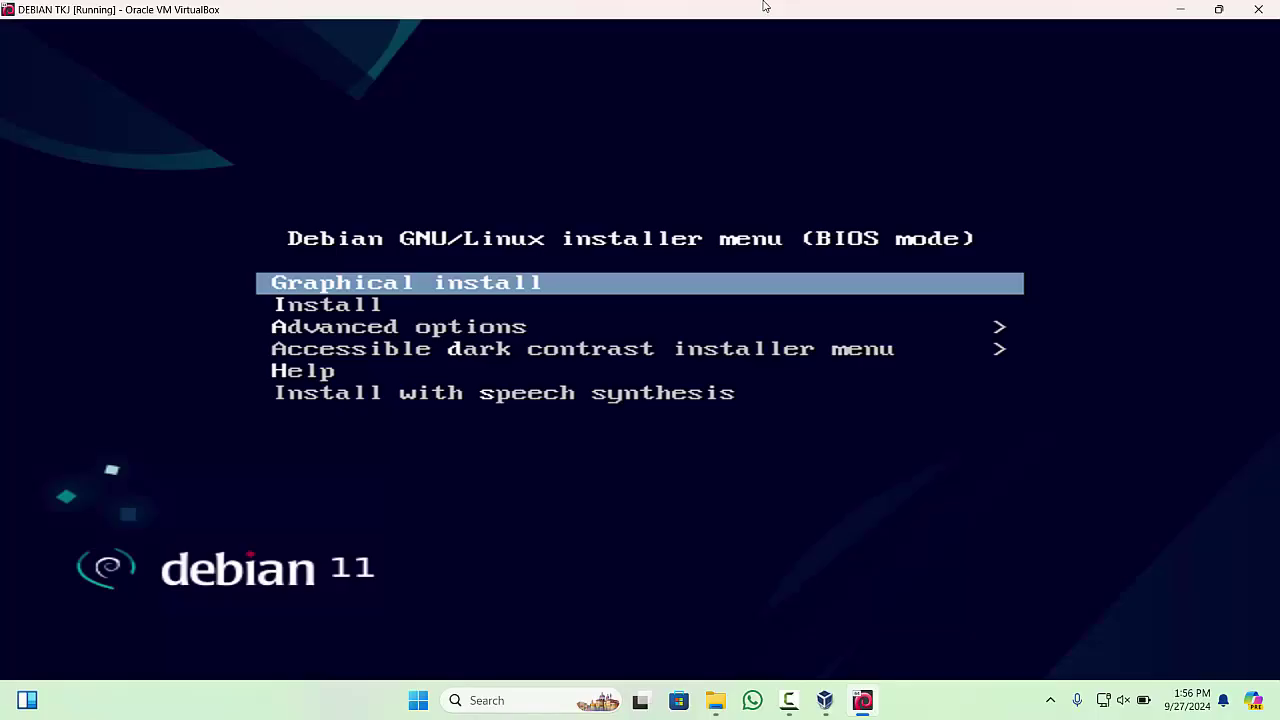
pyautogui.doubleClick(763, 6)
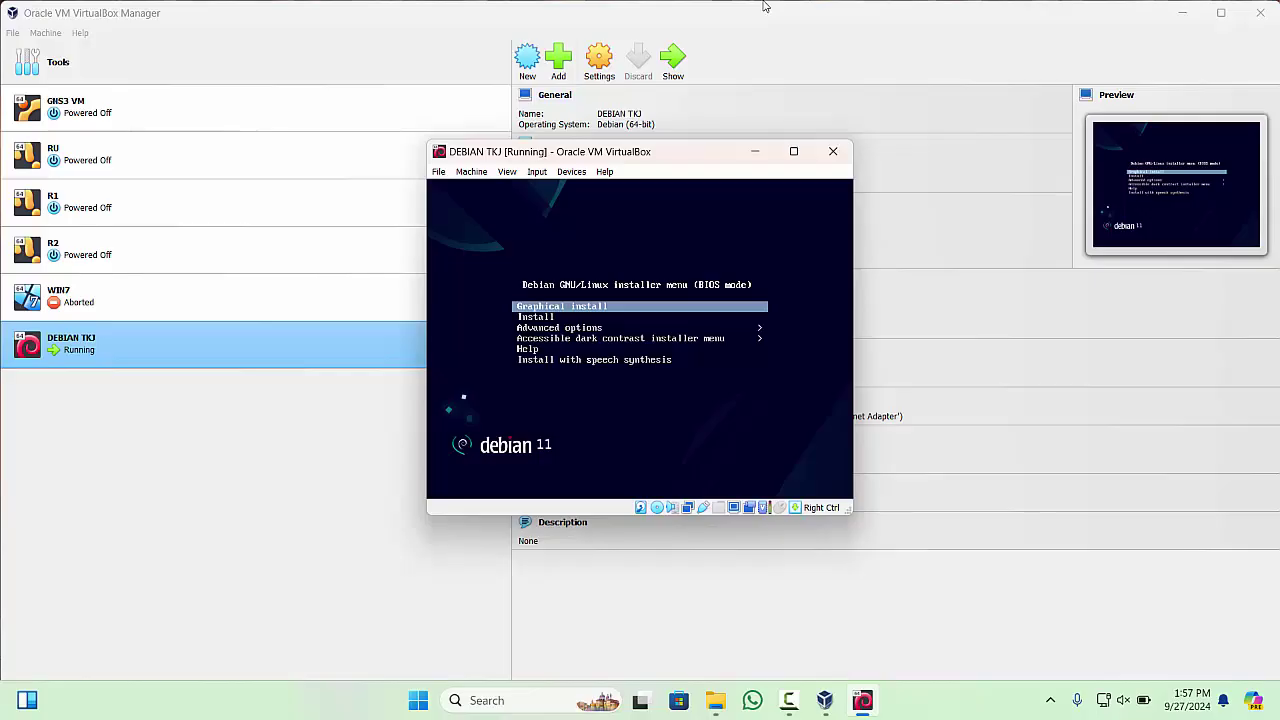
pyautogui.hotkey('ctrl', 'c')
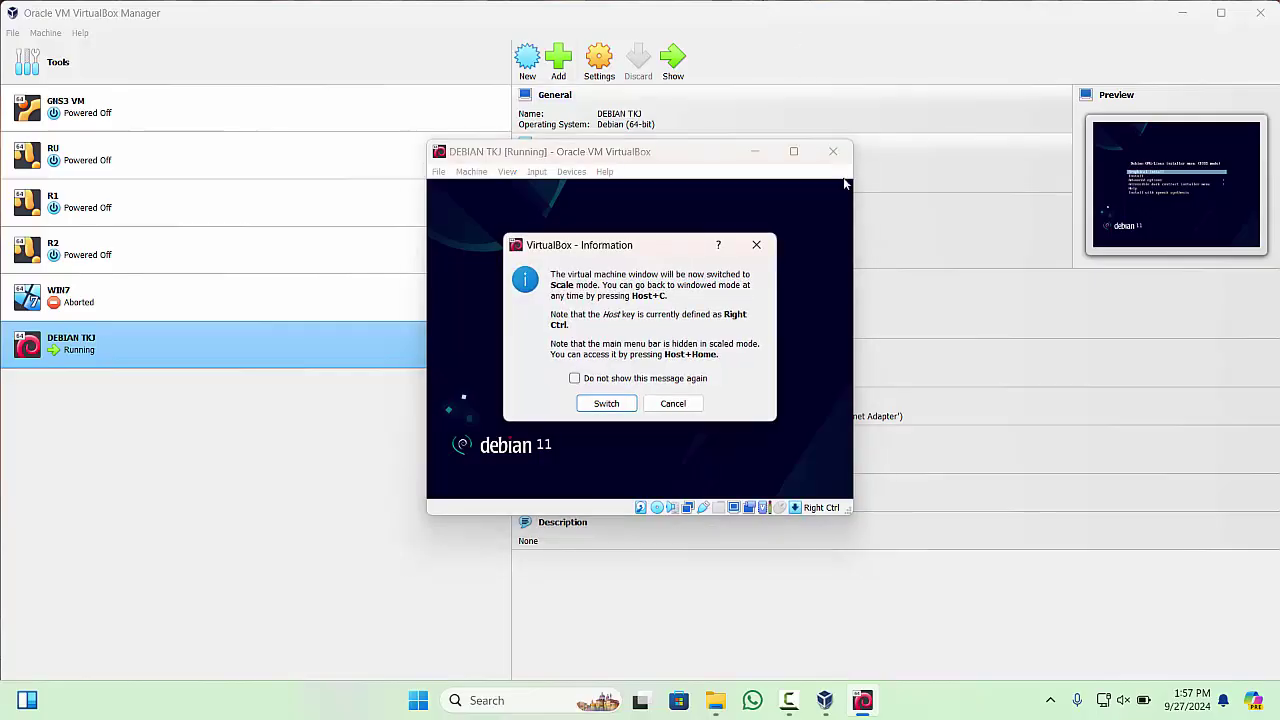
pyautogui.click(606, 403)
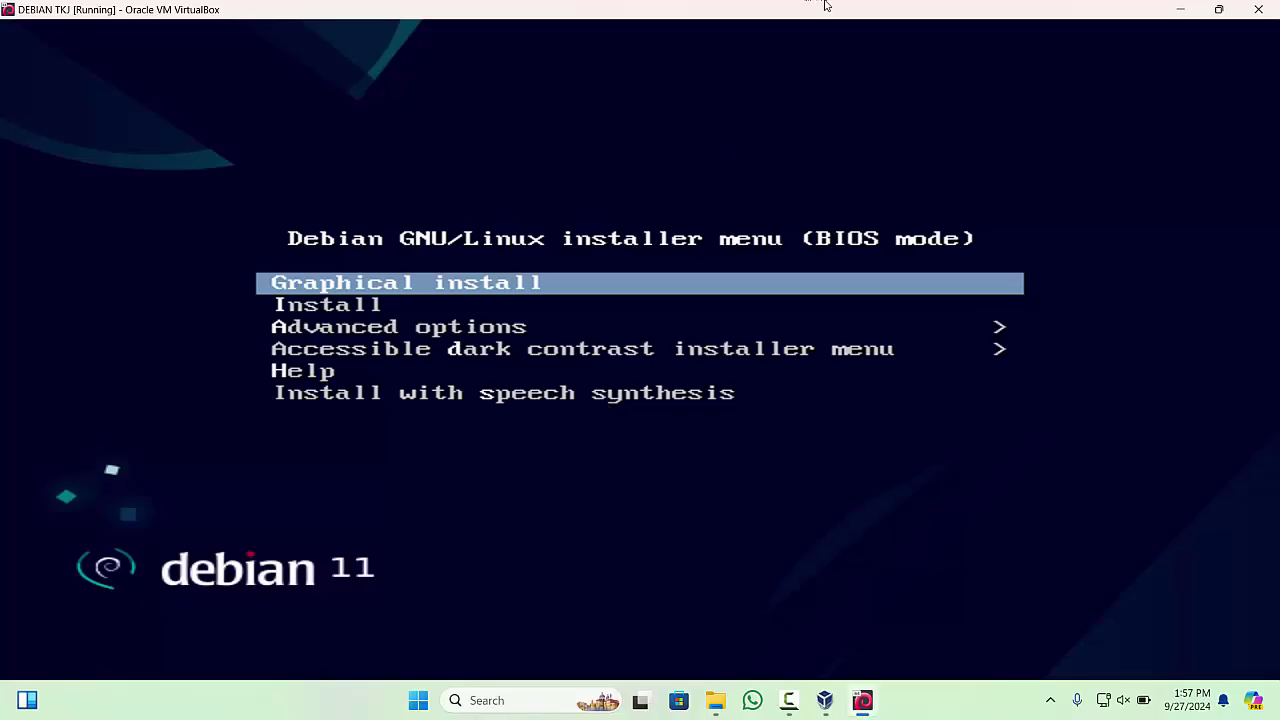
# - Choose the plain Install entry instead of Graphical install in the Debian boot menu
pyautogui.press('Down')
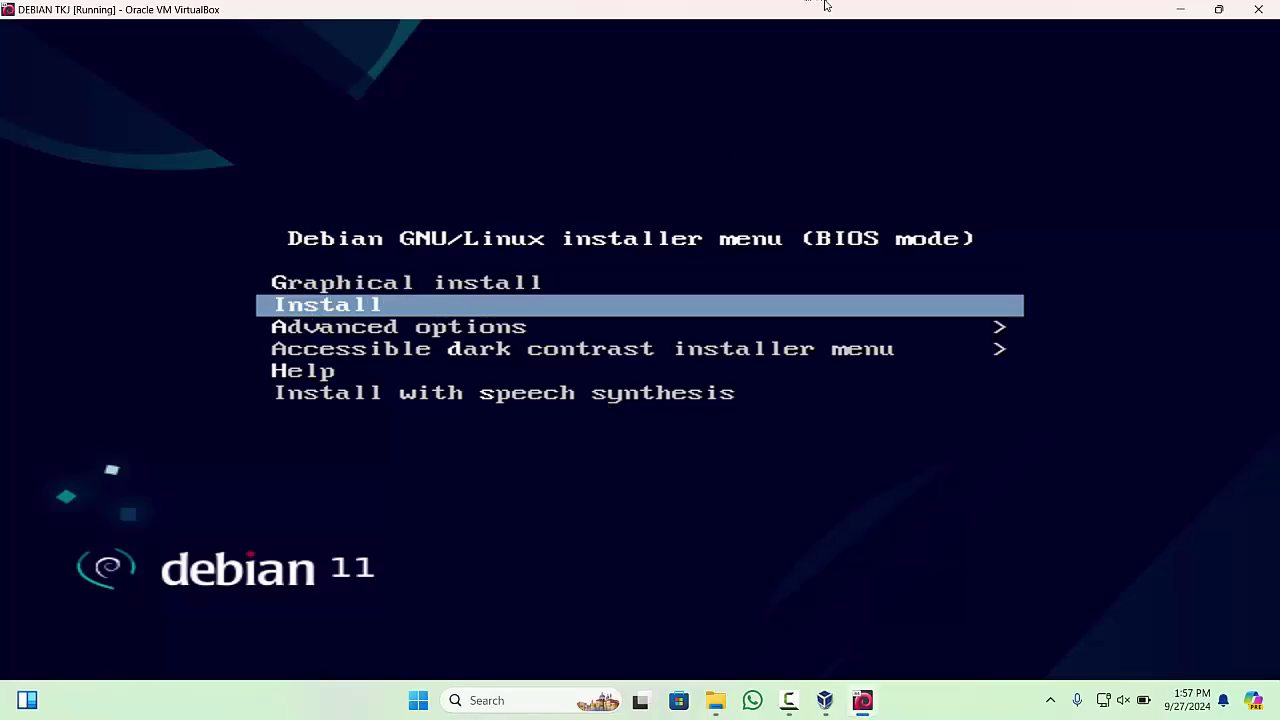
pyautogui.press('Up')
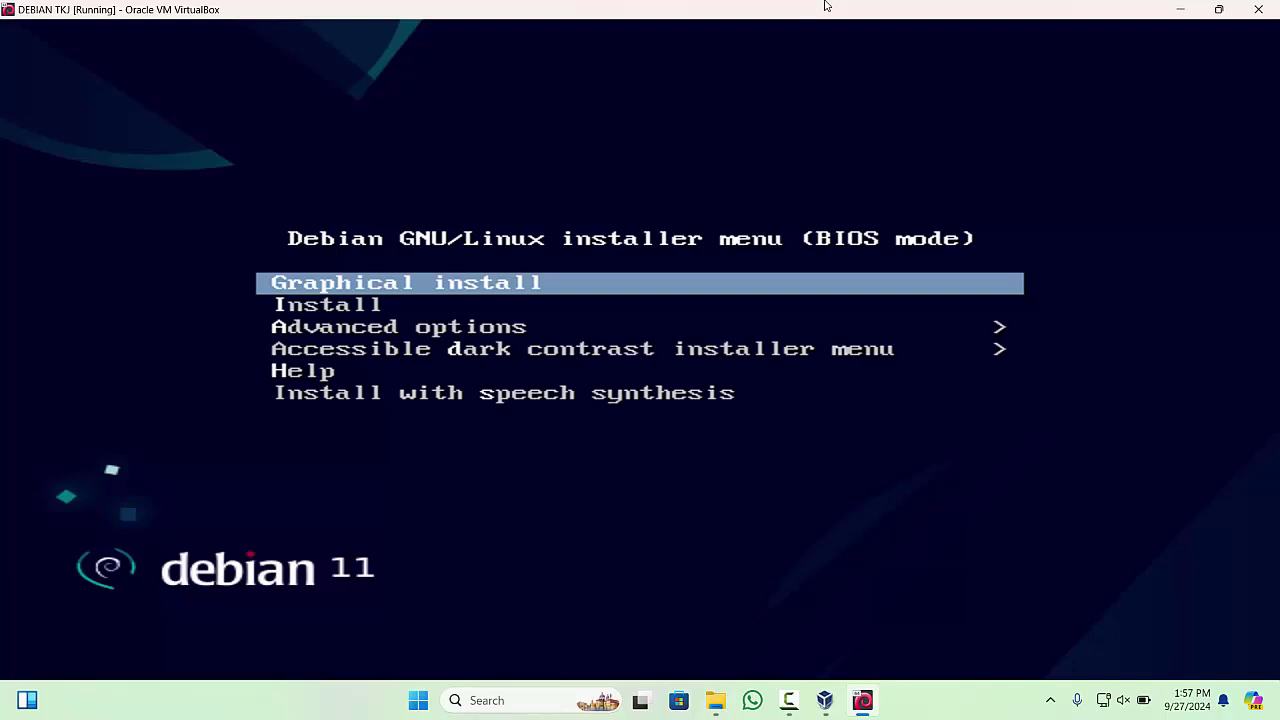
pyautogui.press('Down')
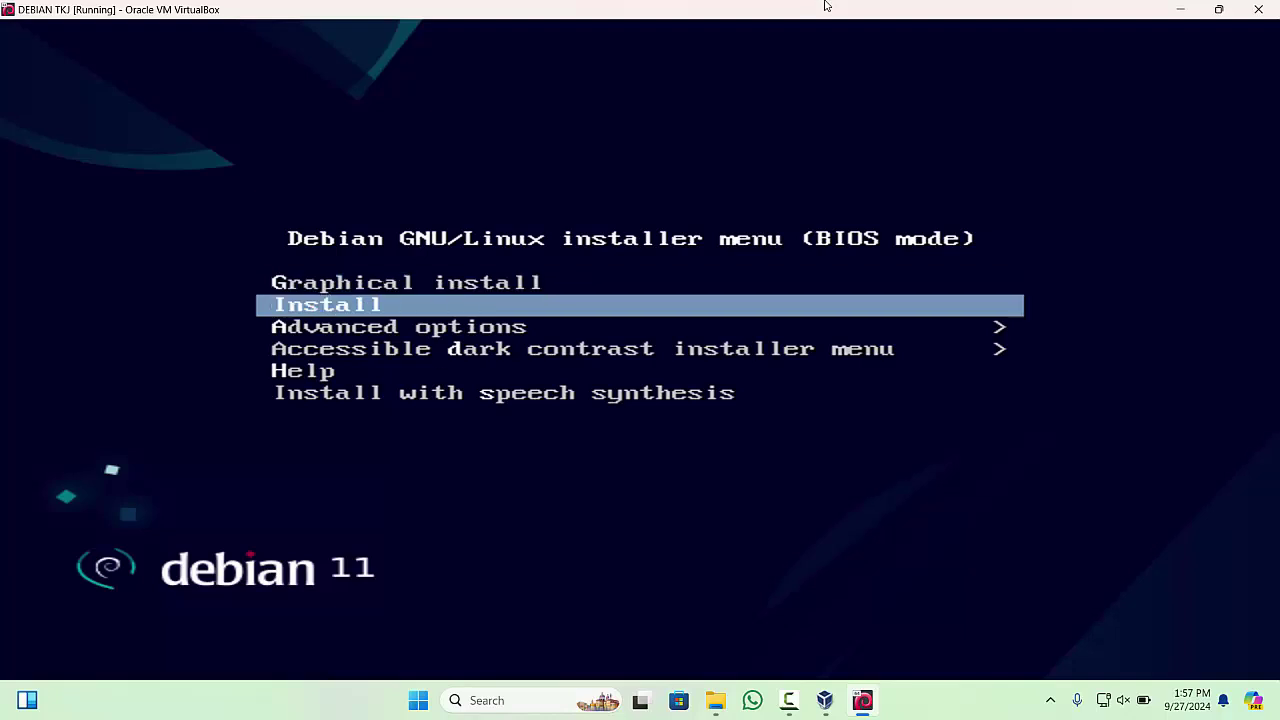
pyautogui.press('Up')
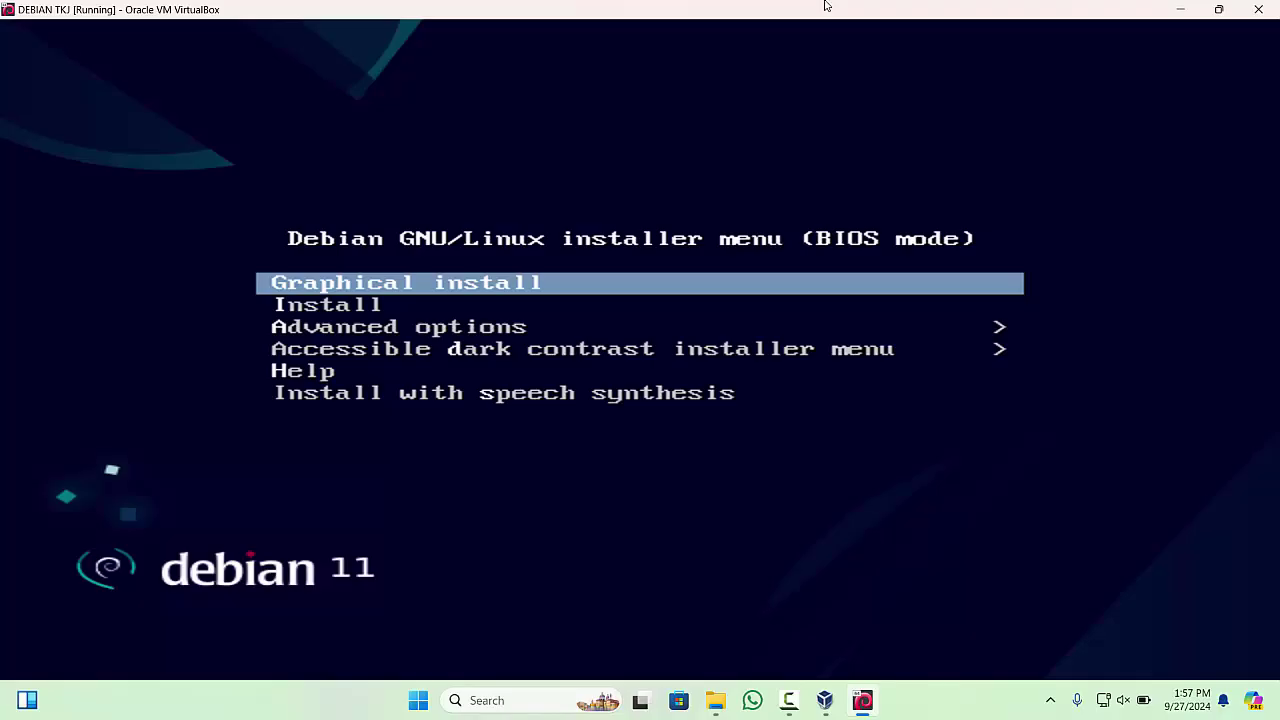
pyautogui.press('Down')
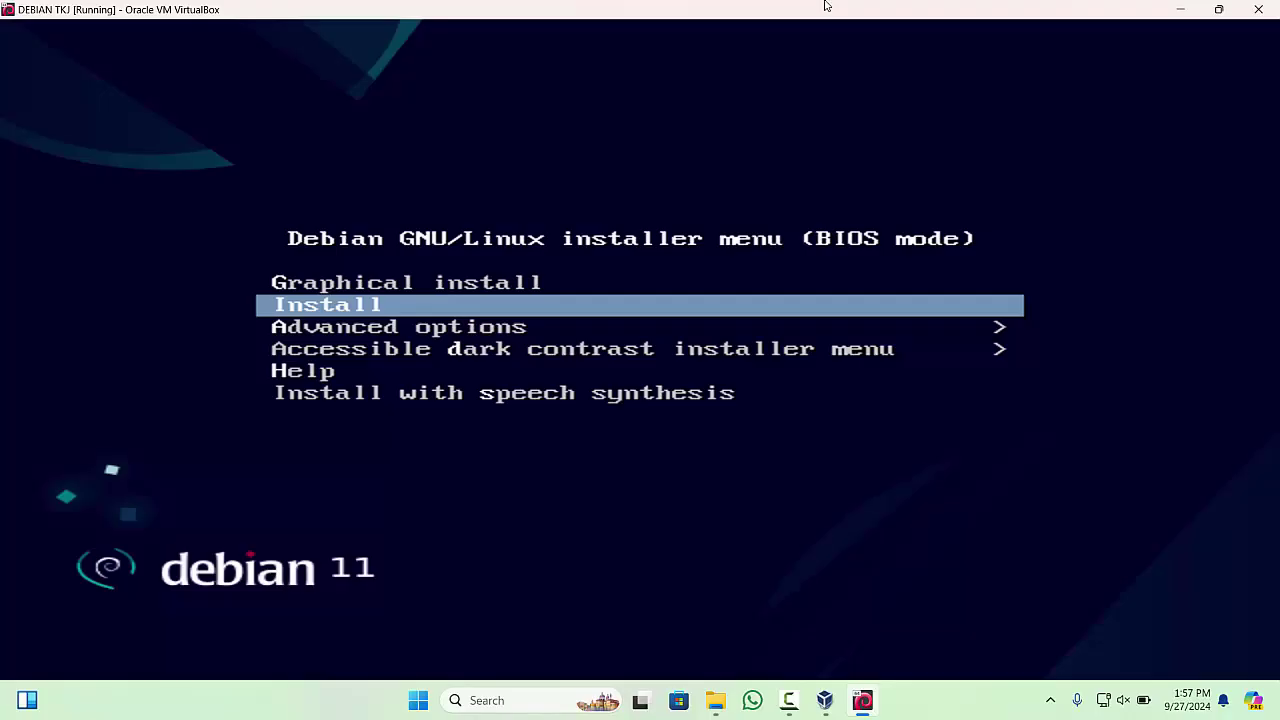
pyautogui.press('Return')
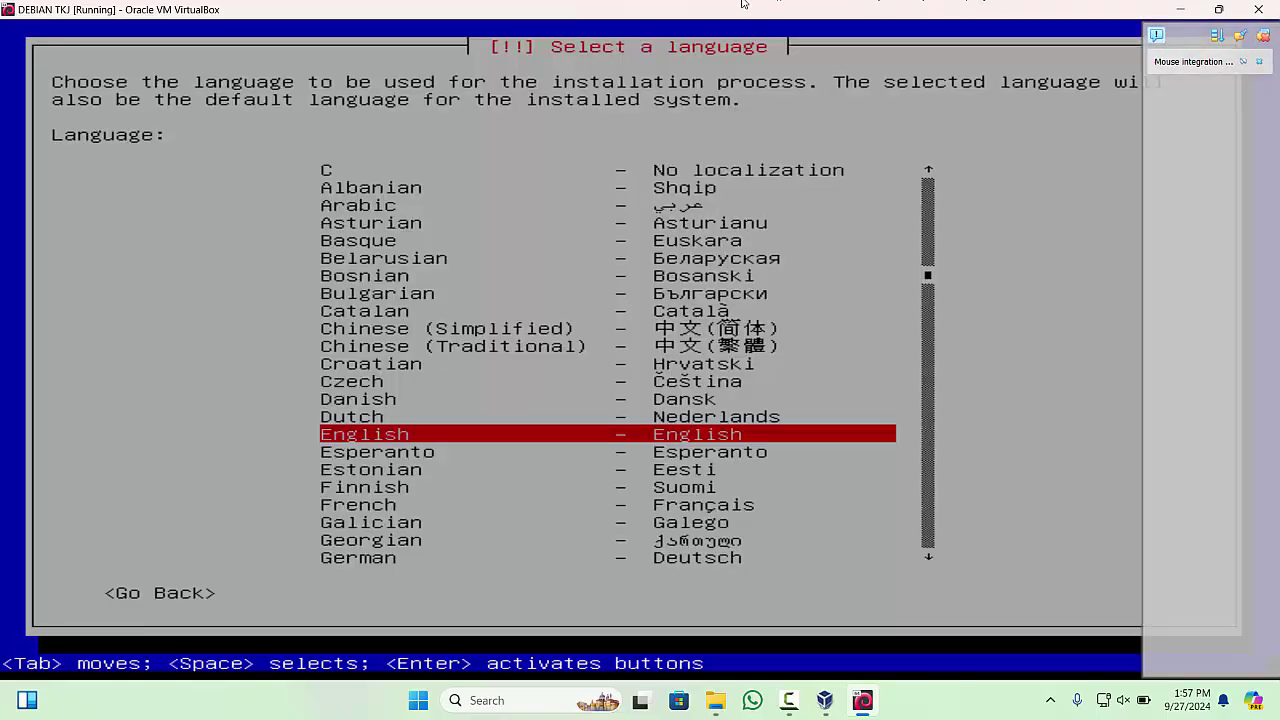
# - Dismiss the mouse integration notice, keep English, and choose 'other' then Asia as the region
pyautogui.click(1257, 62)
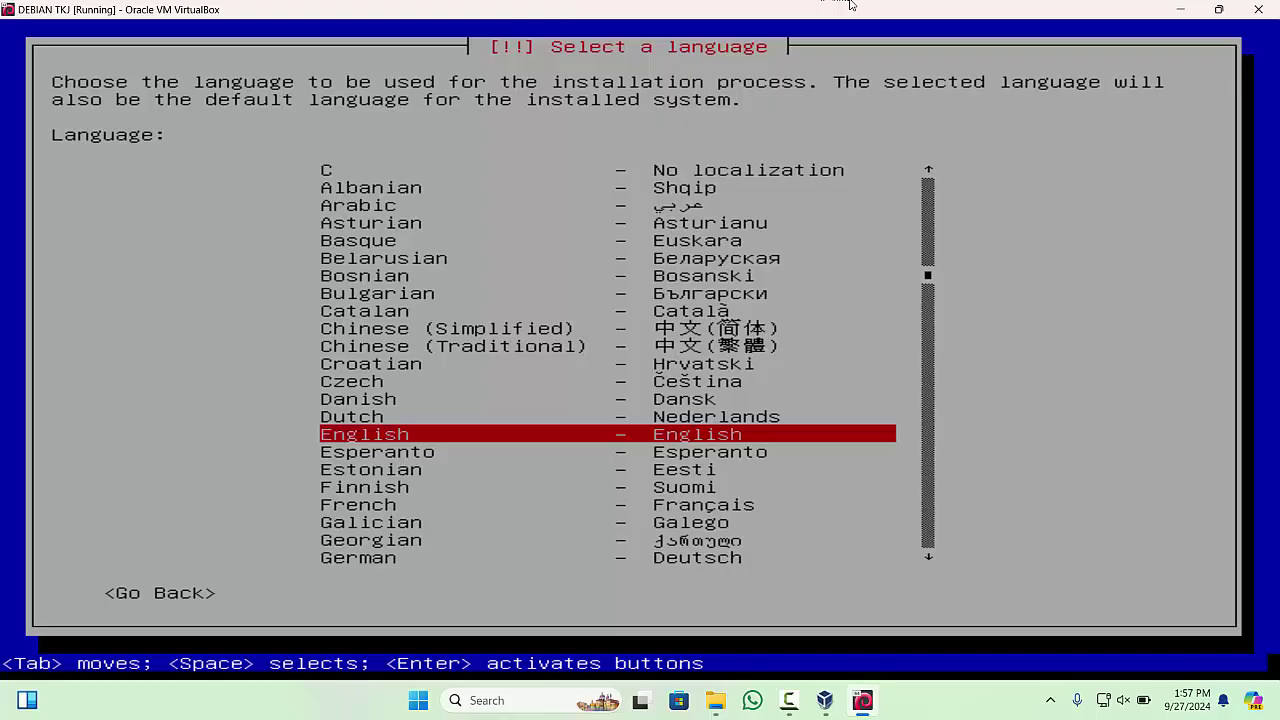
pyautogui.press('Return')
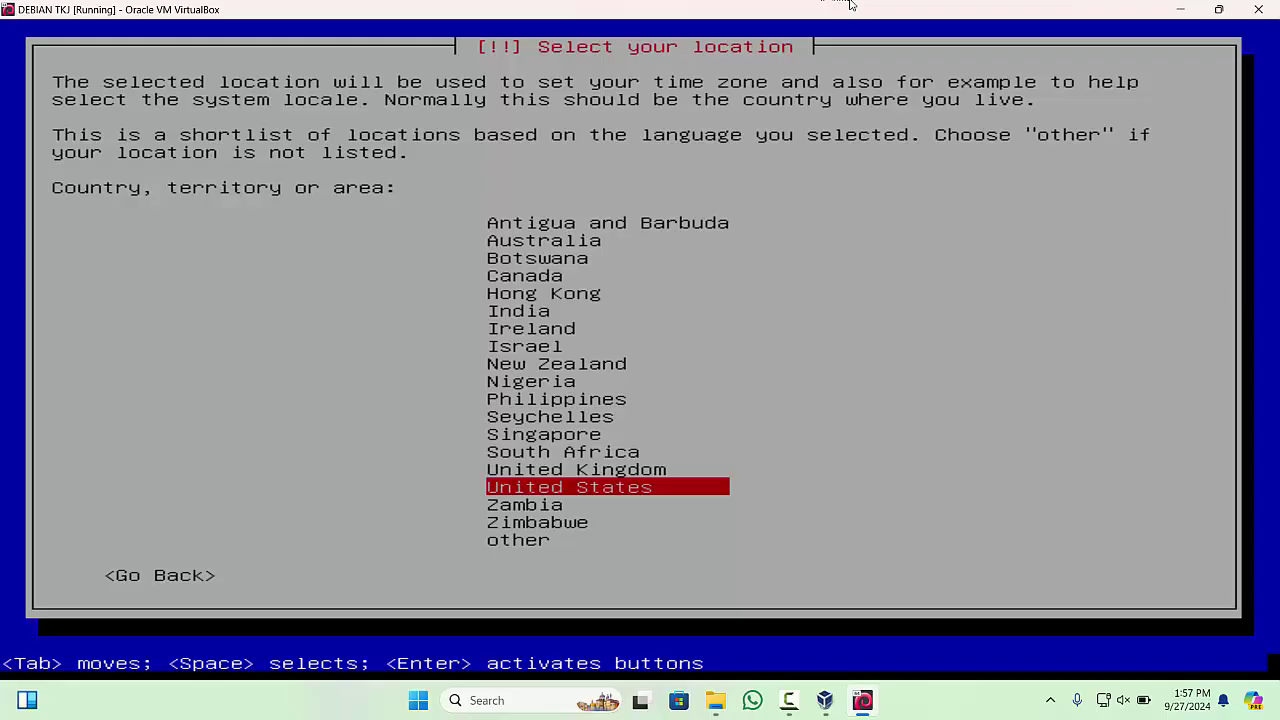
pyautogui.press('Down')
pyautogui.press('Down')
pyautogui.press('Down')
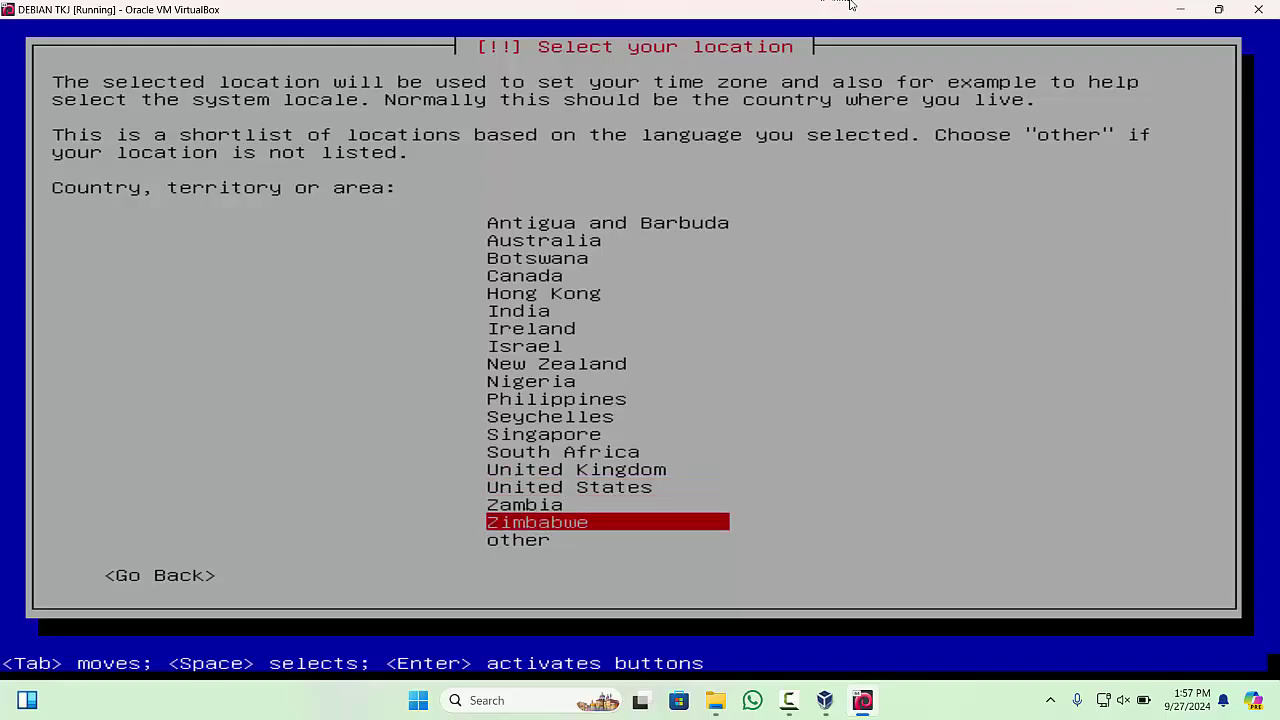
pyautogui.press('Return')
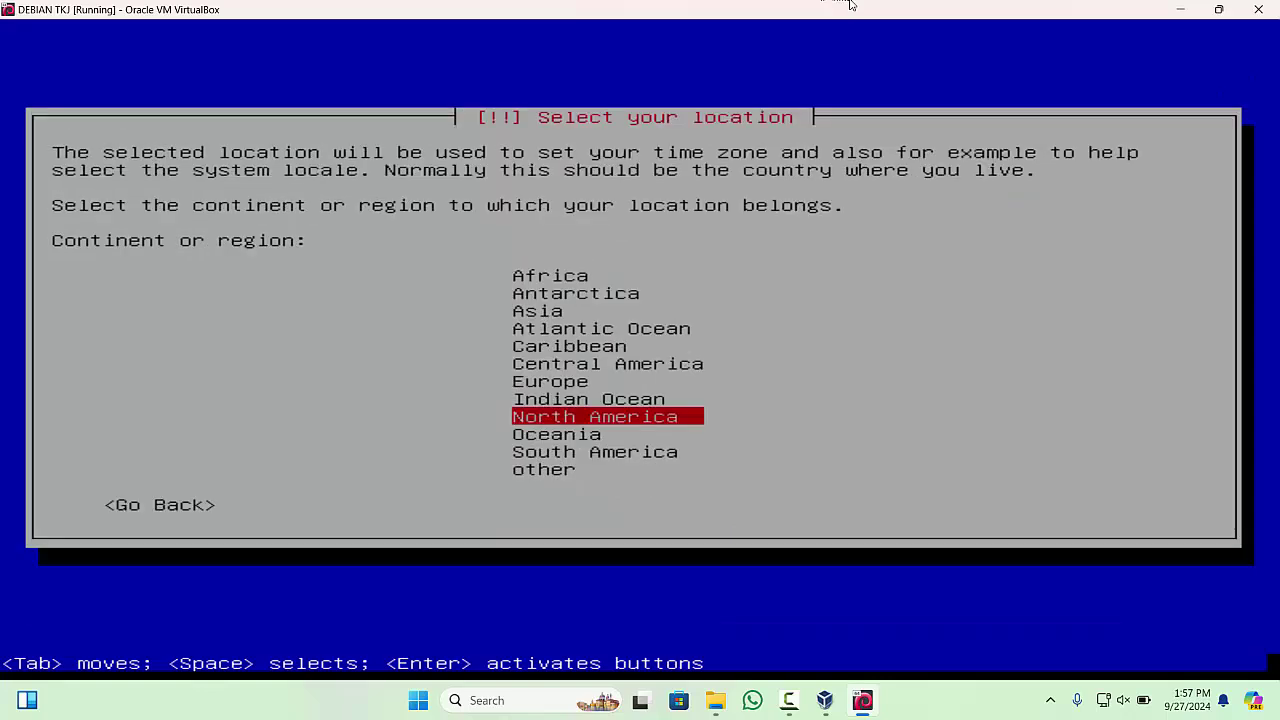
pyautogui.press('Up')
pyautogui.press('Up')
pyautogui.press('Up')
pyautogui.press('Up')
pyautogui.press('Up')
pyautogui.press('Up')
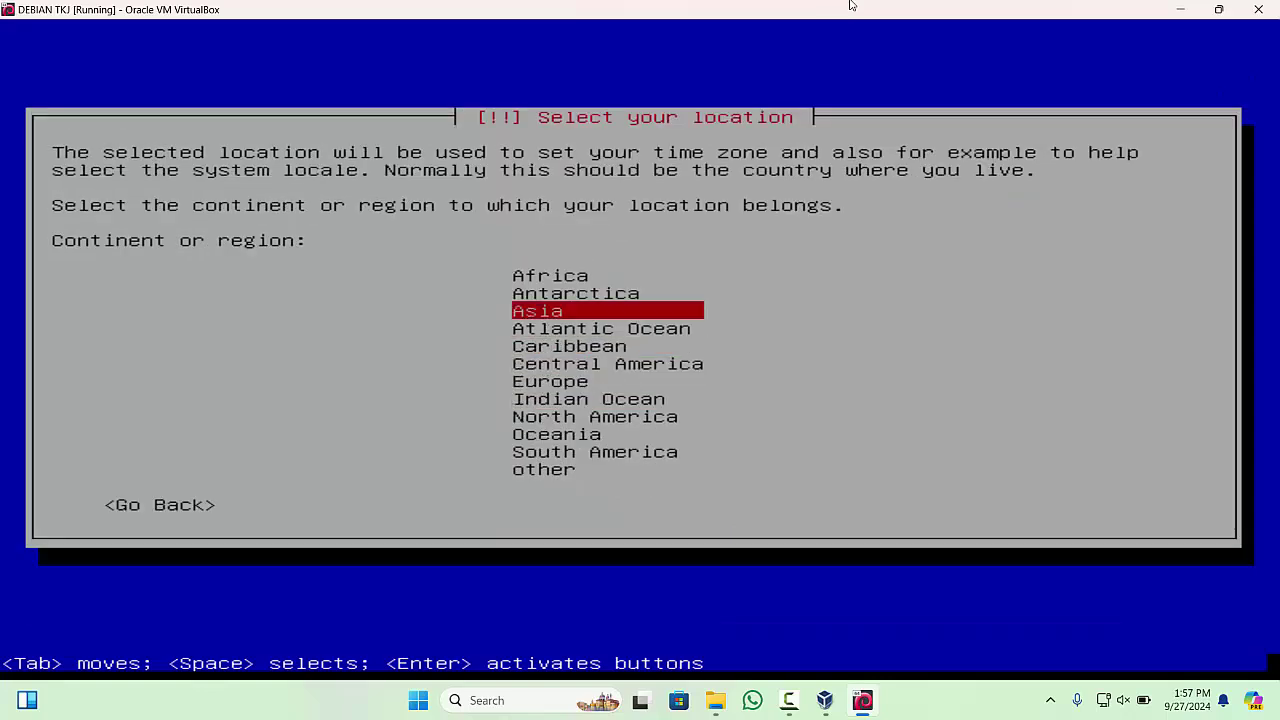
pyautogui.press('Return')
# - Pick Indonesia as the location, United States as the locale and the American English keymap
pyautogui.press('Down')
pyautogui.press('Down')
pyautogui.press('Down')
pyautogui.press('Down')
pyautogui.press('Down')
pyautogui.press('Down')
pyautogui.press('Down')
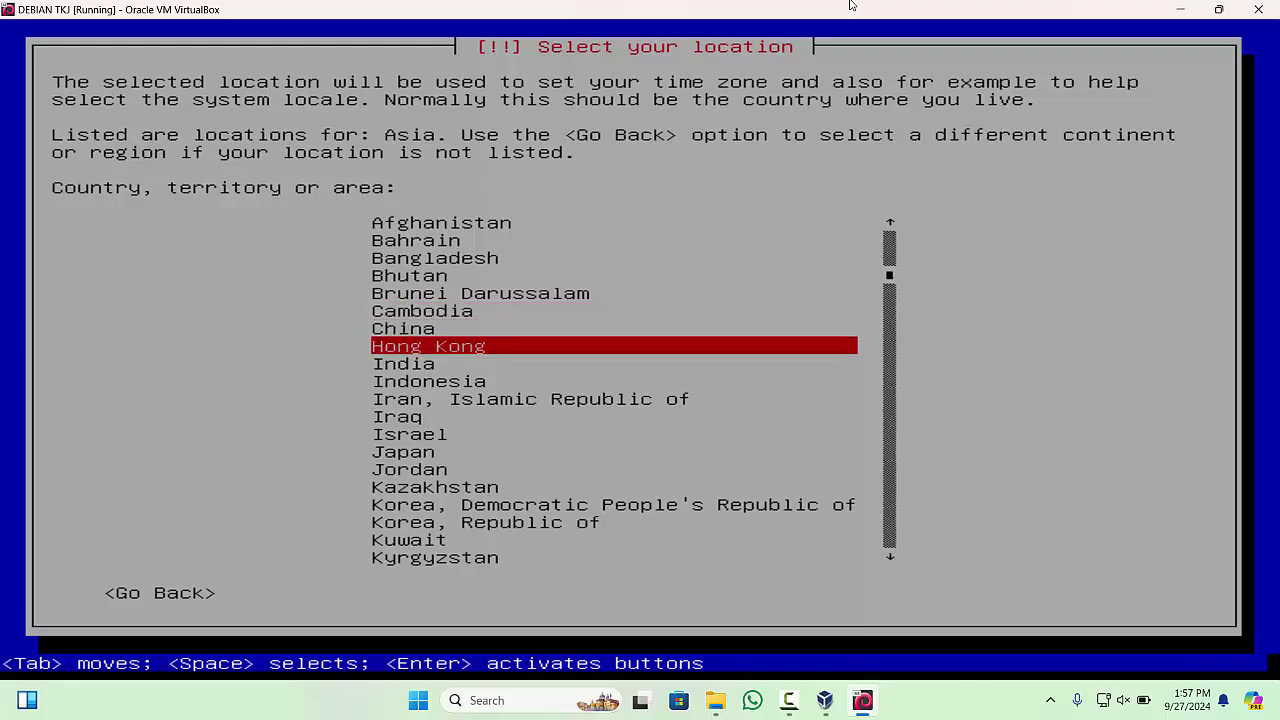
pyautogui.press('Down')
pyautogui.press('Down')
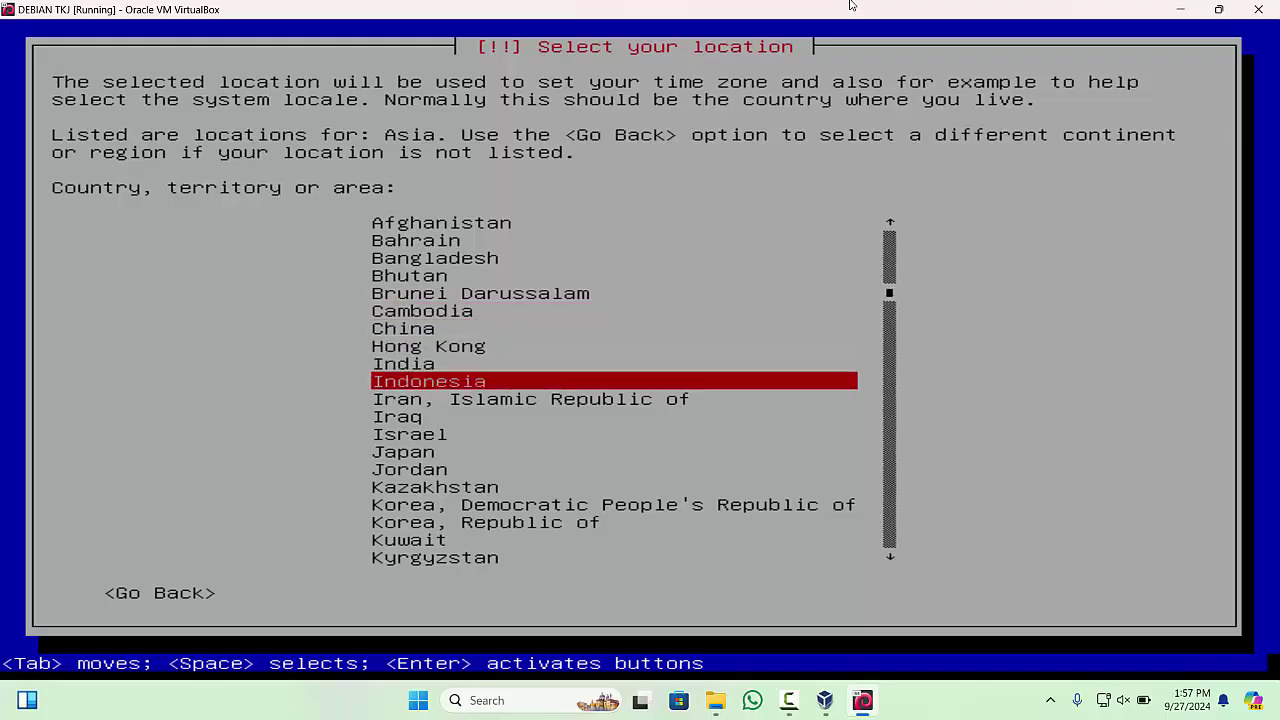
pyautogui.press('Return')
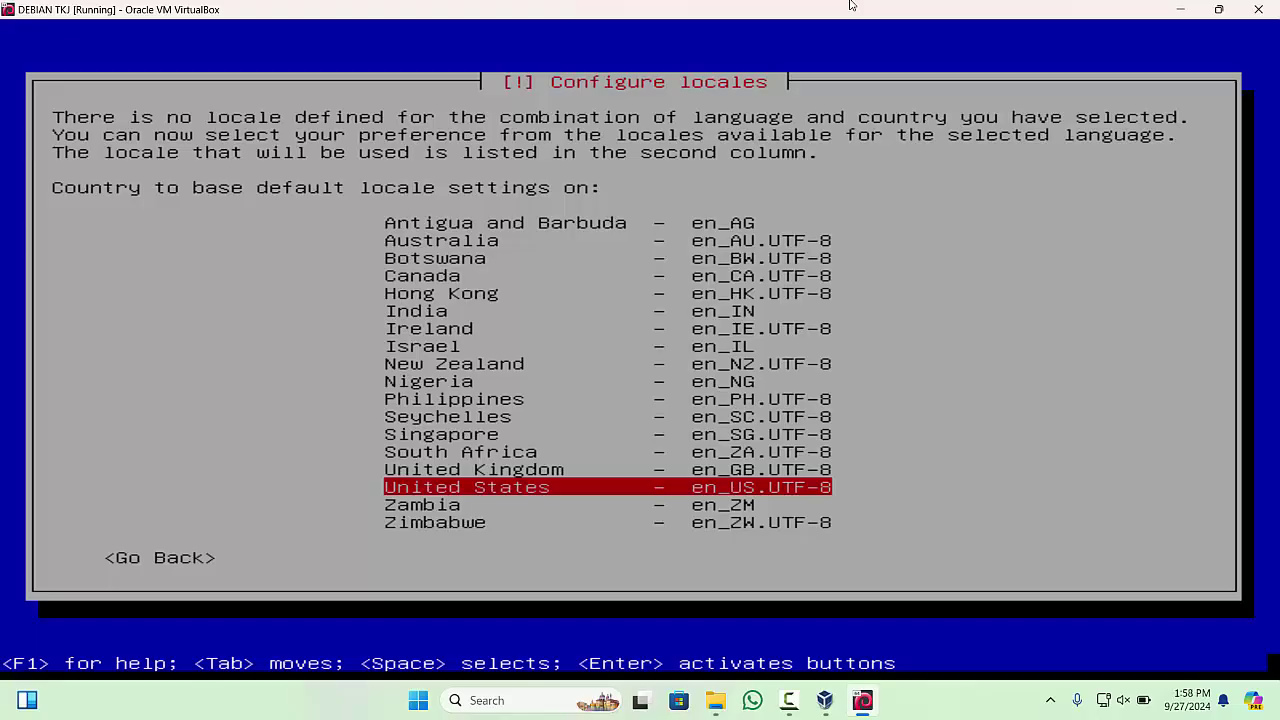
pyautogui.press('Return')
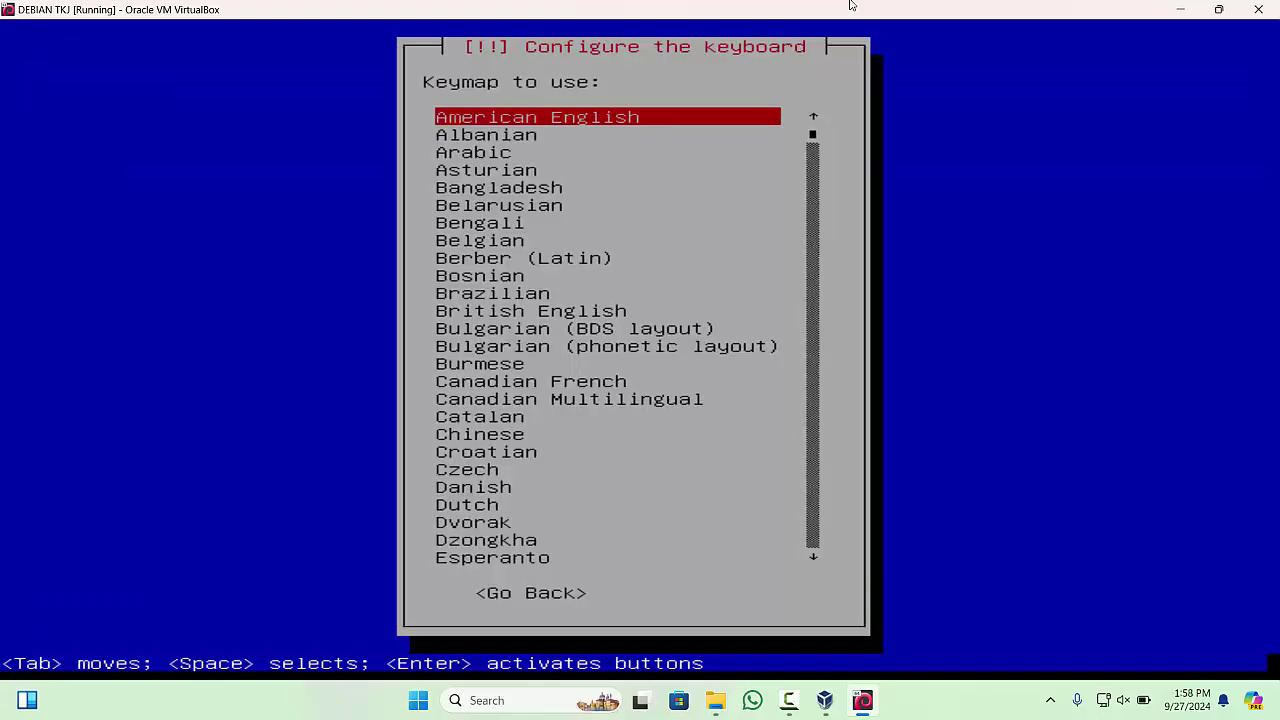
pyautogui.press('Return')
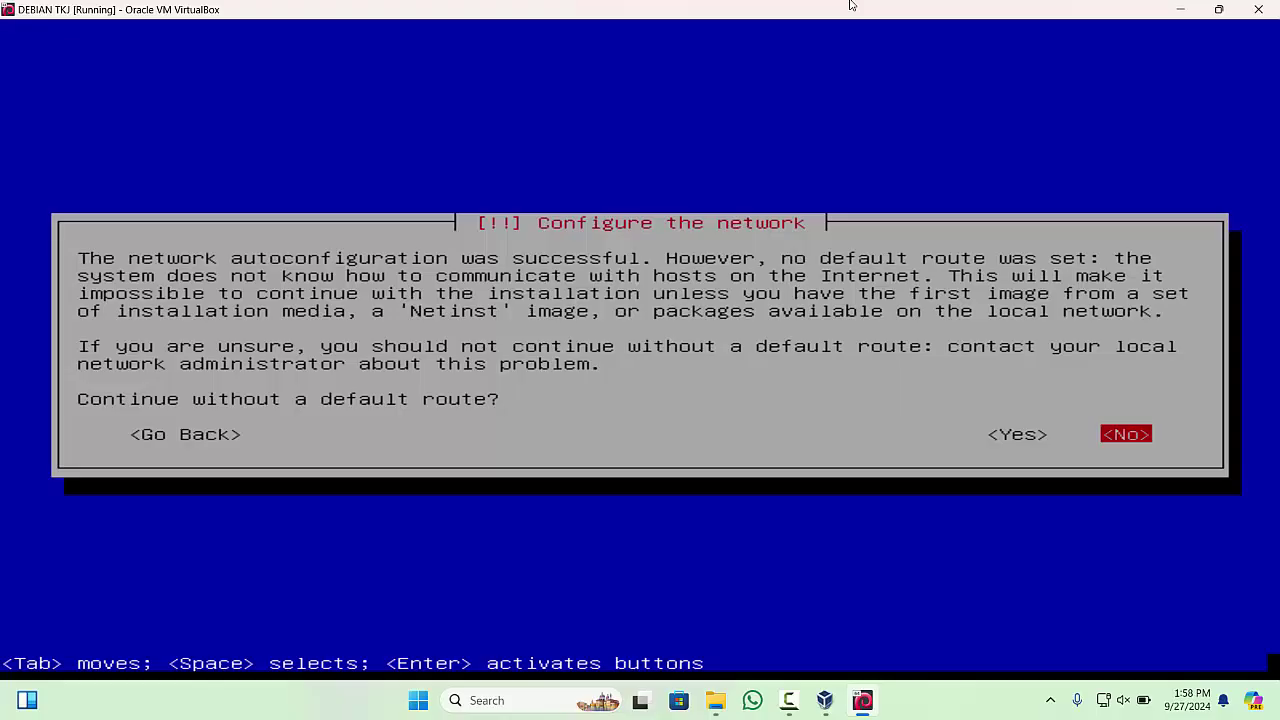
# - Skip network configuration after the default-route prompt and keep 'debian' as the hostname
pyautogui.press('Return')
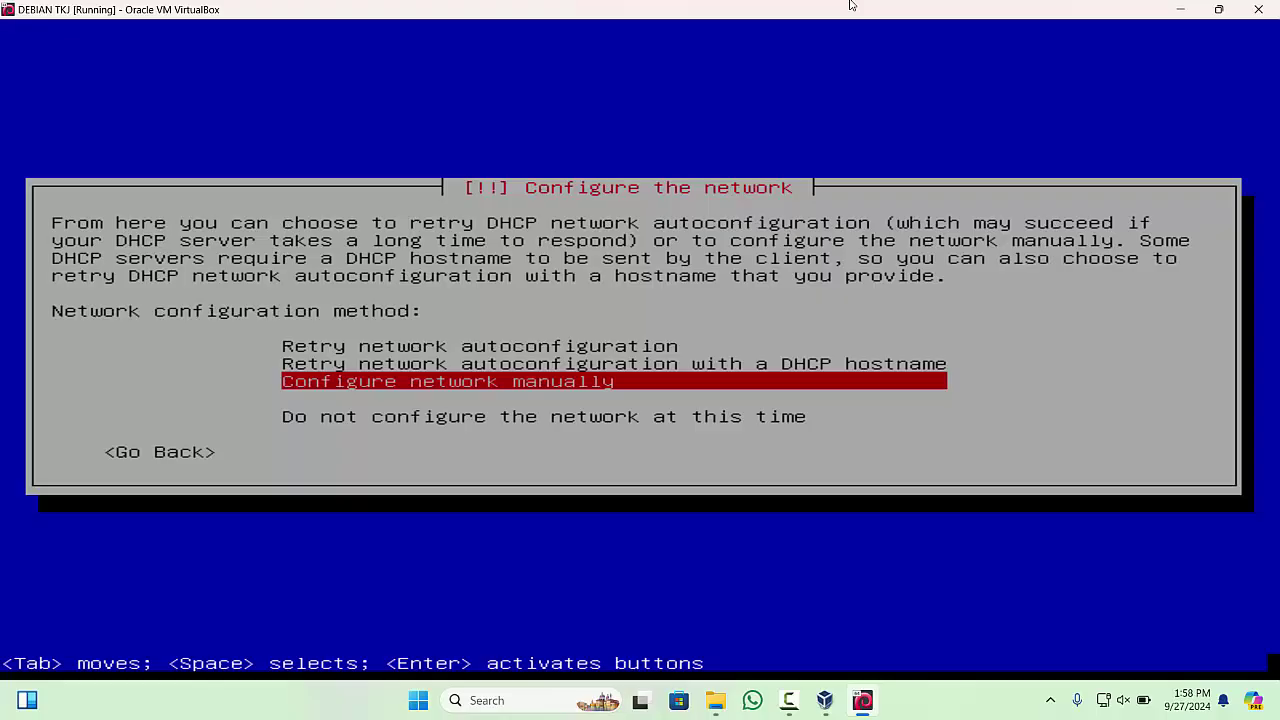
pyautogui.press('Down')
pyautogui.press('Down')
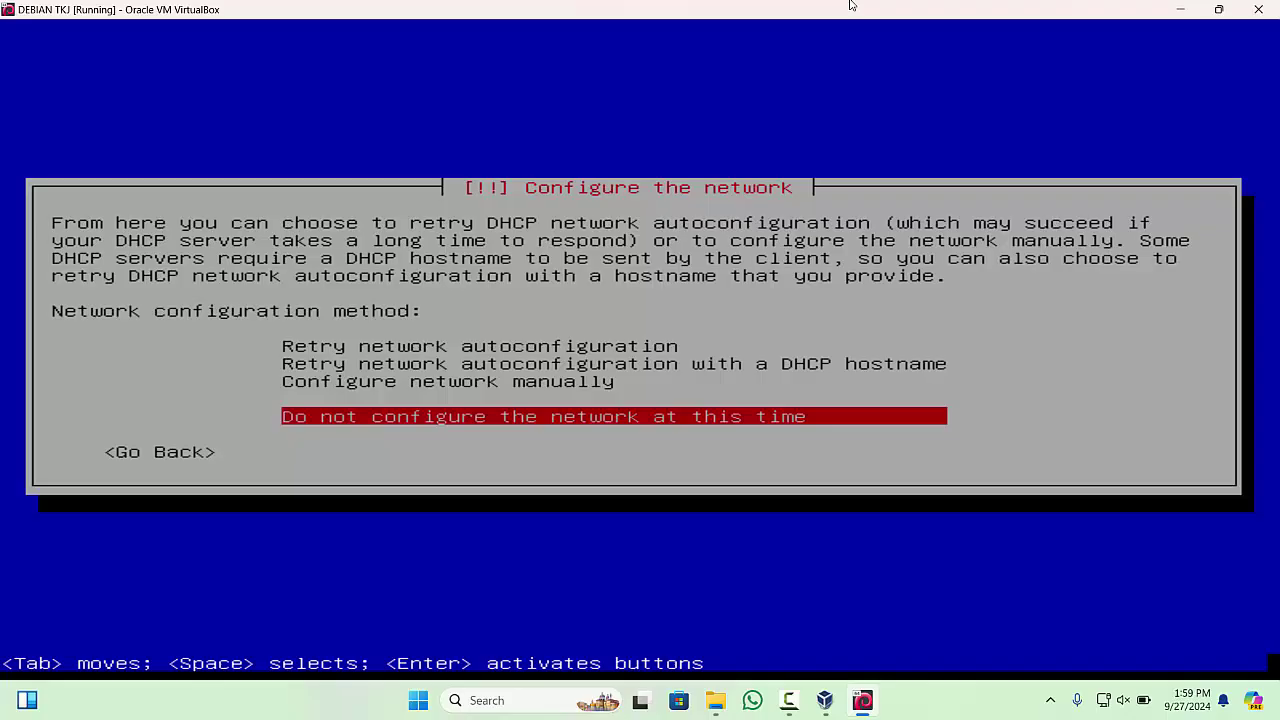
pyautogui.press('Return')
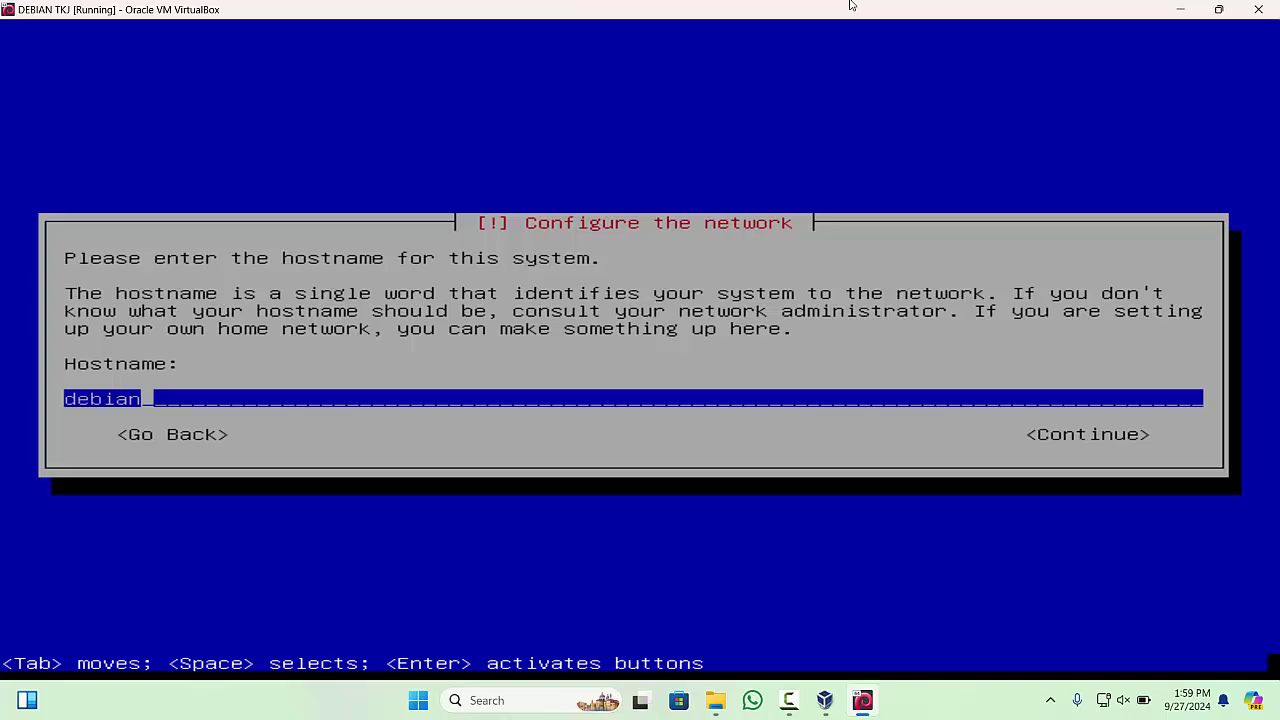
pyautogui.press('Return')
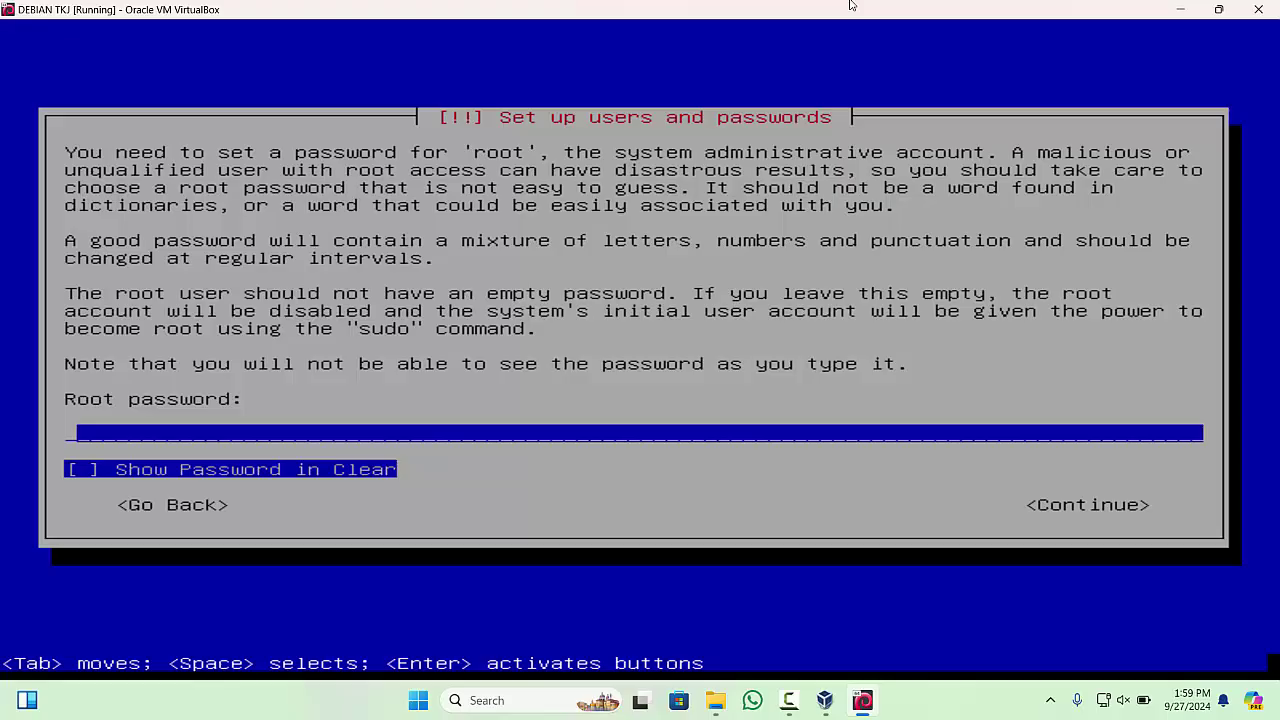
# - Enter the root password, check it with Show Password in Clear, then re-enter it to confirm
pyautogui.write('admin')
pyautogui.press('Tab')
pyautogui.press('space')
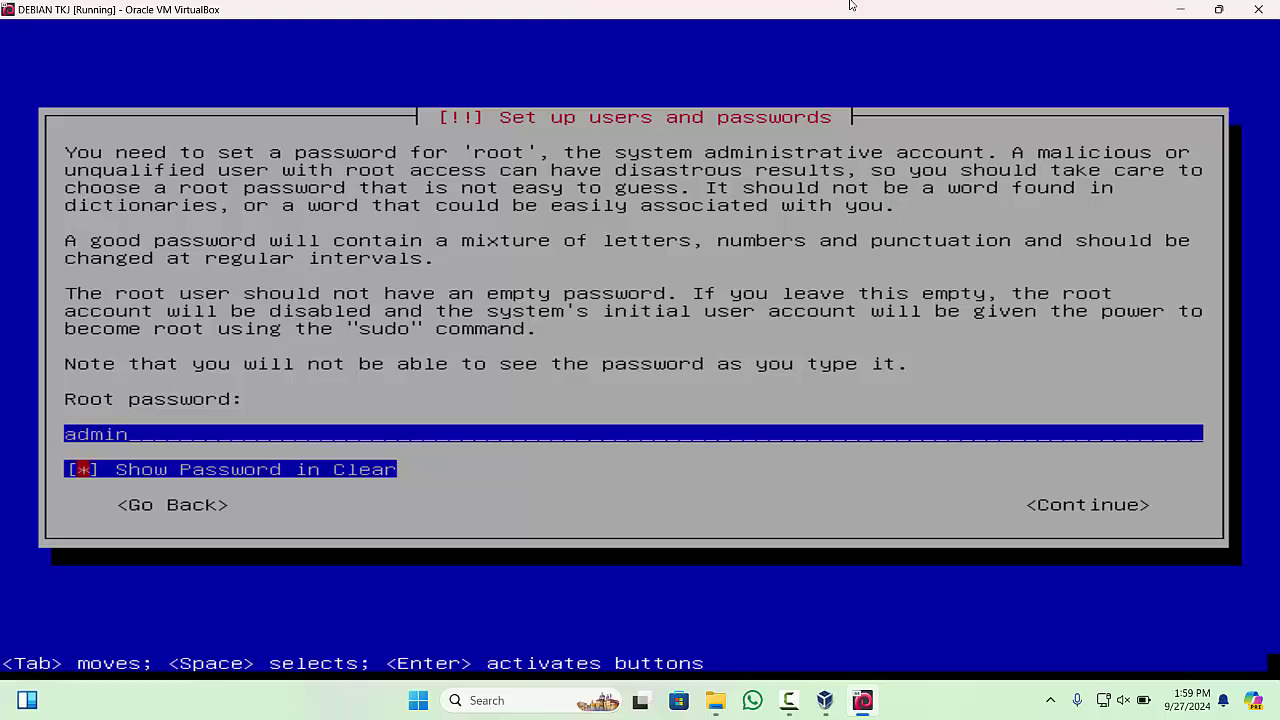
pyautogui.press('space')
pyautogui.press('space')
pyautogui.press('space')
pyautogui.press('space')
pyautogui.press('space')
pyautogui.press('space')
pyautogui.press('Tab')
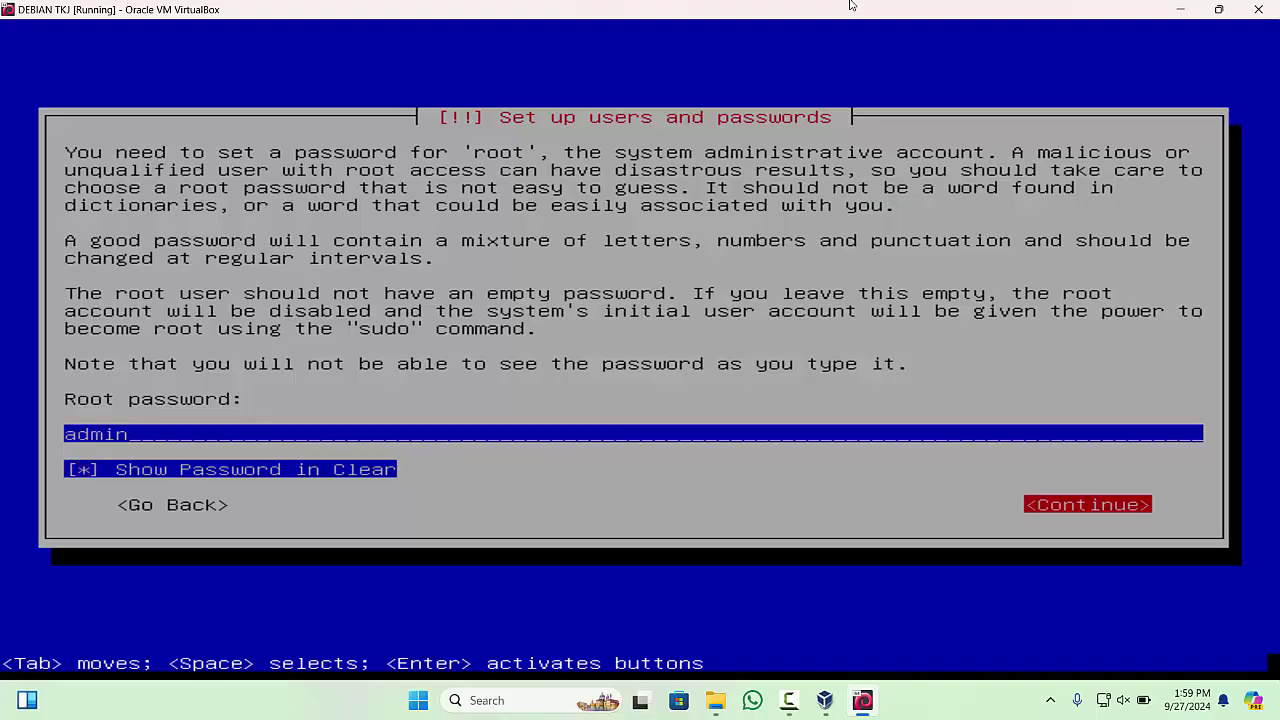
pyautogui.press('Return')
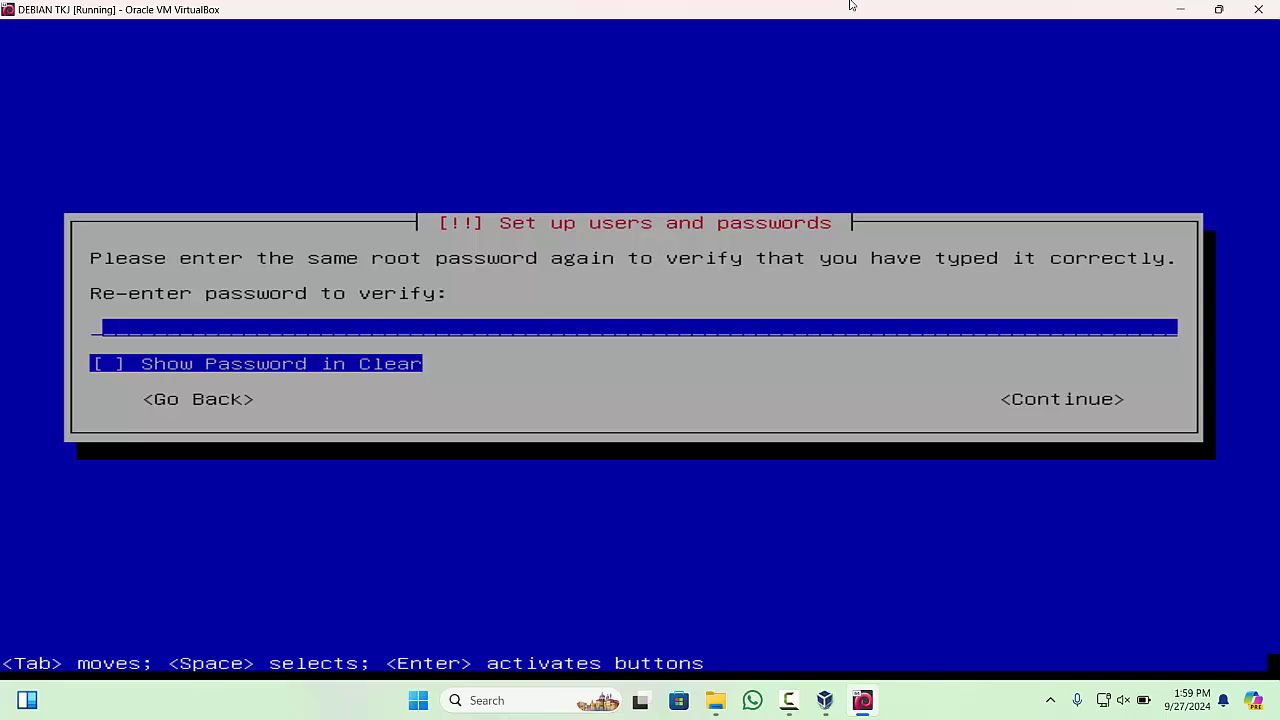
pyautogui.write('admin')
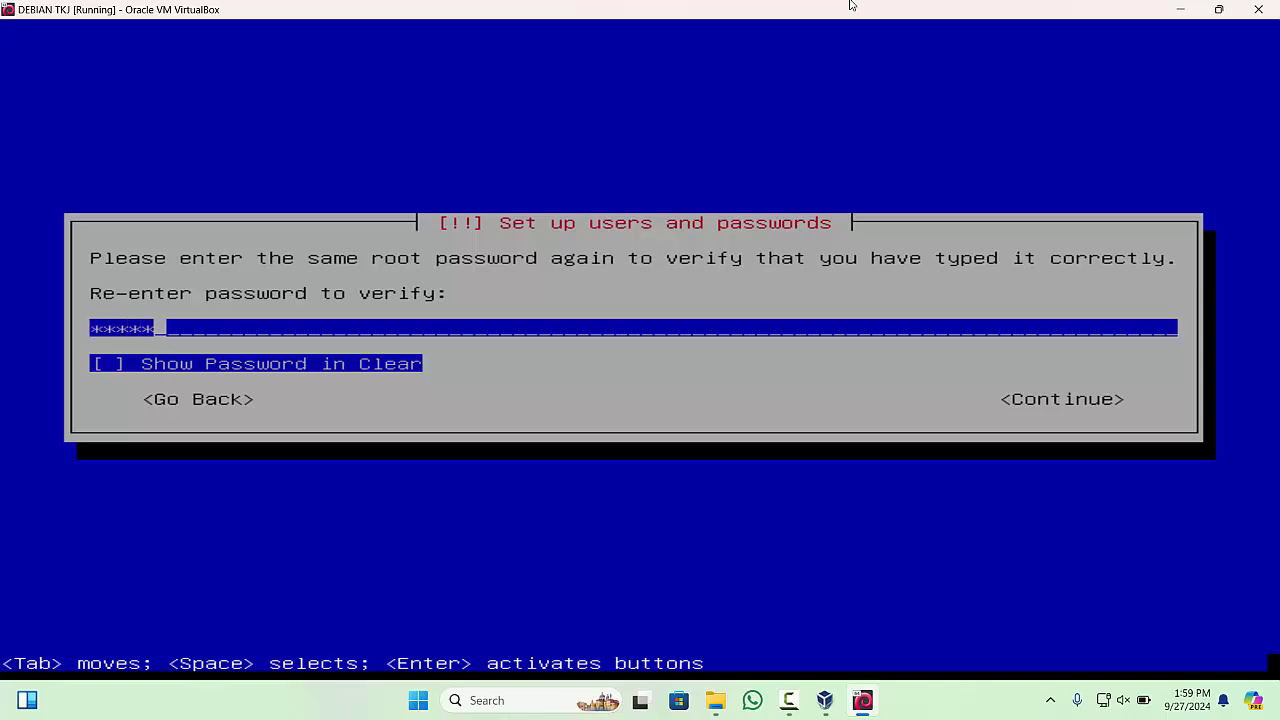
pyautogui.press('Tab')
pyautogui.press('Tab')
pyautogui.press('Return')
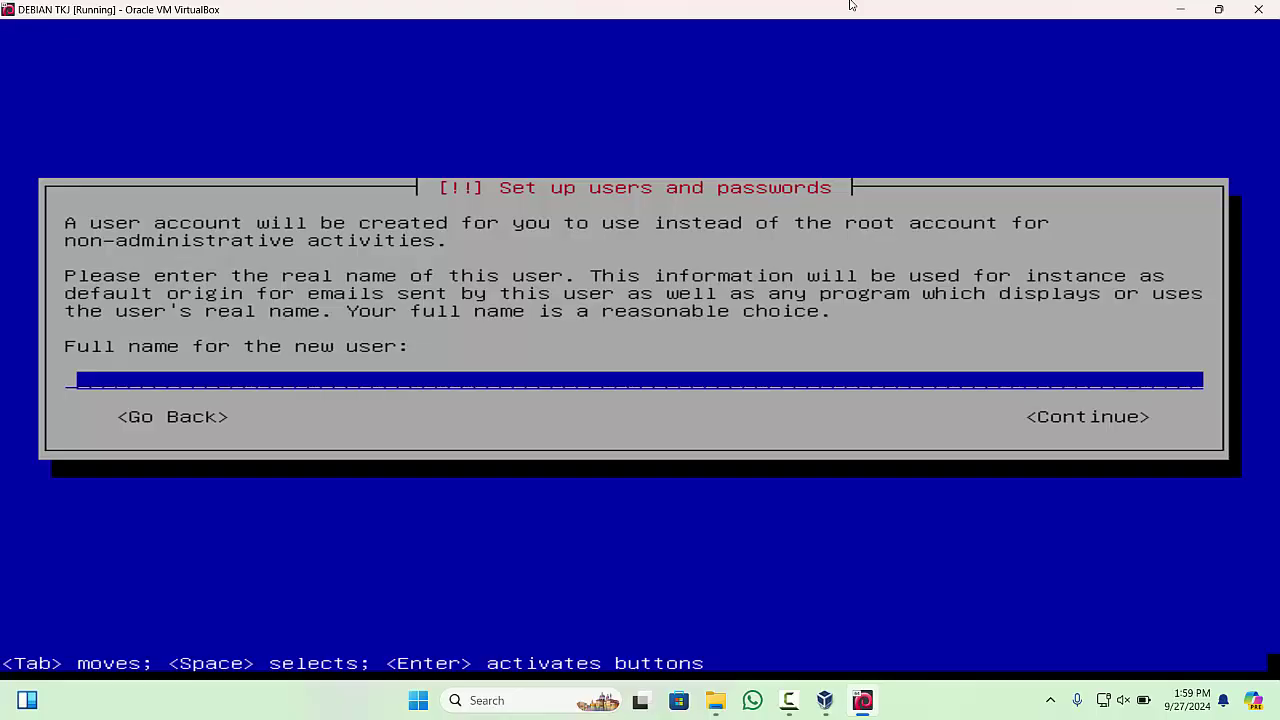
# - Enter the new user's full name and keep the suggested username
pyautogui.write('zulkarnain')
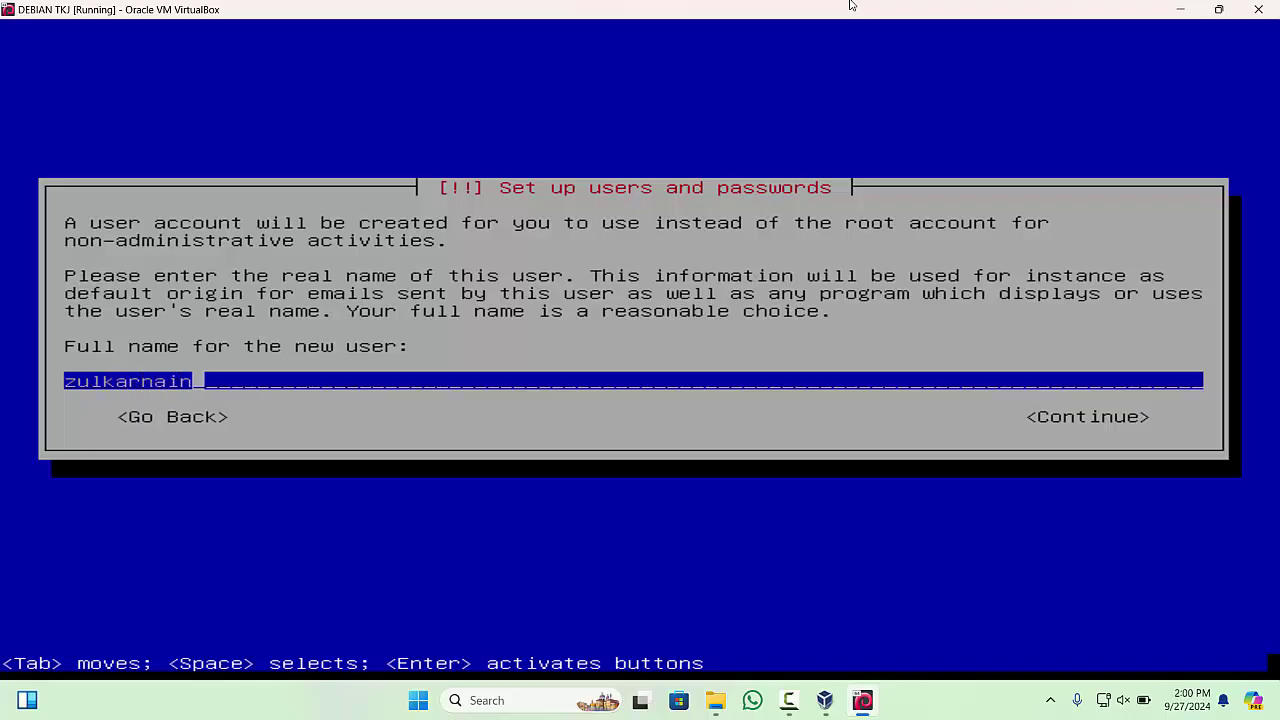
pyautogui.press('Tab')
pyautogui.press('Return')
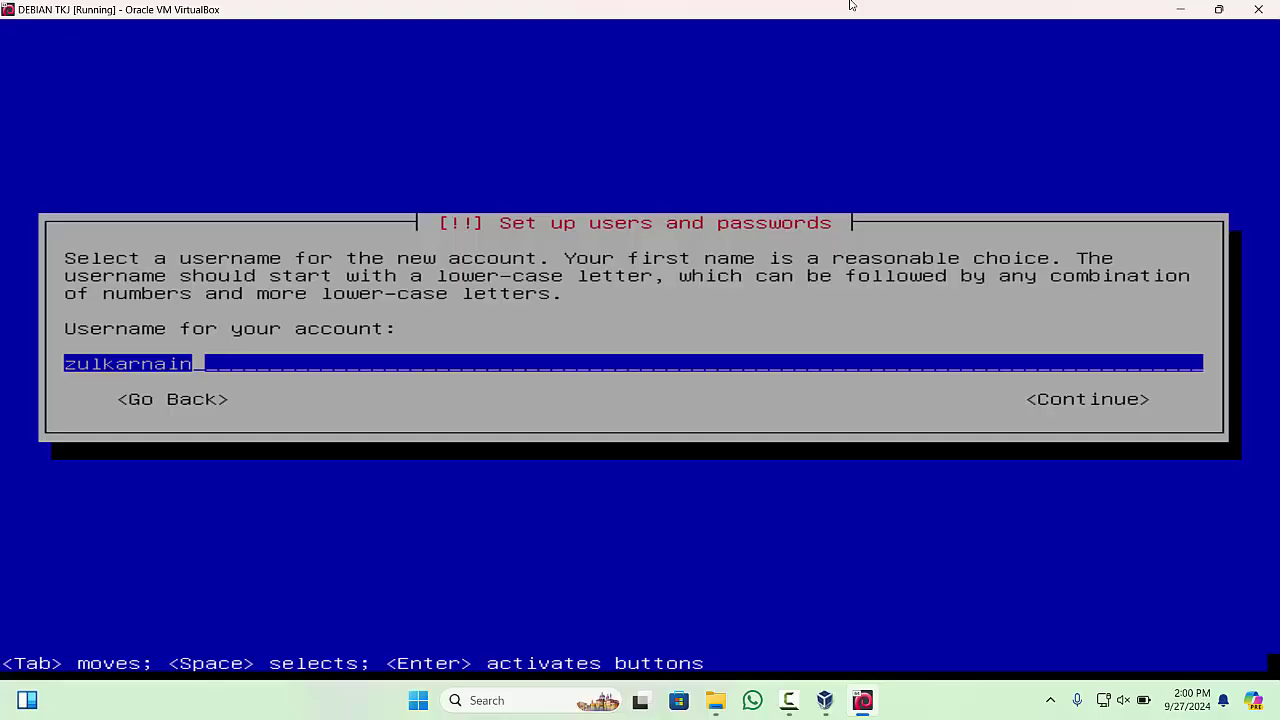
pyautogui.press('Tab')
pyautogui.press('Return')
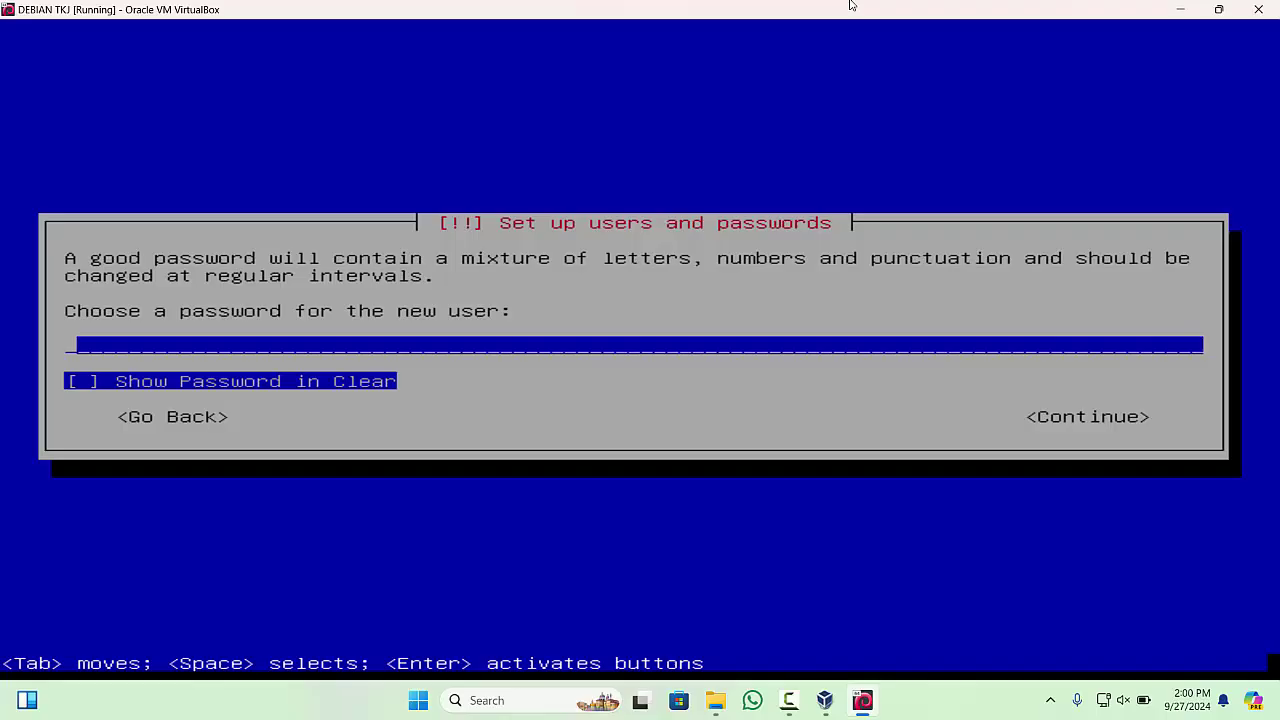
# - Type the user's password and retype it, checking it in plain text, to confirm
pyautogui.write('*****')
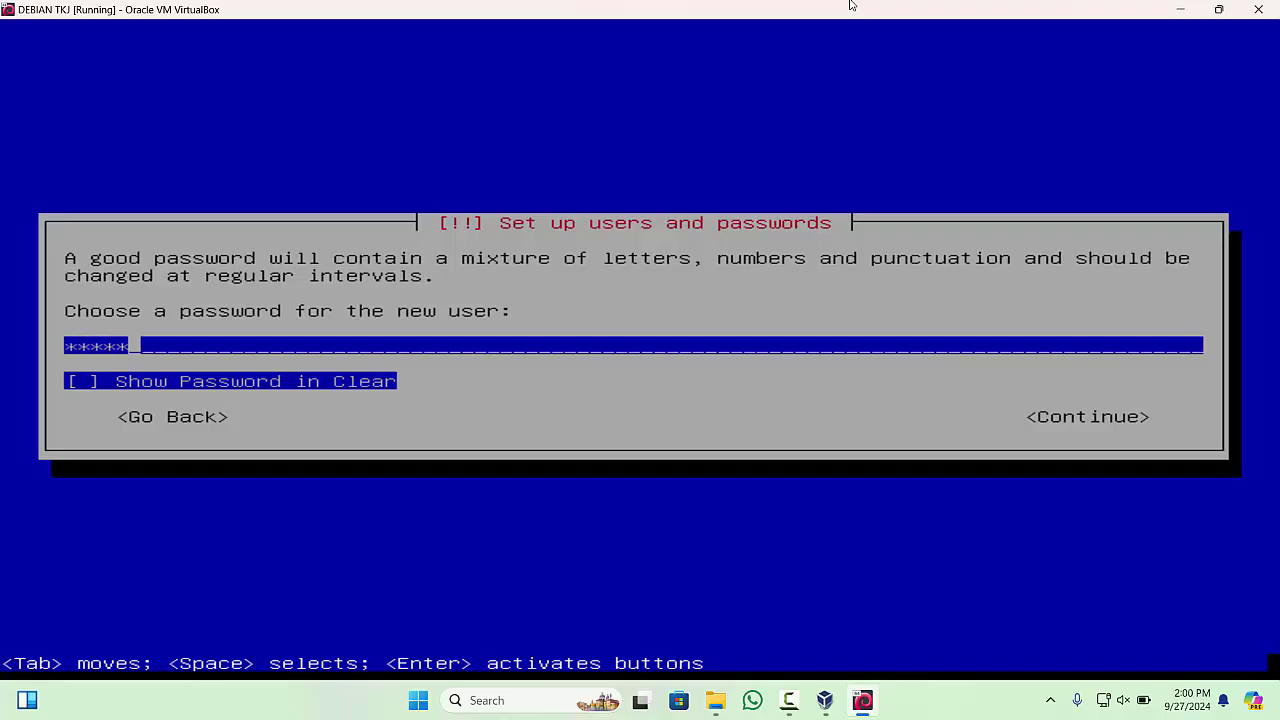
pyautogui.press('Tab')
pyautogui.press('Tab')
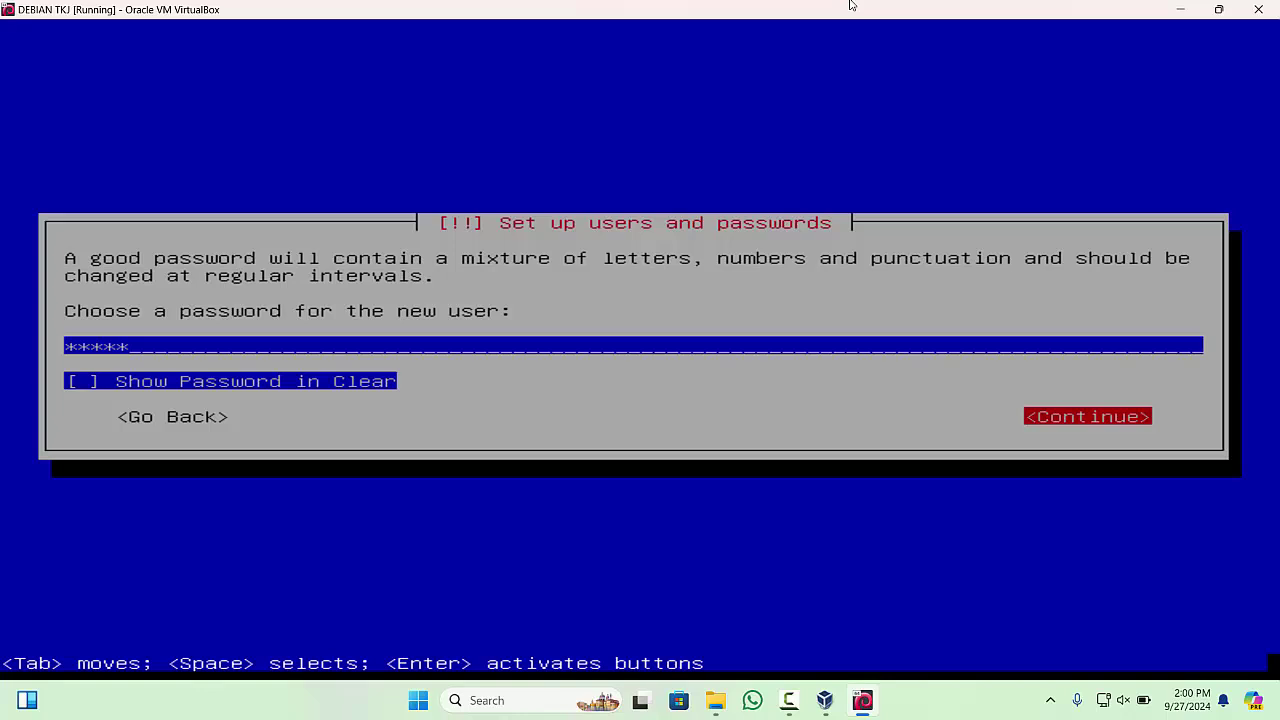
pyautogui.press('Return')
pyautogui.write('*****')
pyautogui.press('Tab')
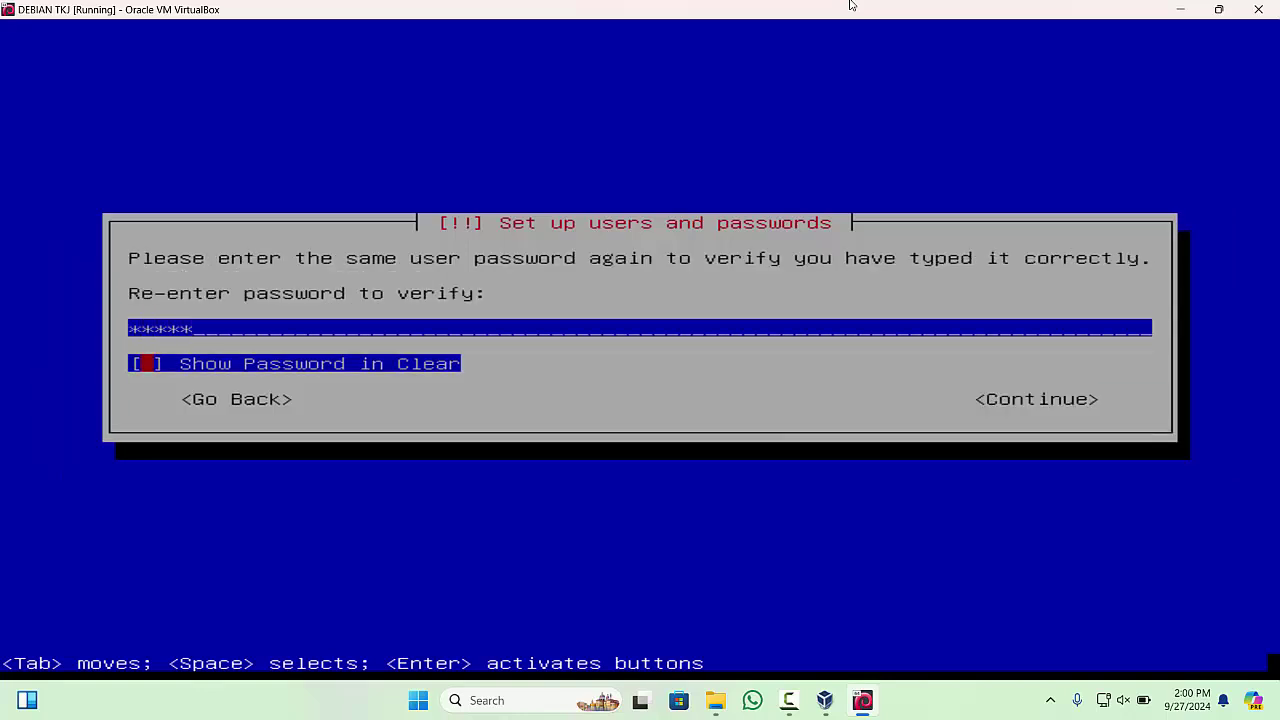
pyautogui.press('space')
pyautogui.press('space')
pyautogui.press('Tab')
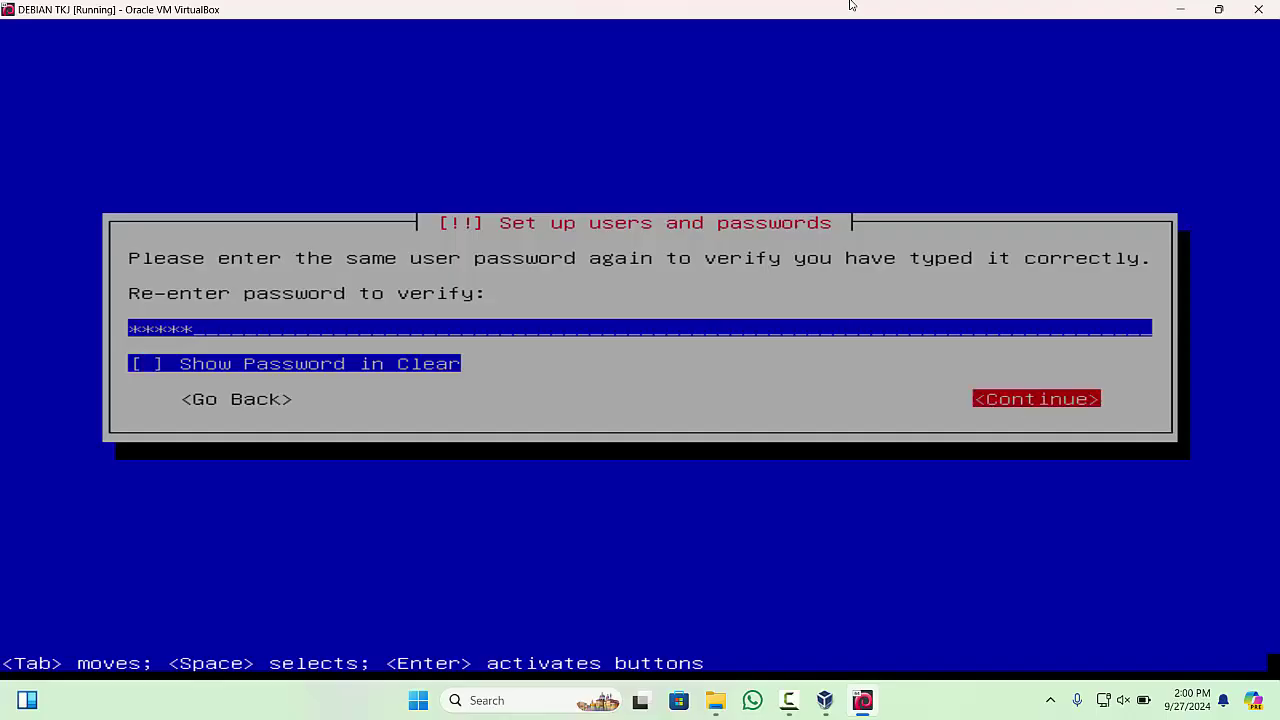
pyautogui.press('Return')
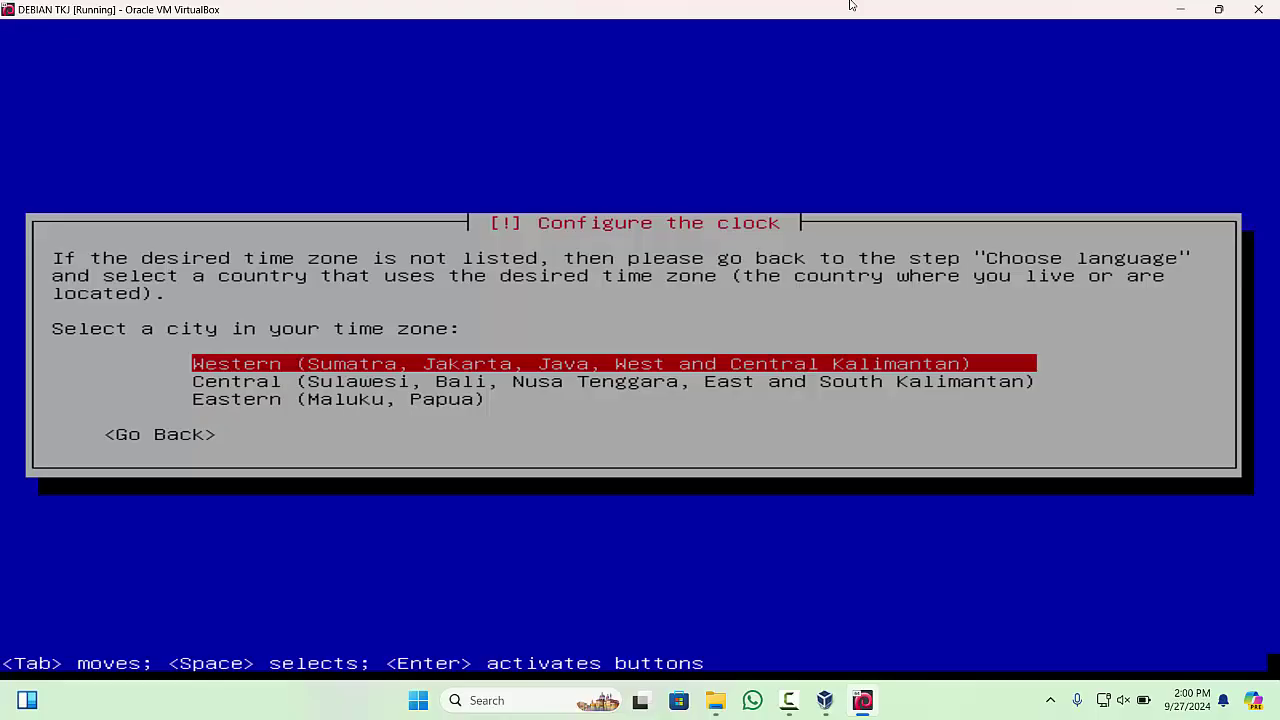
# - Choose the Western (Sumatra, Jakarta, Java, West and Central Kalimantan) time zone
pyautogui.press('Return')
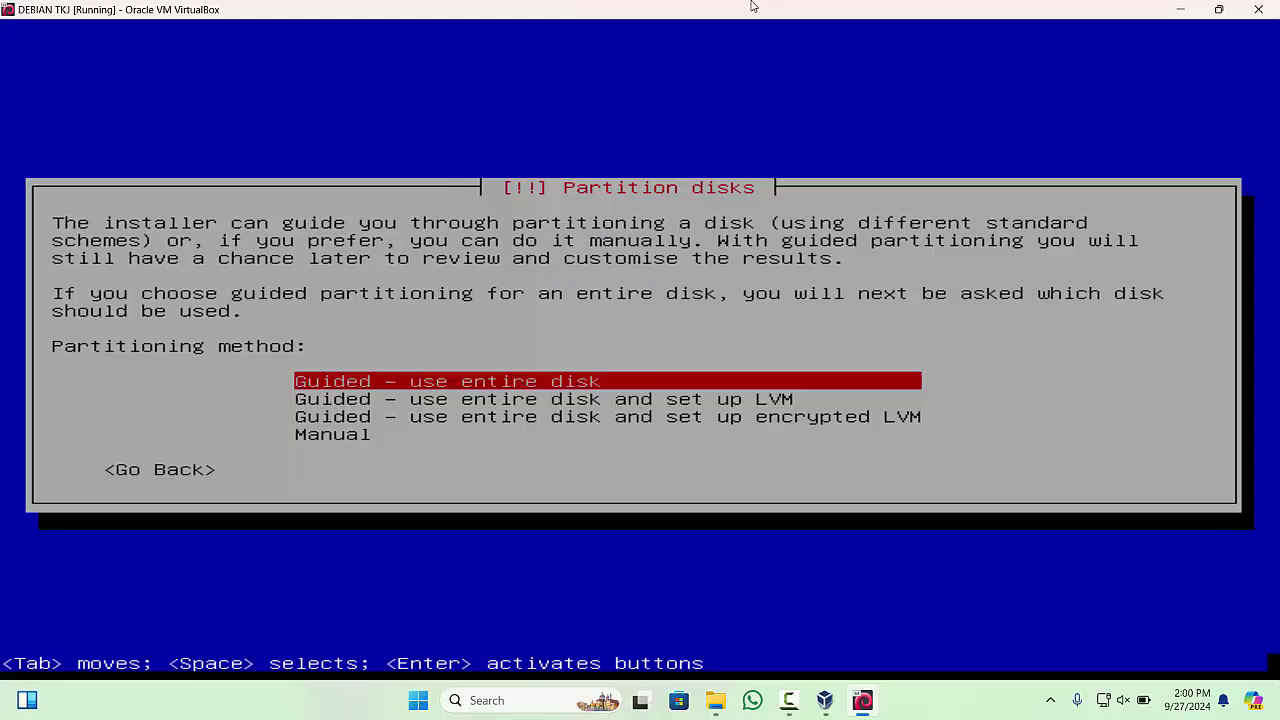
# - Guided-partition the whole 21.5 GB VBOX HARDDISK with all files in one partition, writing changes
pyautogui.press('Return')
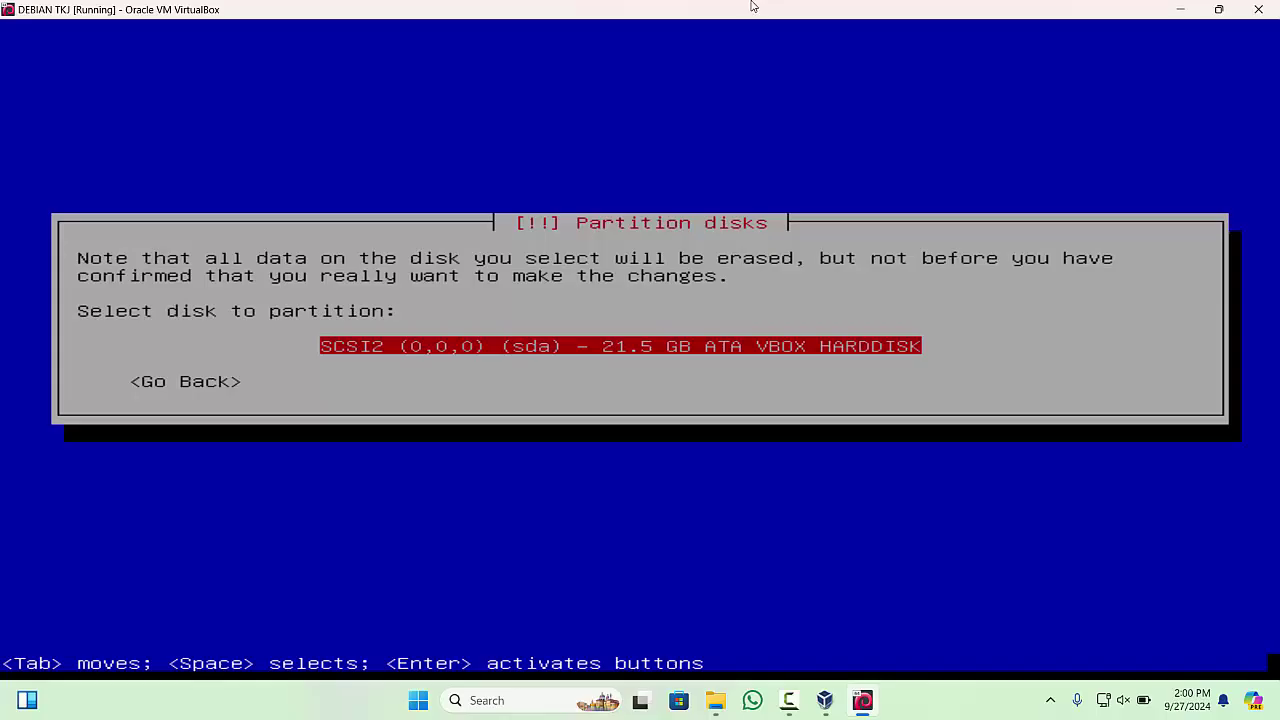
pyautogui.press('Return')
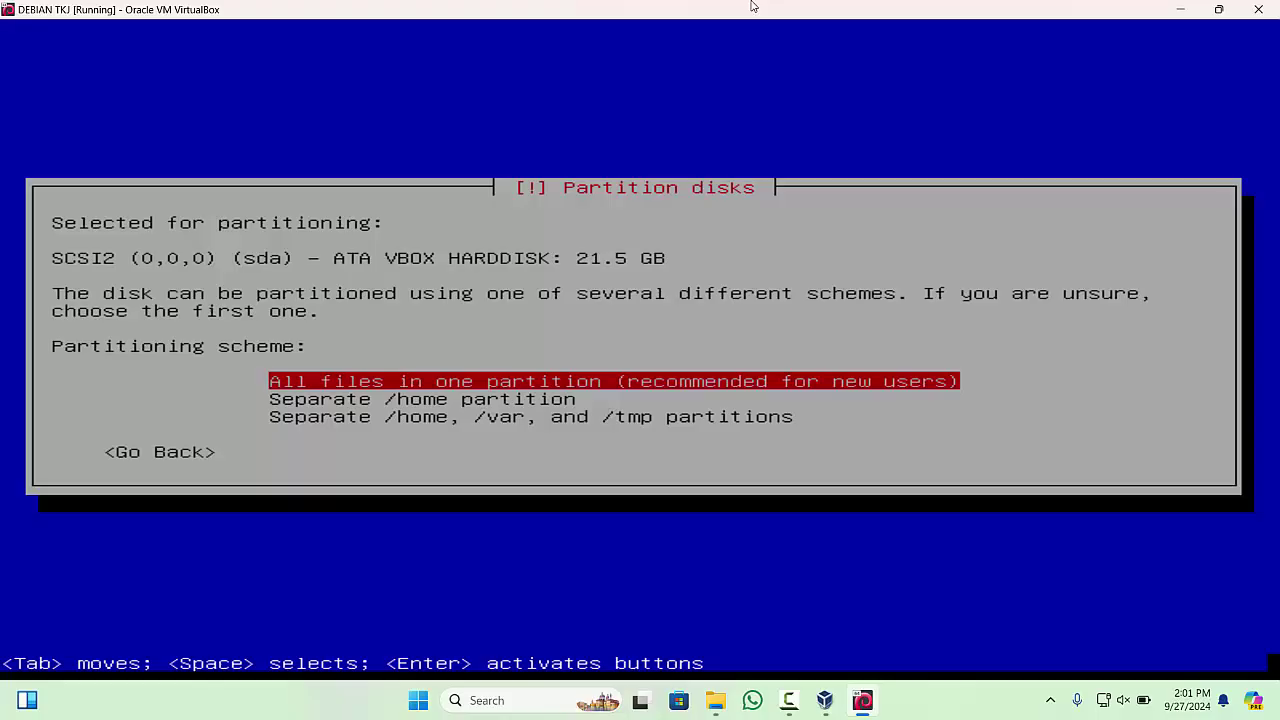
pyautogui.press('Down')
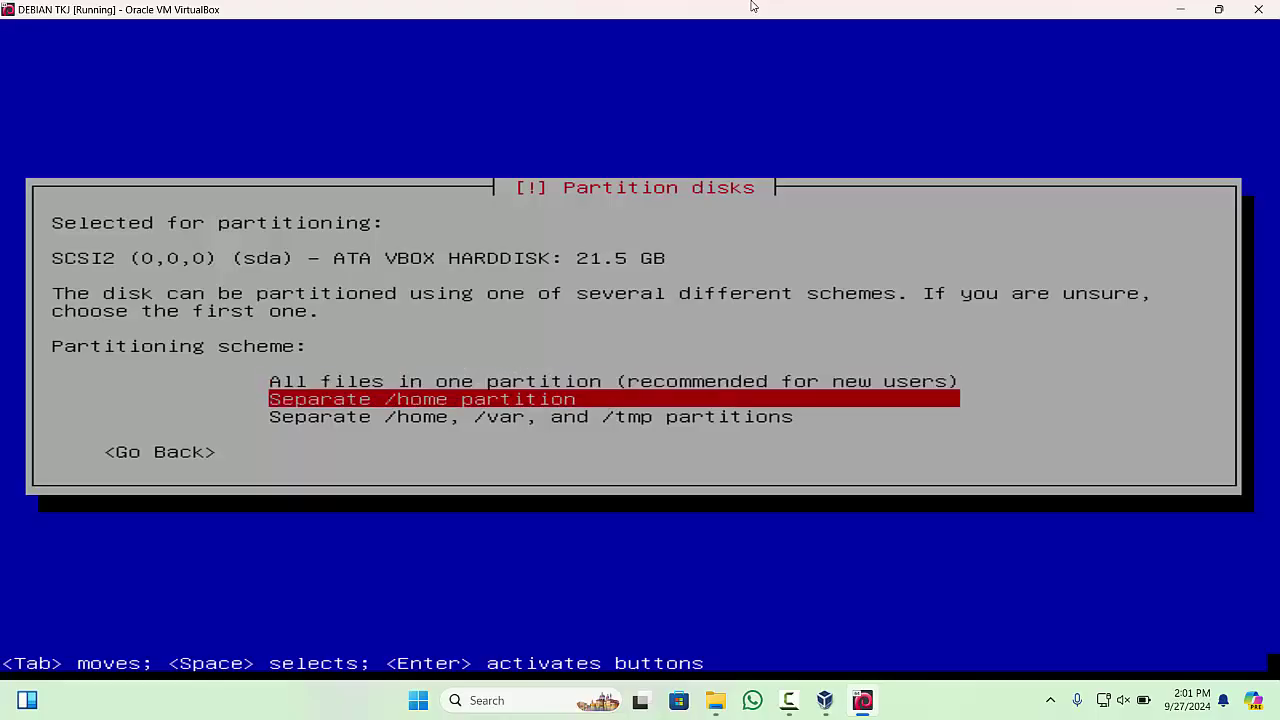
pyautogui.press('Up')
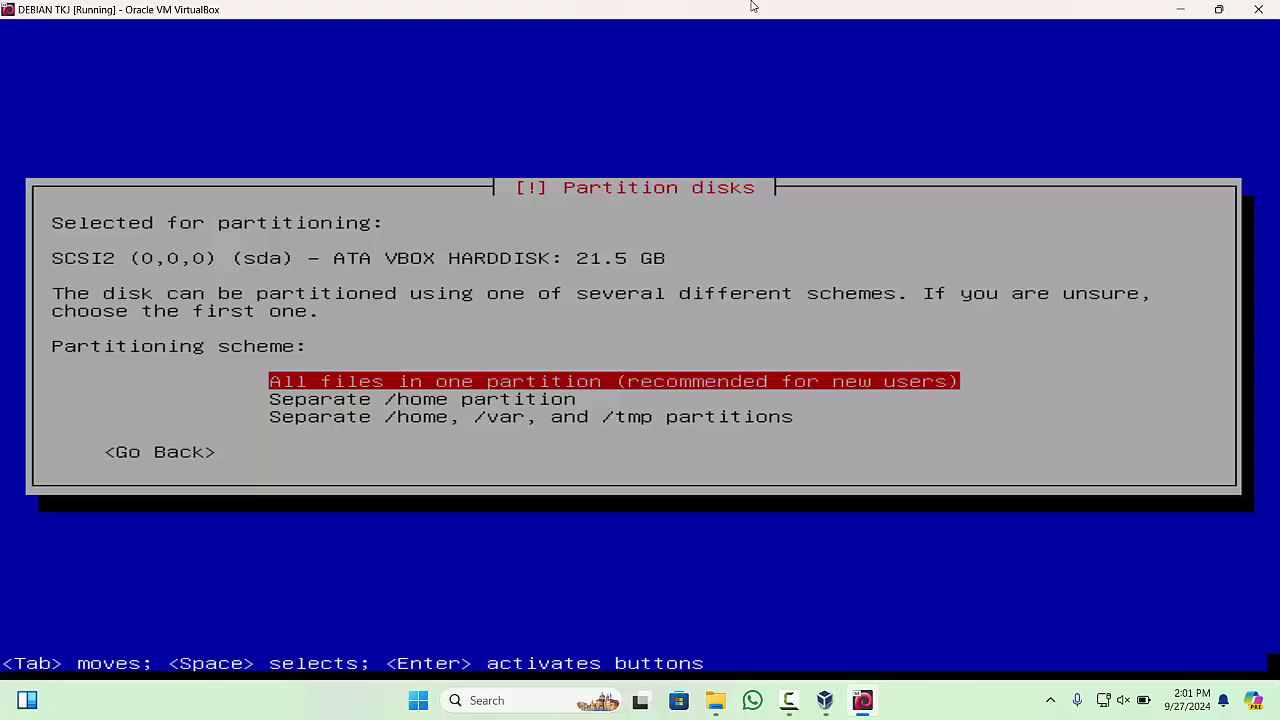
pyautogui.press('Return')
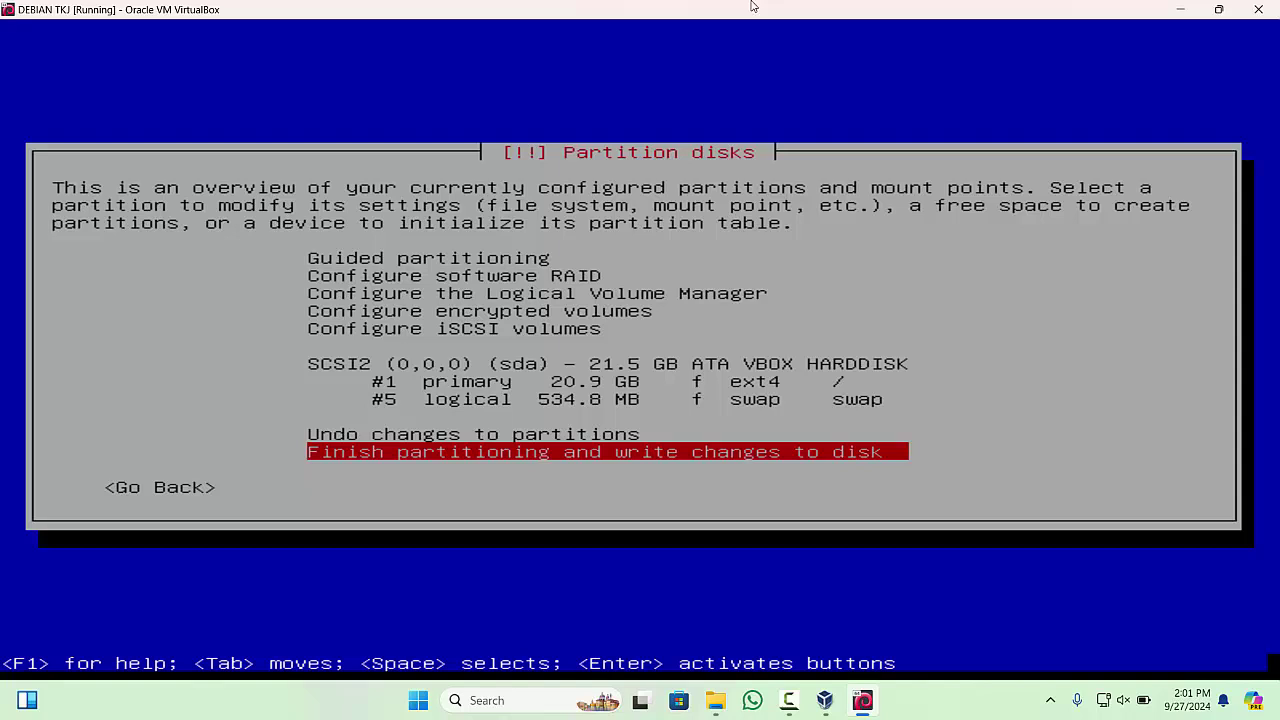
pyautogui.press('Return')
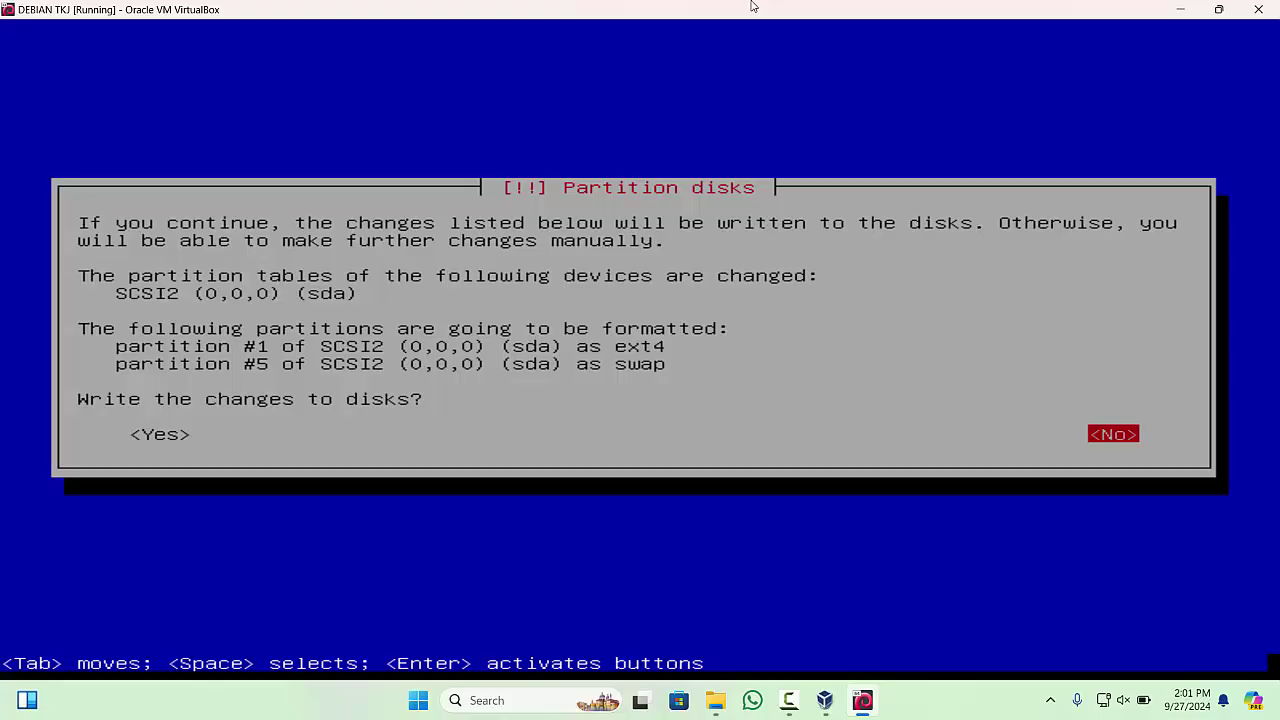
pyautogui.press('Left')
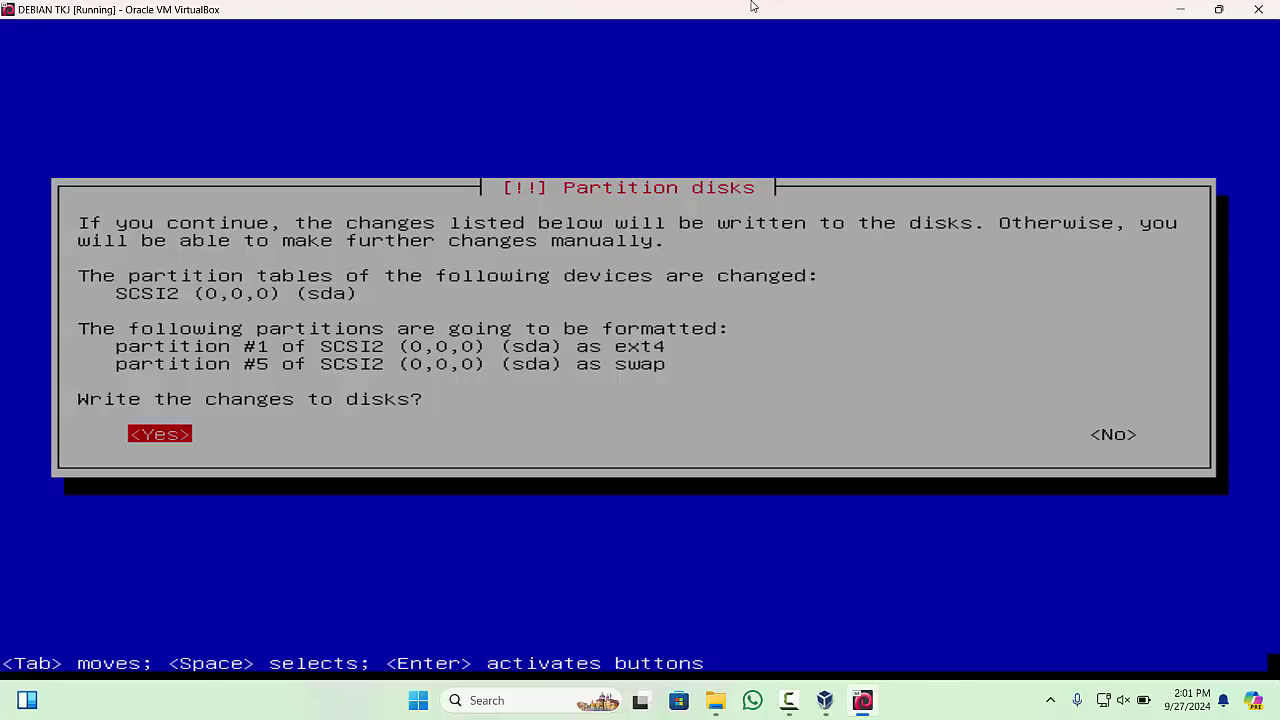
pyautogui.press('Return')
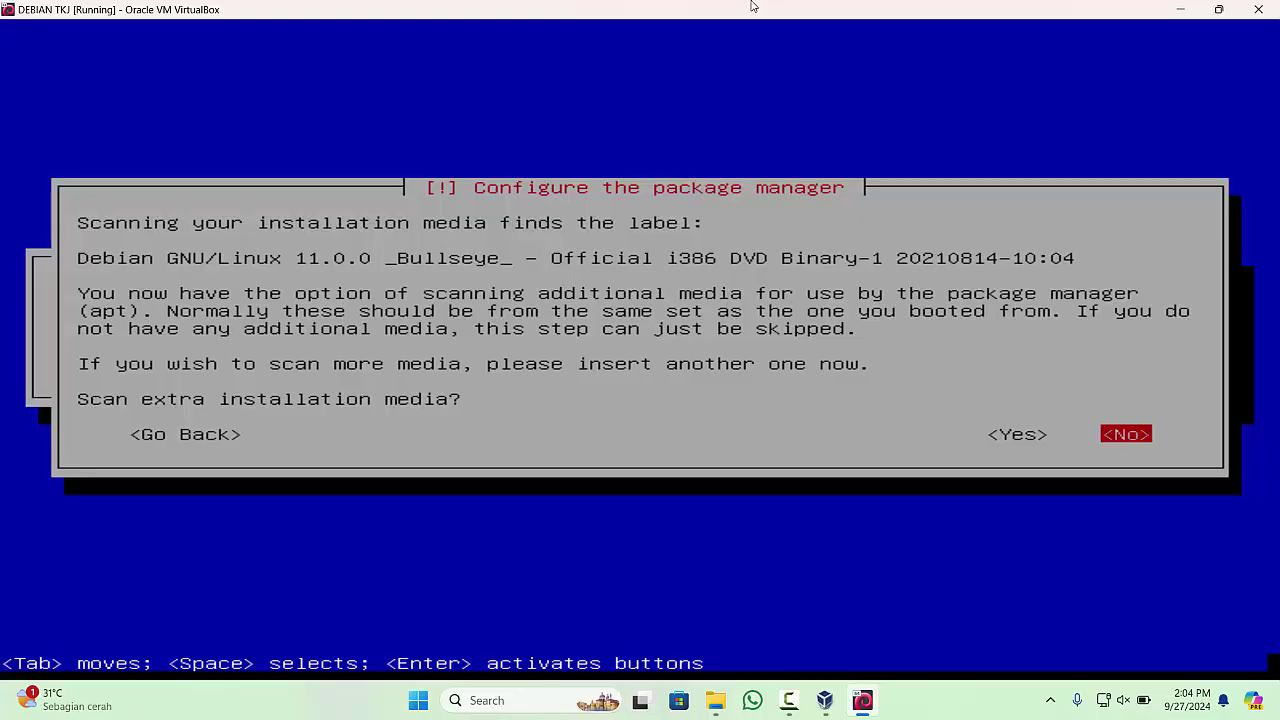
# - Decline scanning extra media, using a network mirror, and the popularity-contest survey
pyautogui.press('Return')
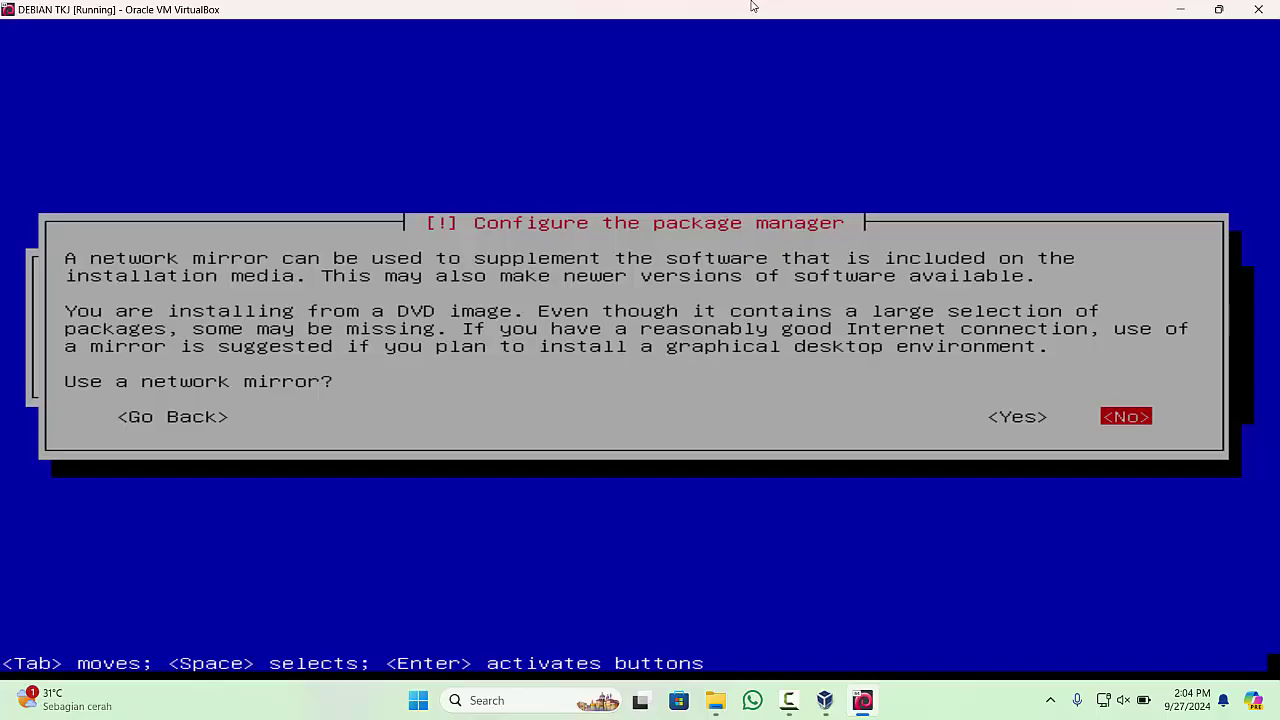
pyautogui.press('Return')
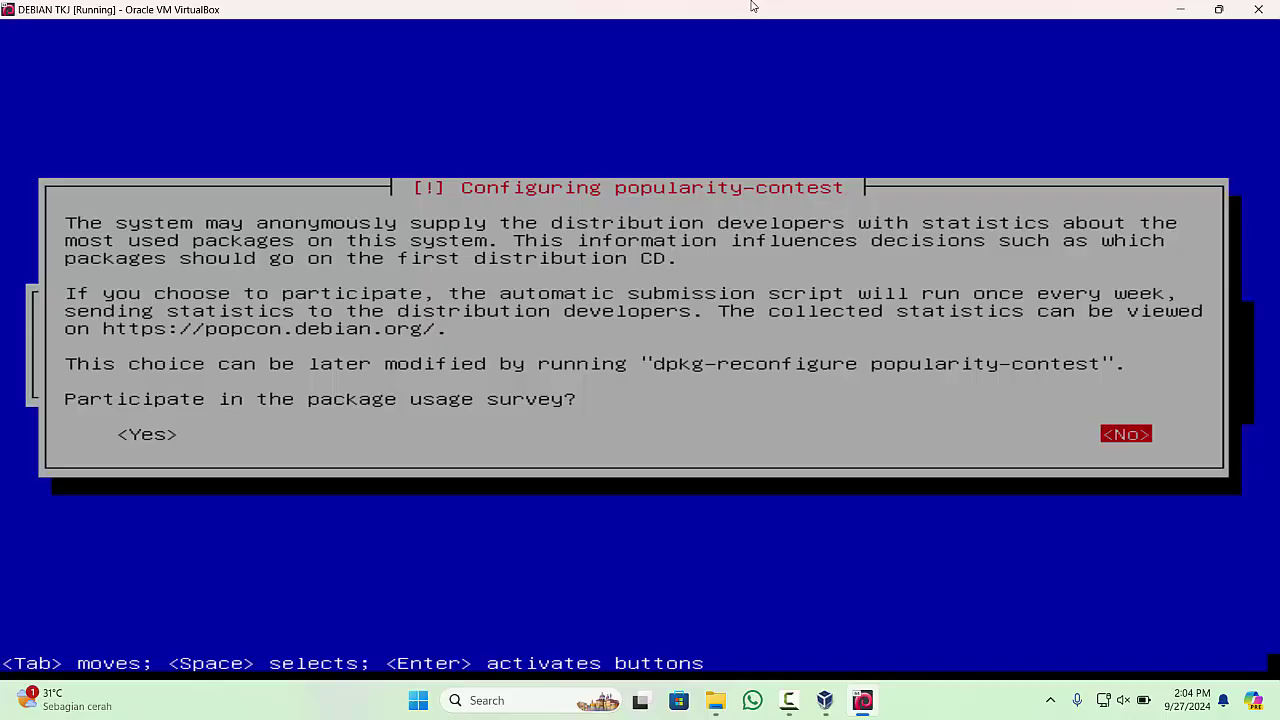
pyautogui.press('Return')
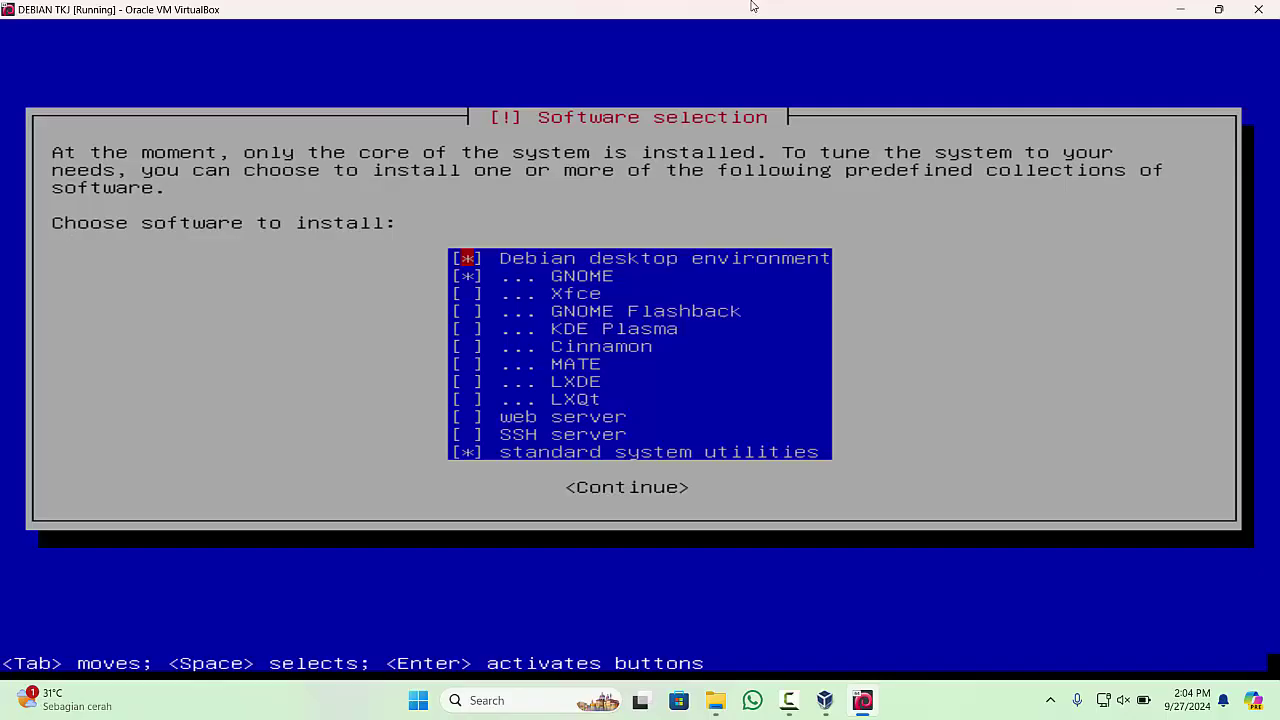
# - Deselect Debian desktop environment and GNOME, leaving standard system utilities, and start installing
pyautogui.press('Down')
pyautogui.press('Up')
pyautogui.press('Down')
pyautogui.press('Up')
pyautogui.press('Down')
pyautogui.press('Up')
pyautogui.press('space')
pyautogui.press('Down')
pyautogui.press('space')
pyautogui.press('Down')
pyautogui.press('Down')
pyautogui.press('Down')
pyautogui.press('Down')
pyautogui.press('Down')
pyautogui.press('Down')
pyautogui.press('Down')
pyautogui.press('Down')
pyautogui.press('Down')
pyautogui.press('Down')
pyautogui.press('Tab')
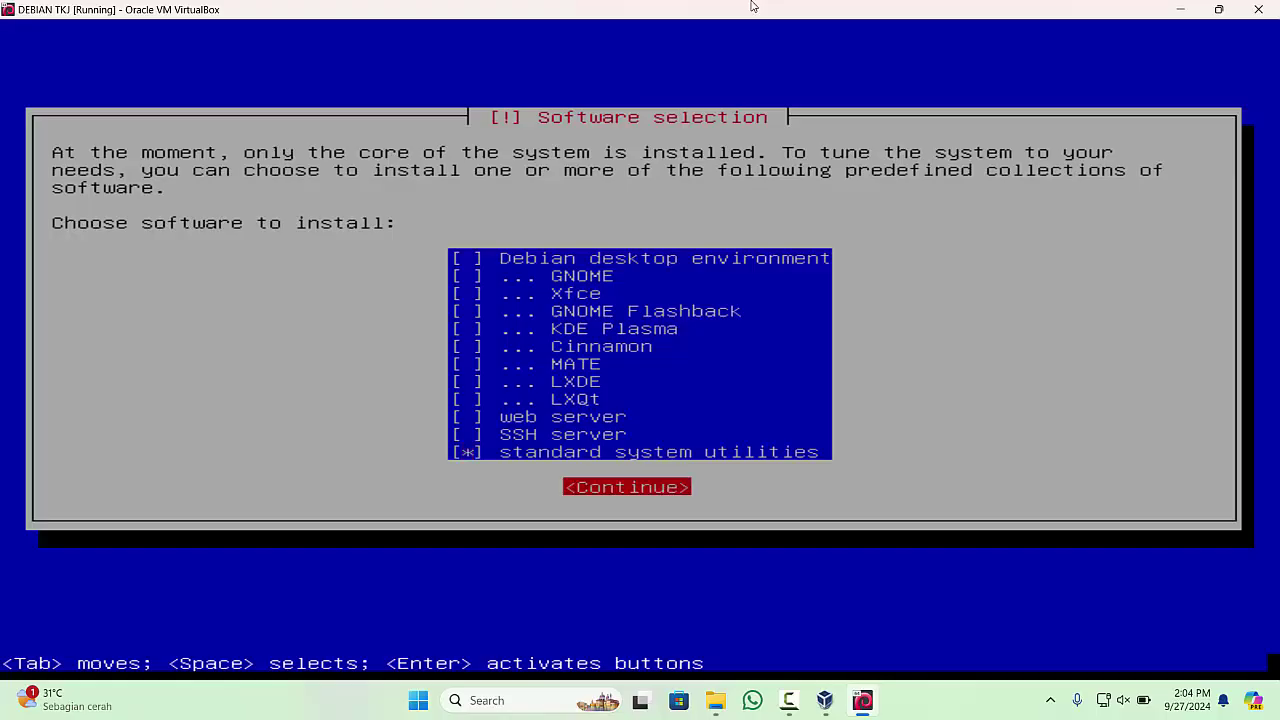
pyautogui.press('Return')
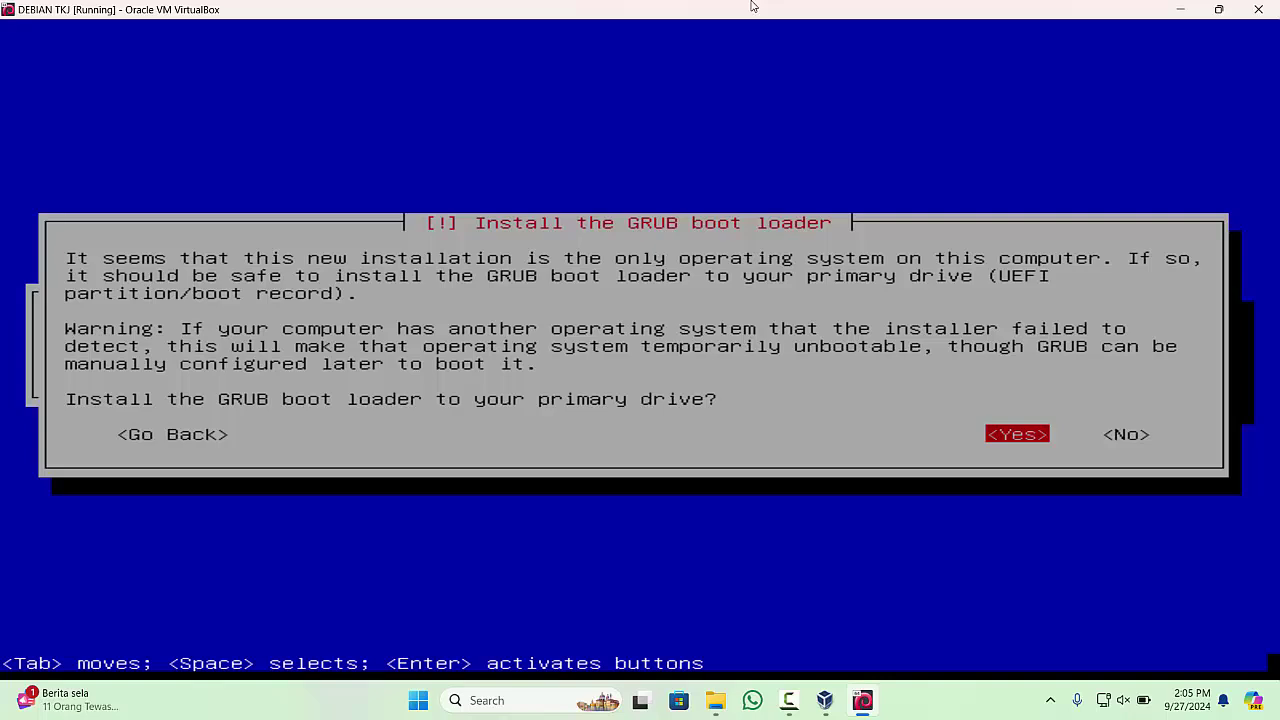
# - Agree to install GRUB and choose /dev/sda as the boot loader device
pyautogui.press('Return')
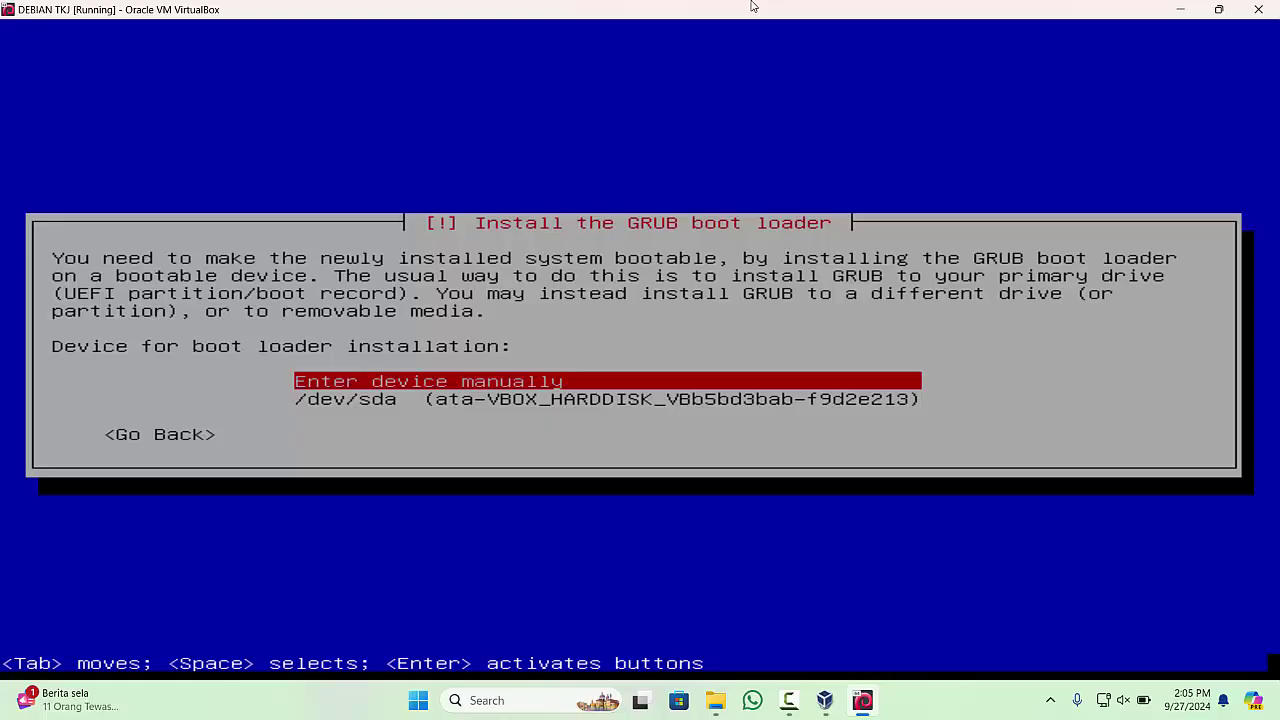
pyautogui.press('Down')
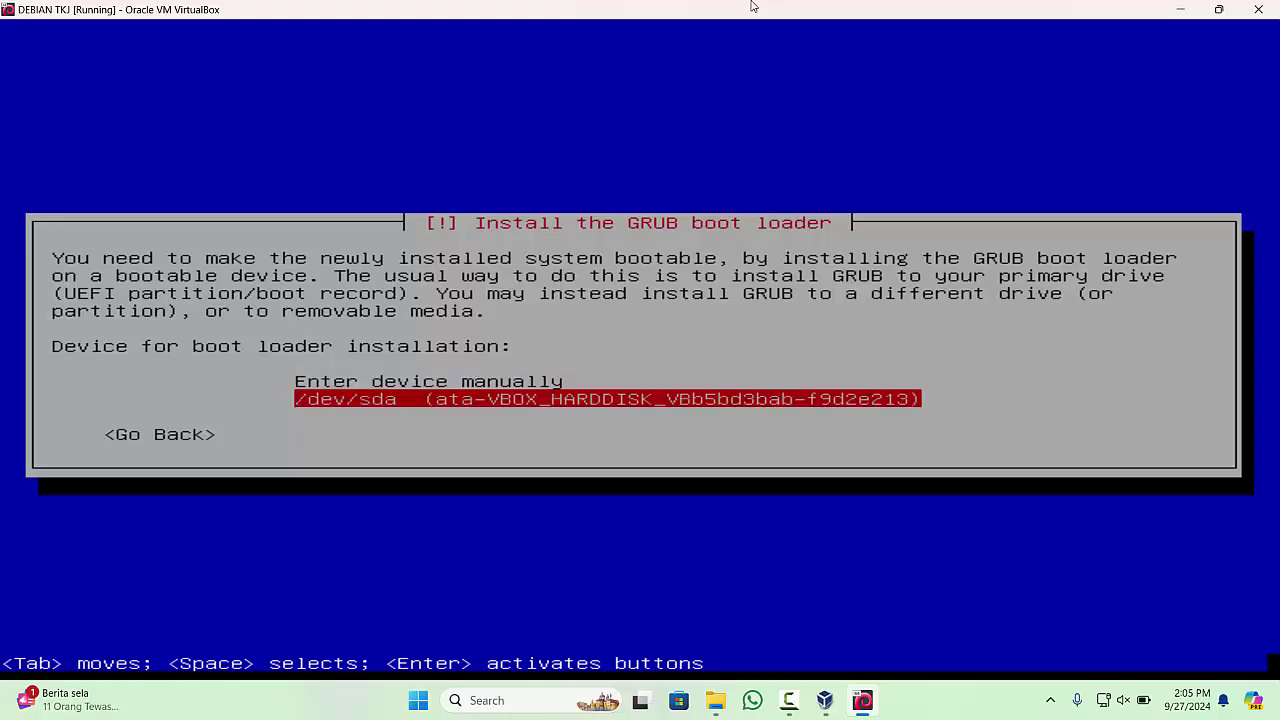
pyautogui.press('Up')
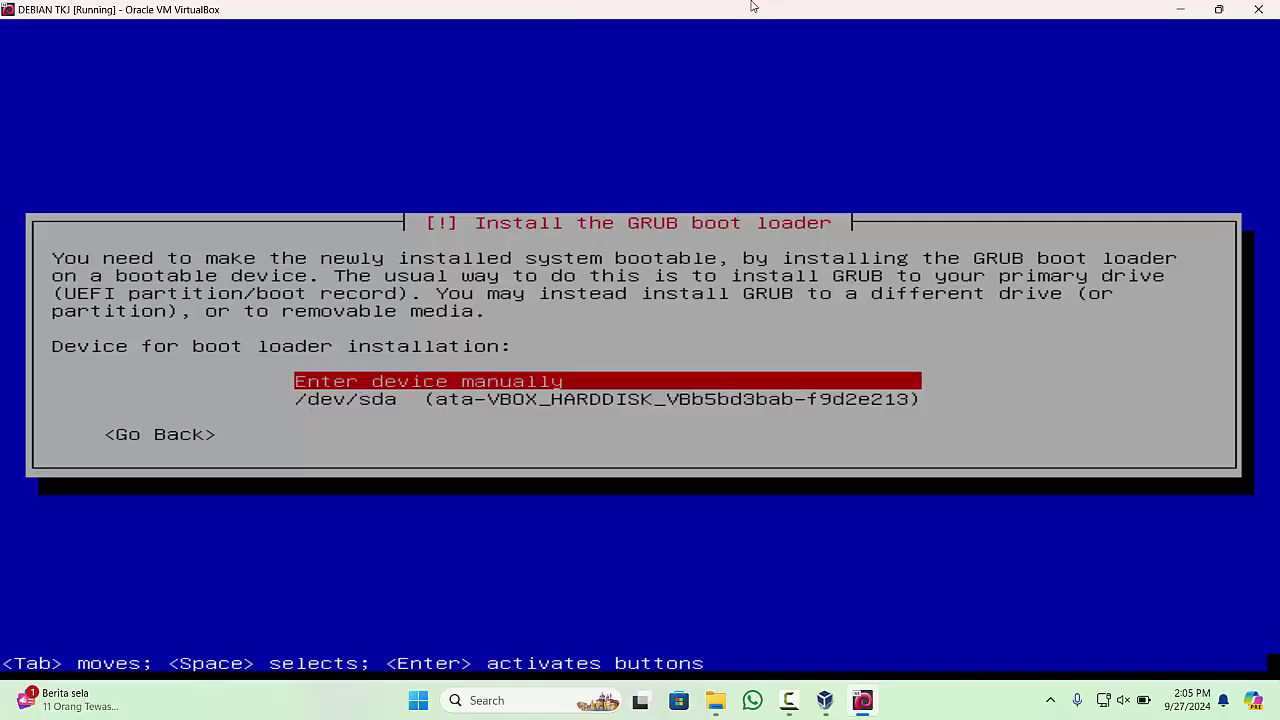
pyautogui.press('Down')
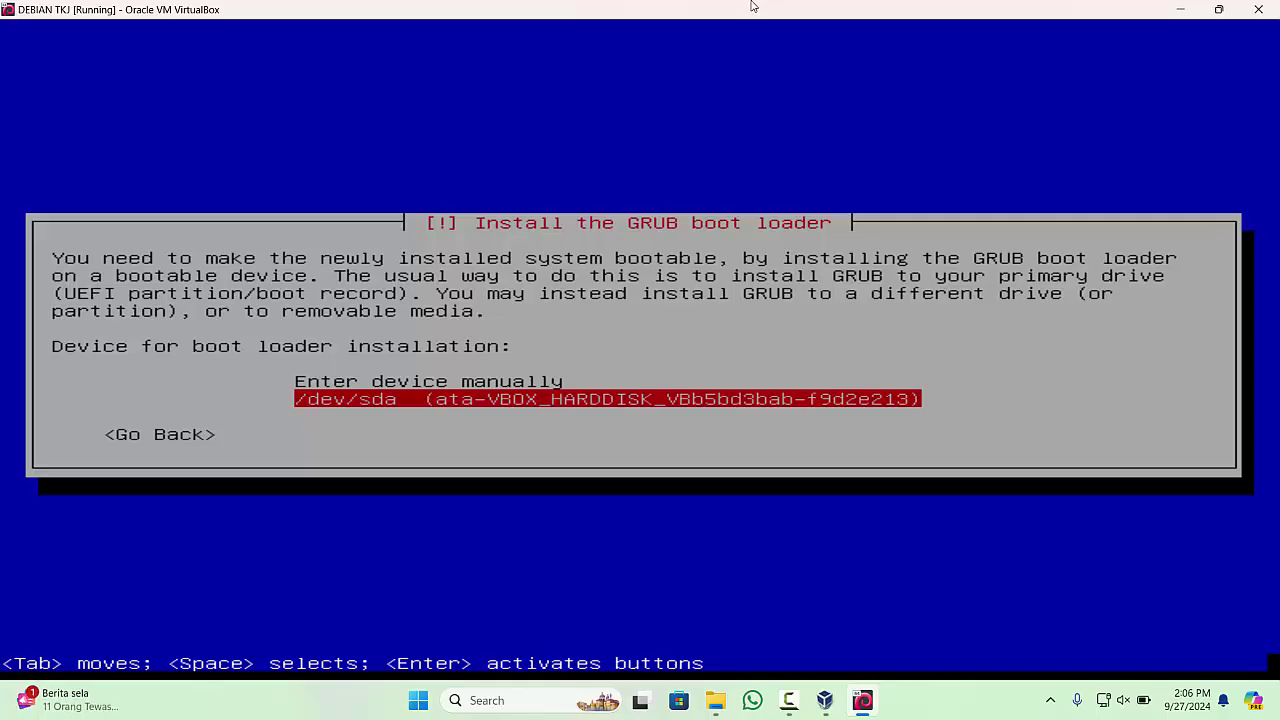
pyautogui.press('Return')
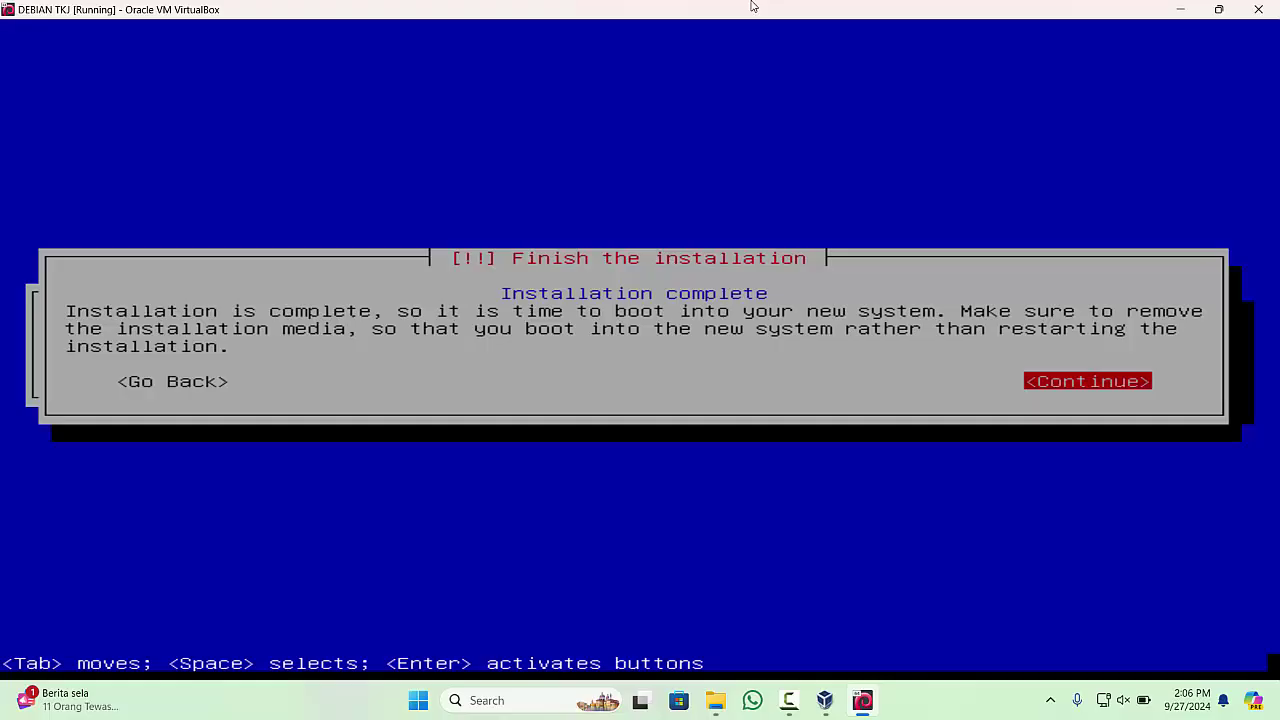
# - Continue past Installation complete so the VM reboots to the Debian login prompt
pyautogui.press('Return')
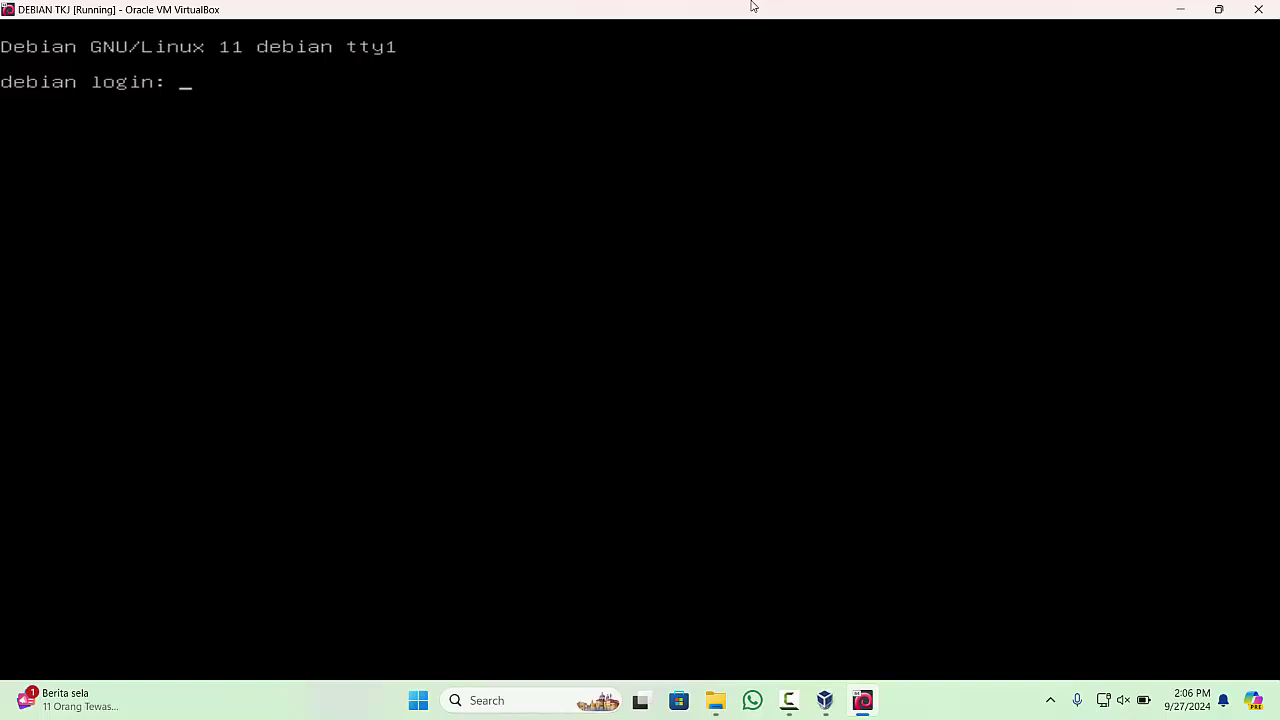
# - Log in at the console as root with its password, then power off with init 0
pyautogui.write('root')
pyautogui.press('Return')
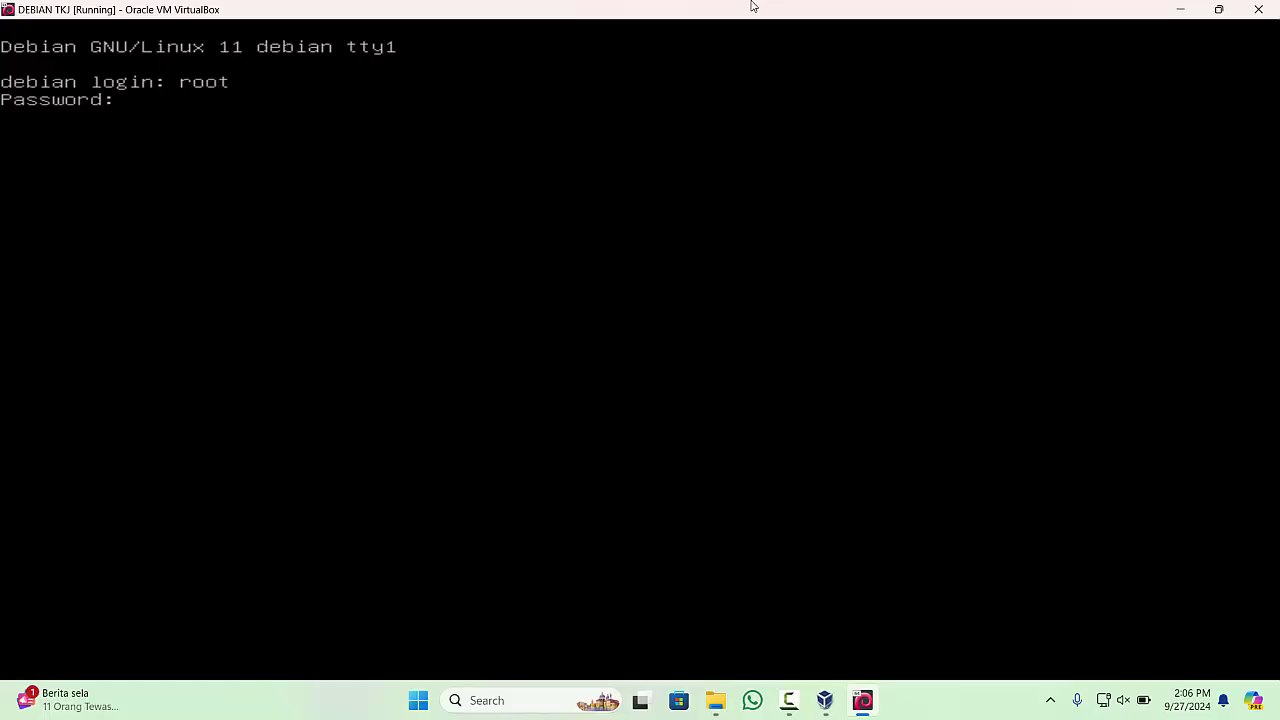
pyautogui.press('Return')
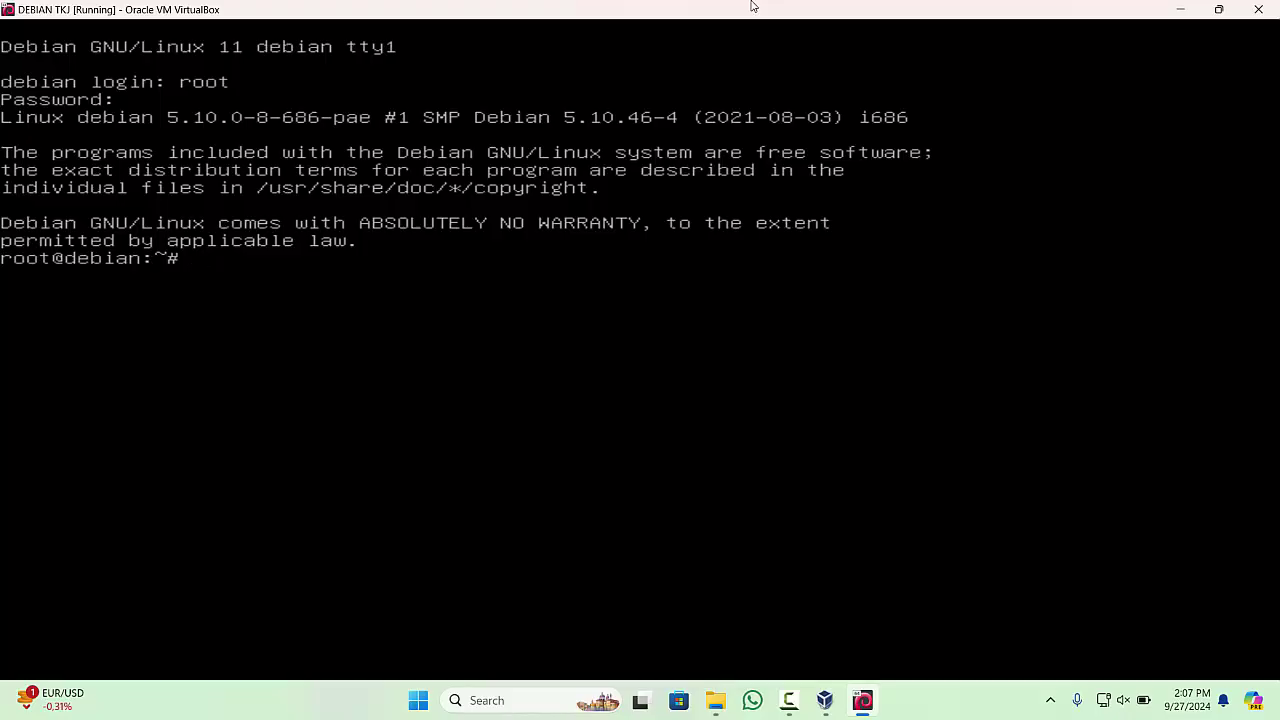
pyautogui.write('init 0')
pyautogui.press('Return')
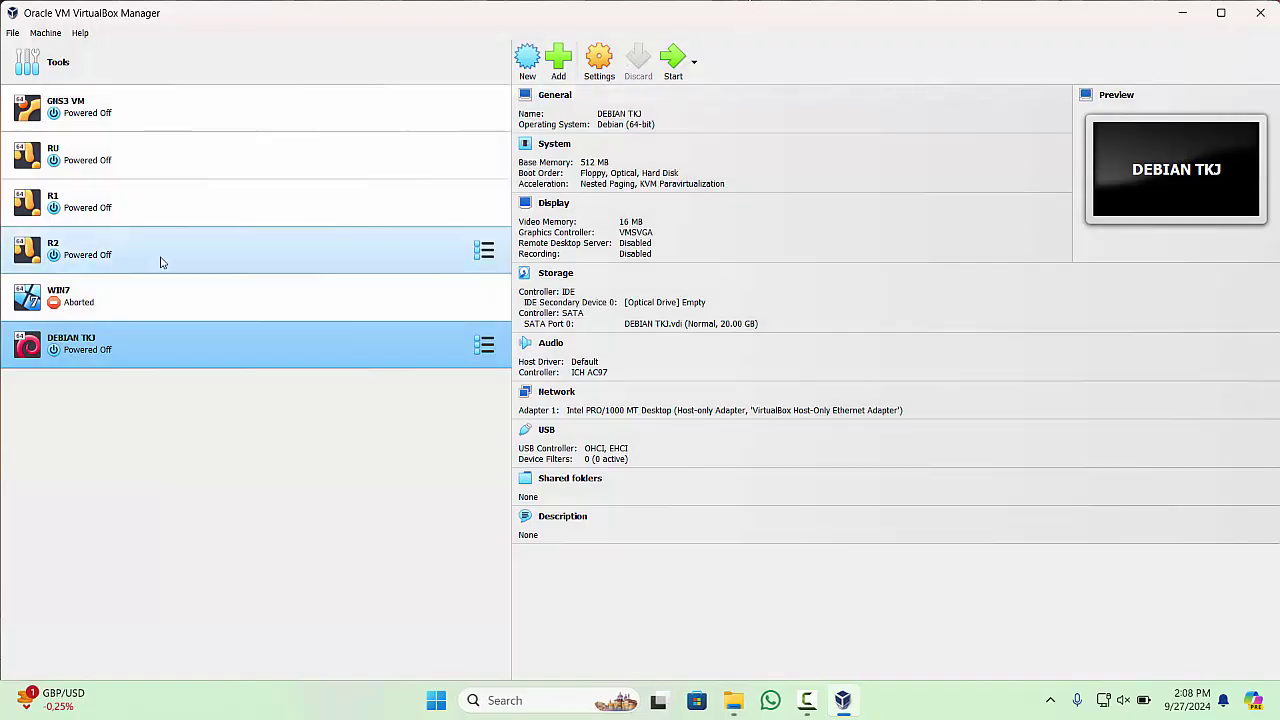
# - Start Export Appliance from the File menu with DEBIAN TKJ selected and reach the format settings
pyautogui.click(126, 312)
pyautogui.click(128, 345)
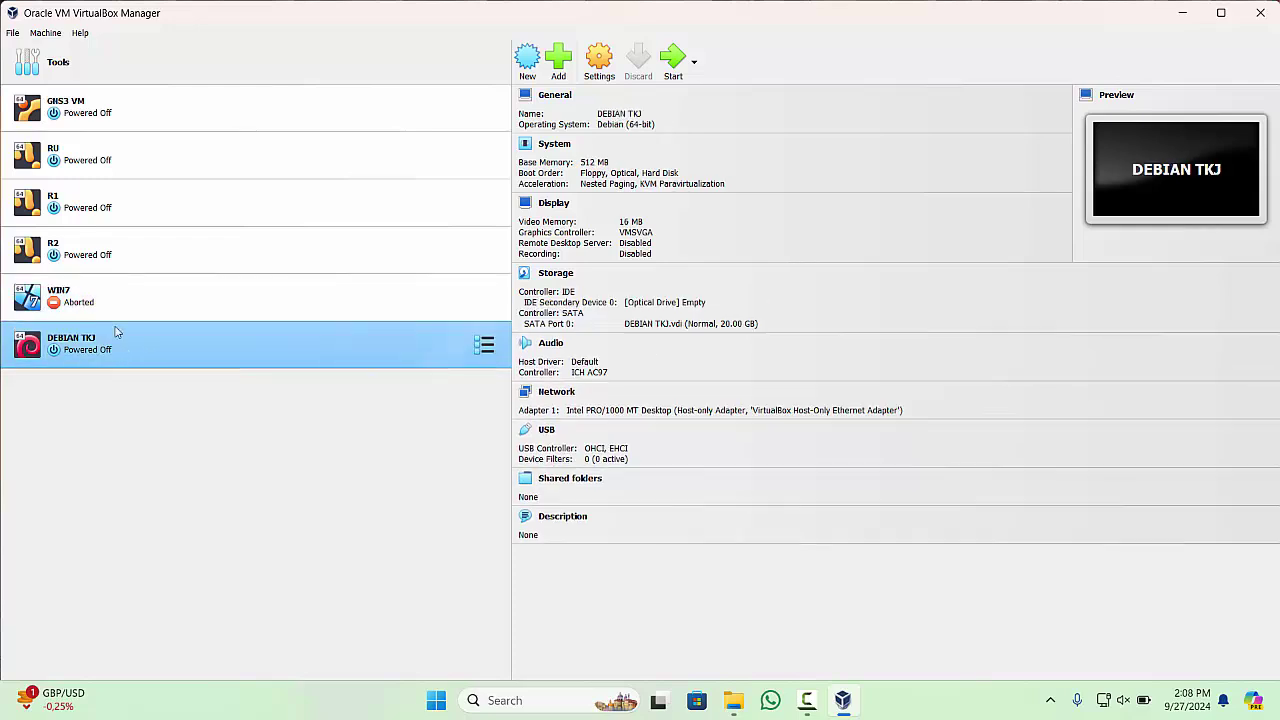
pyautogui.click(12, 34)
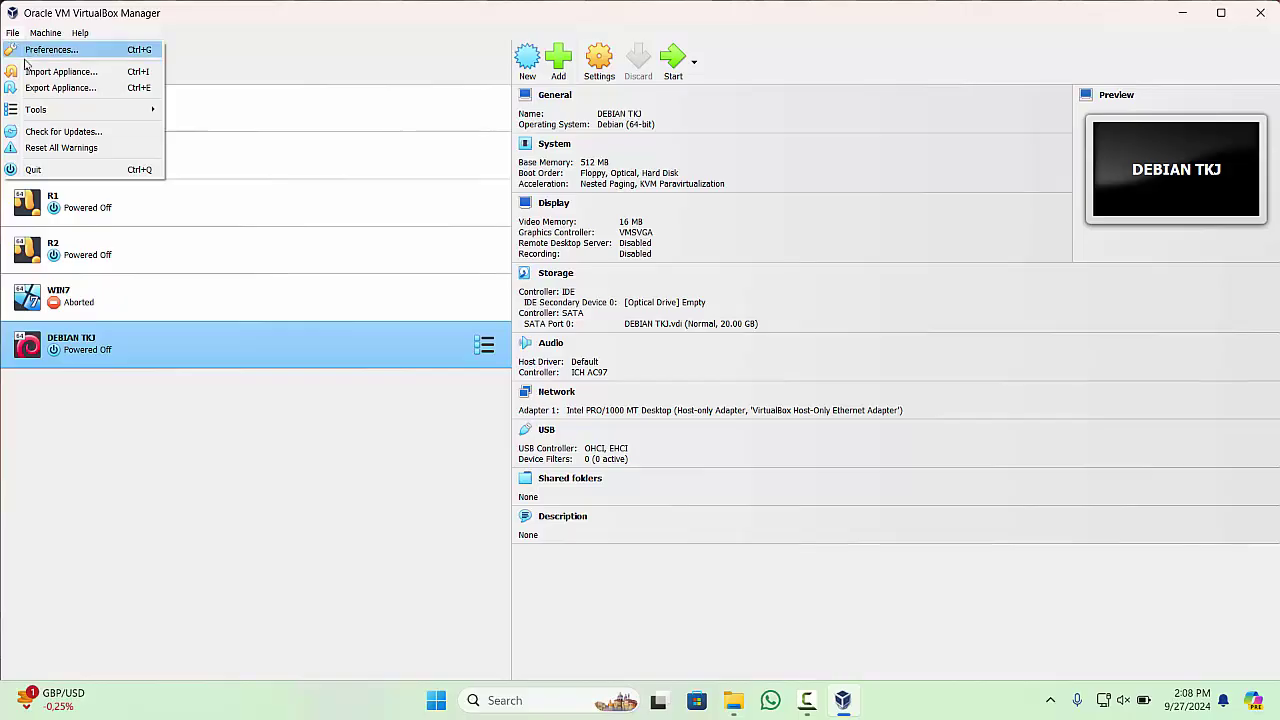
pyautogui.moveTo(85, 116)
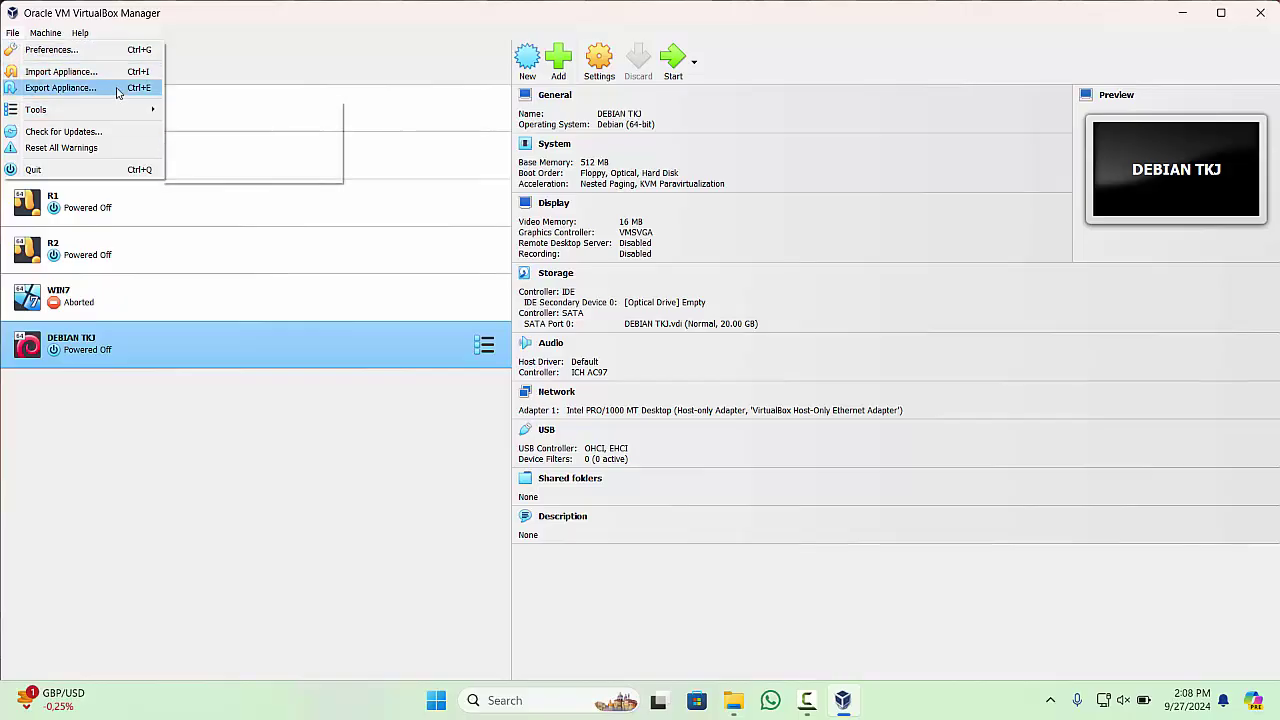
pyautogui.click(60, 88)
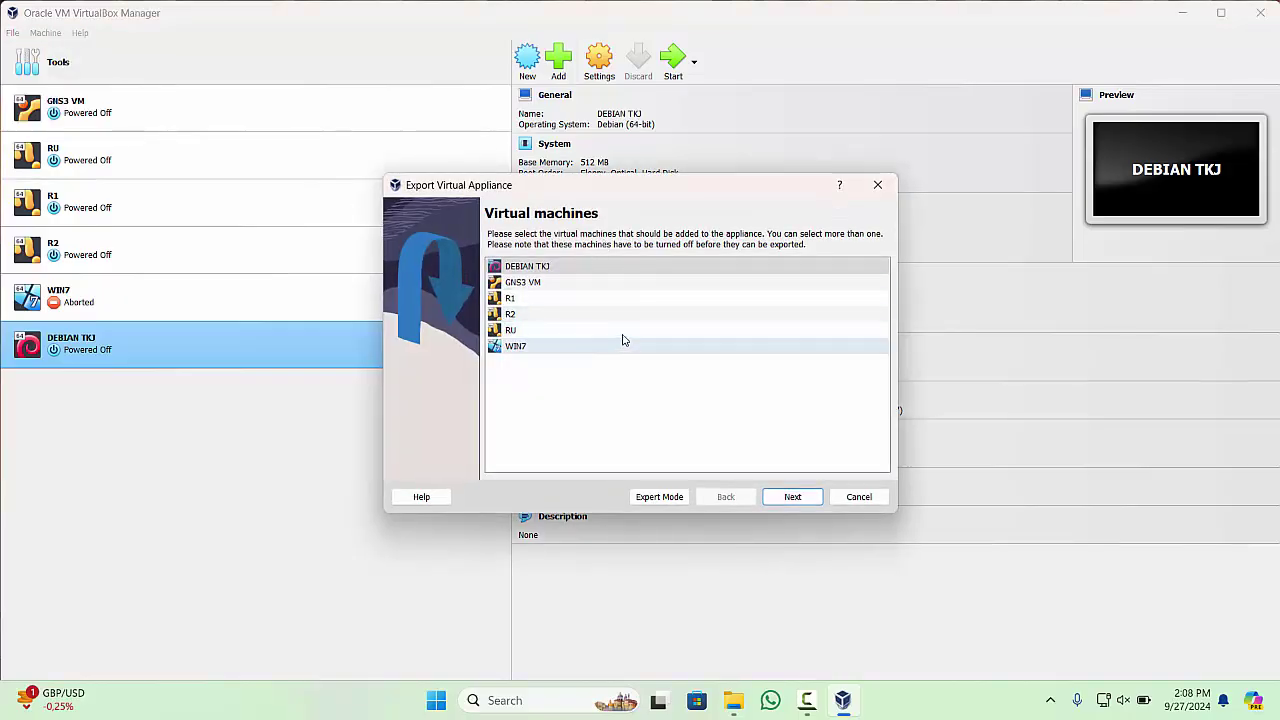
pyautogui.click(560, 266)
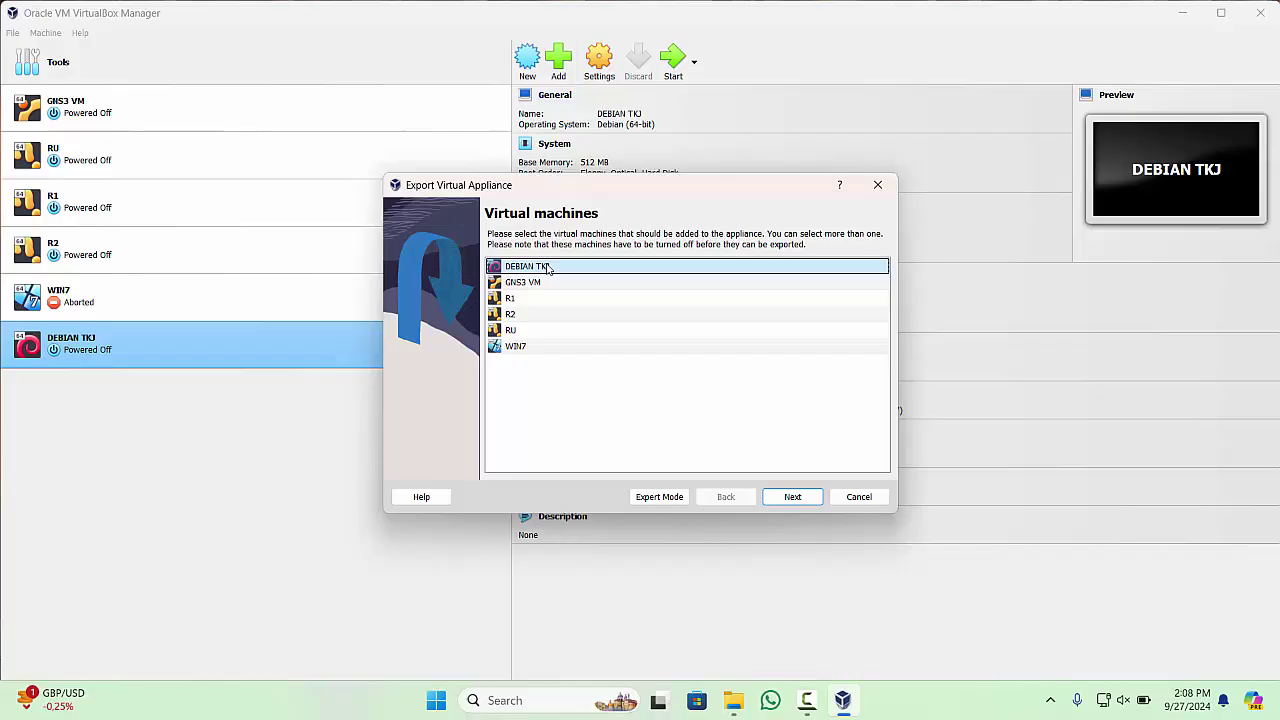
pyautogui.click(790, 497)
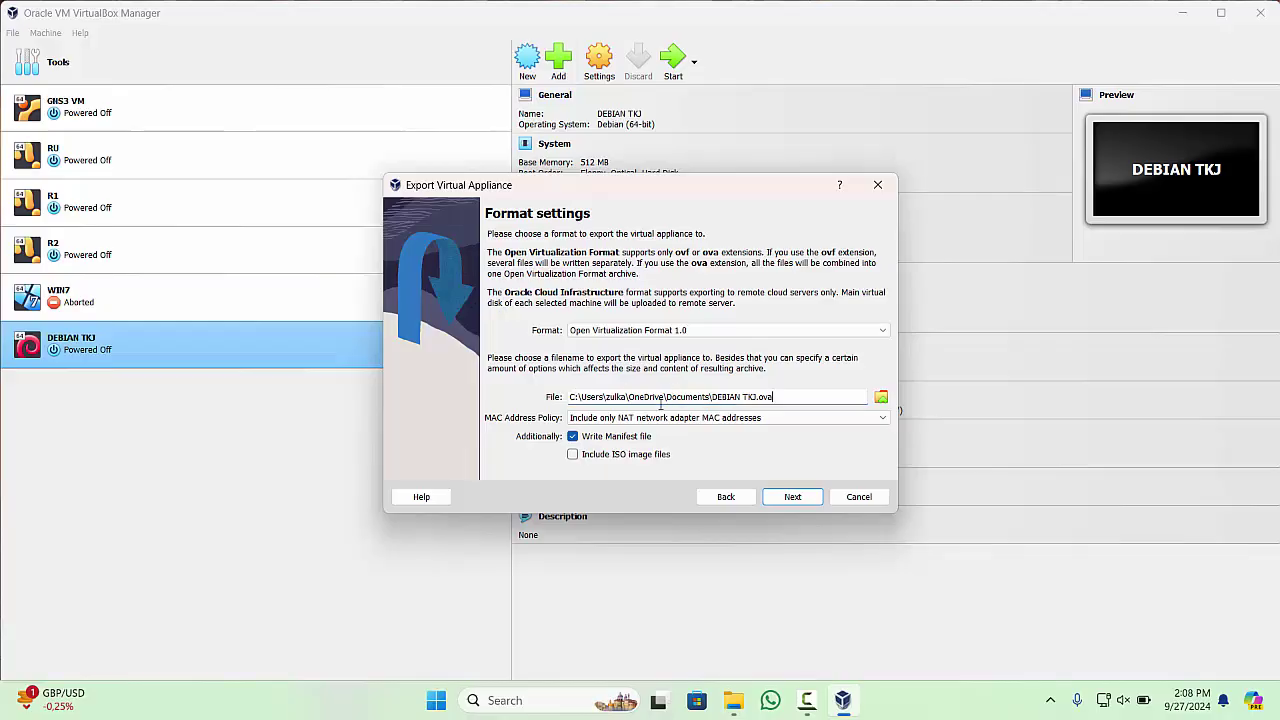
# - Save the export as E:\DEBIAN 11\DEBIAN TKJ FRESH.ova and continue to Appliance settings
pyautogui.click(881, 398)
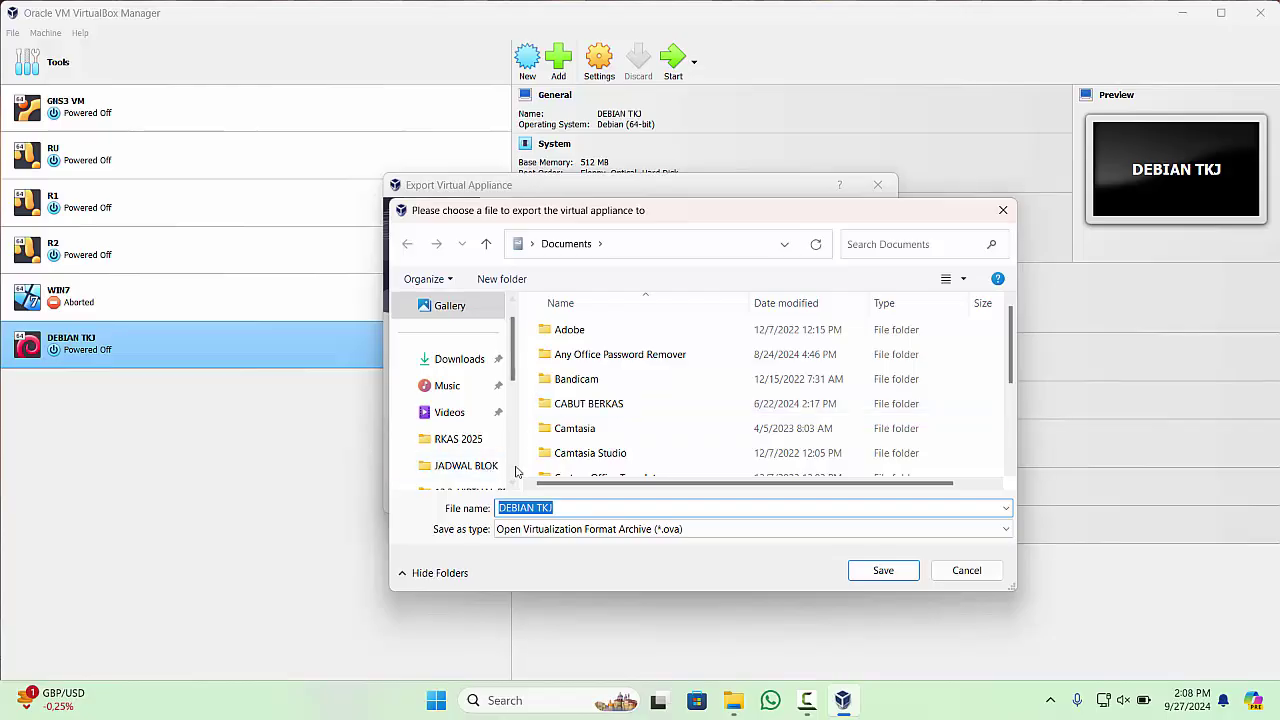
pyautogui.scroll(-2, 516, 462)
pyautogui.scroll(-3, 516, 462)
pyautogui.click(460, 411)
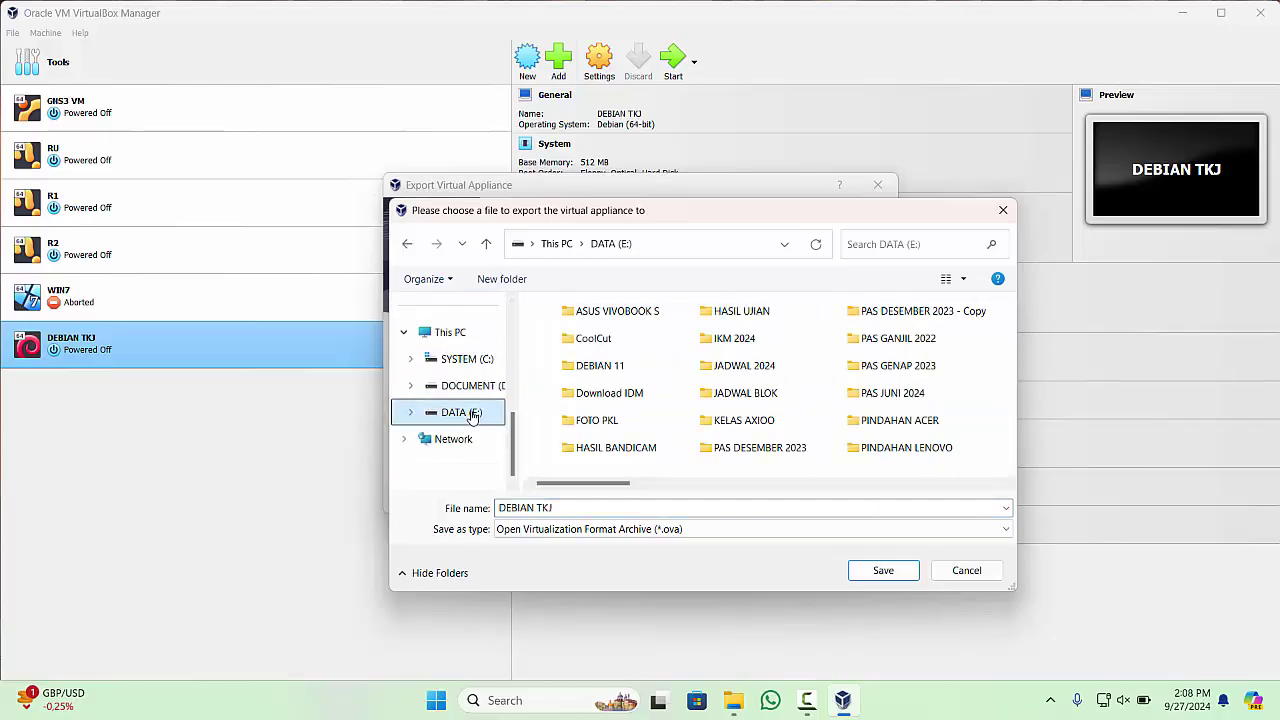
pyautogui.doubleClick(600, 365)
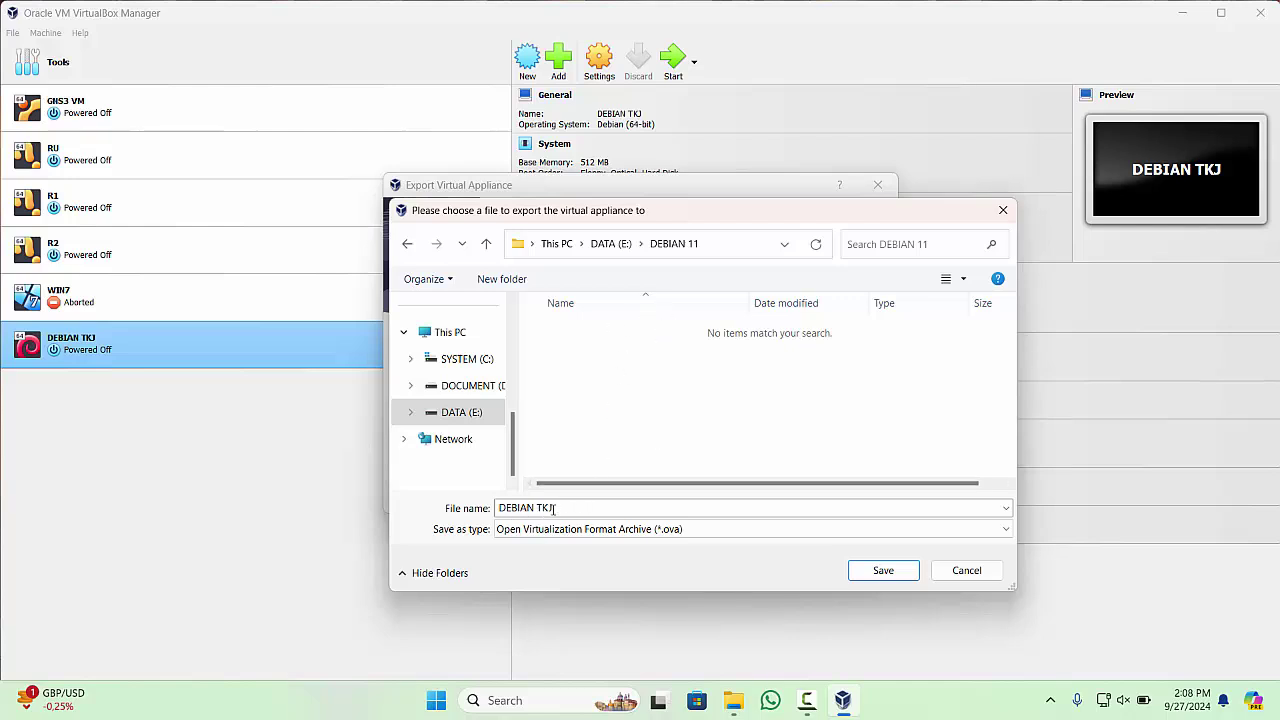
pyautogui.click(540, 508)
pyautogui.click(597, 508)
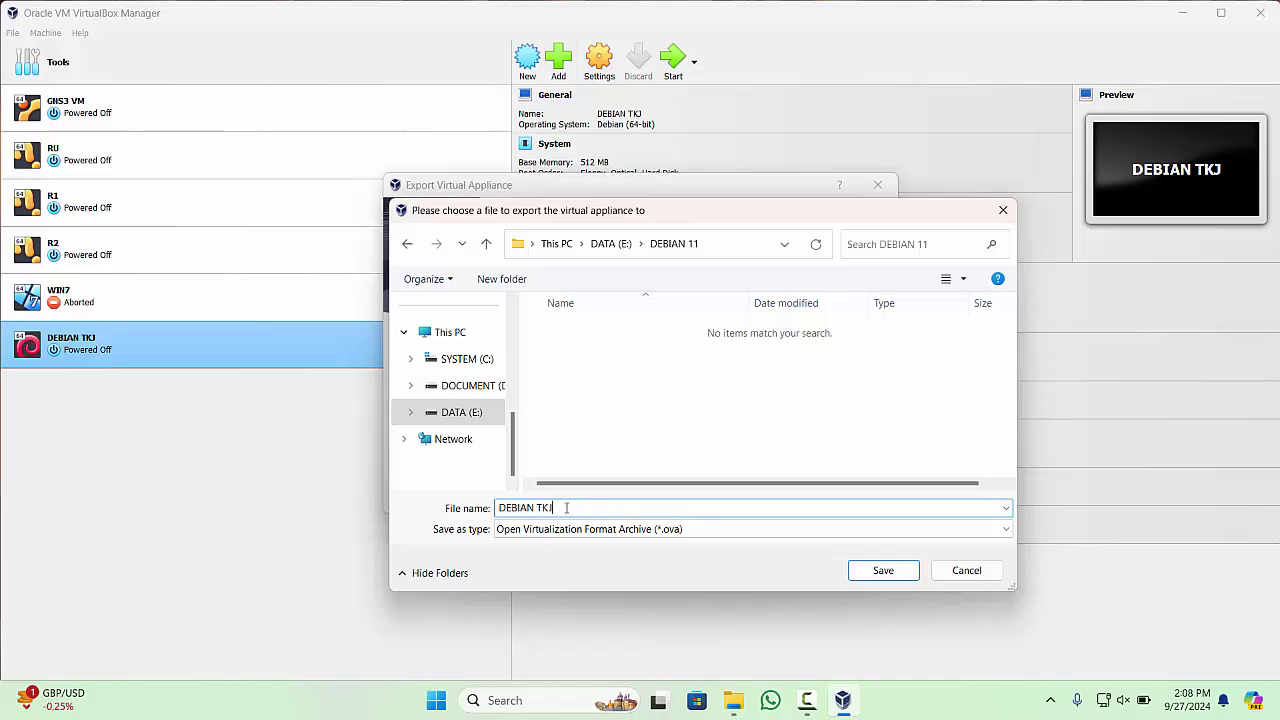
pyautogui.write('FRESH')
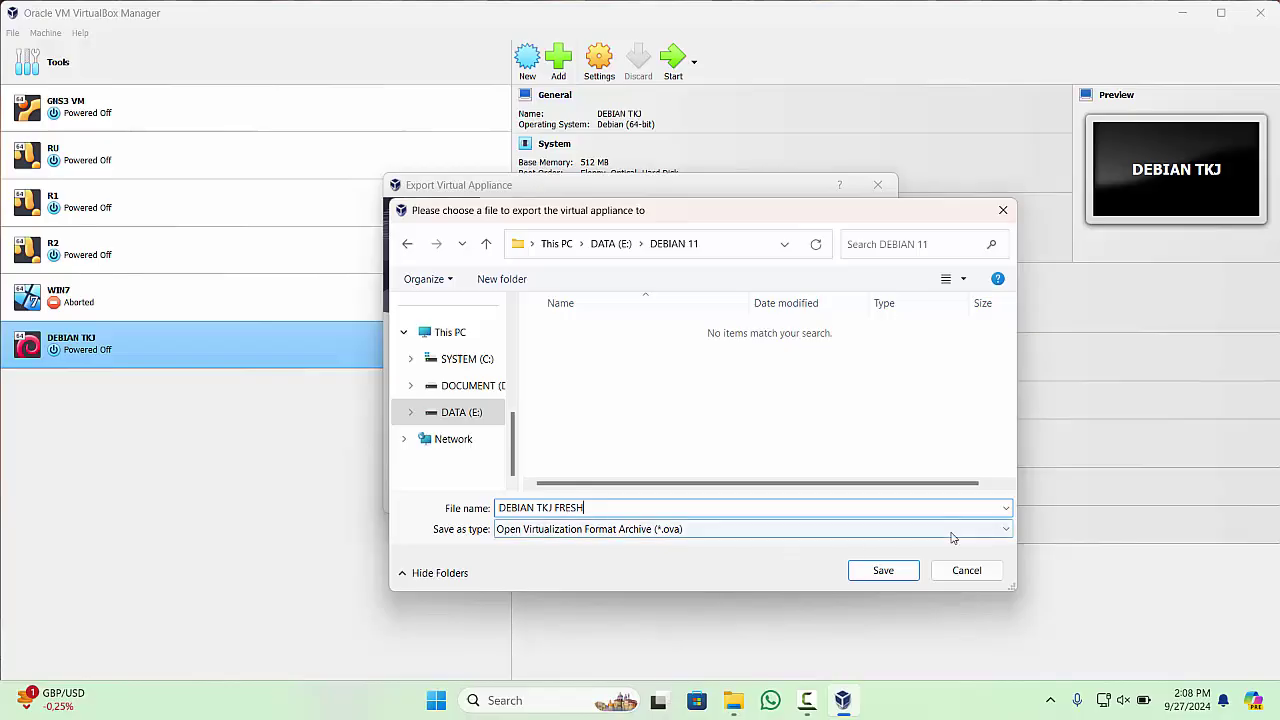
pyautogui.click(893, 574)
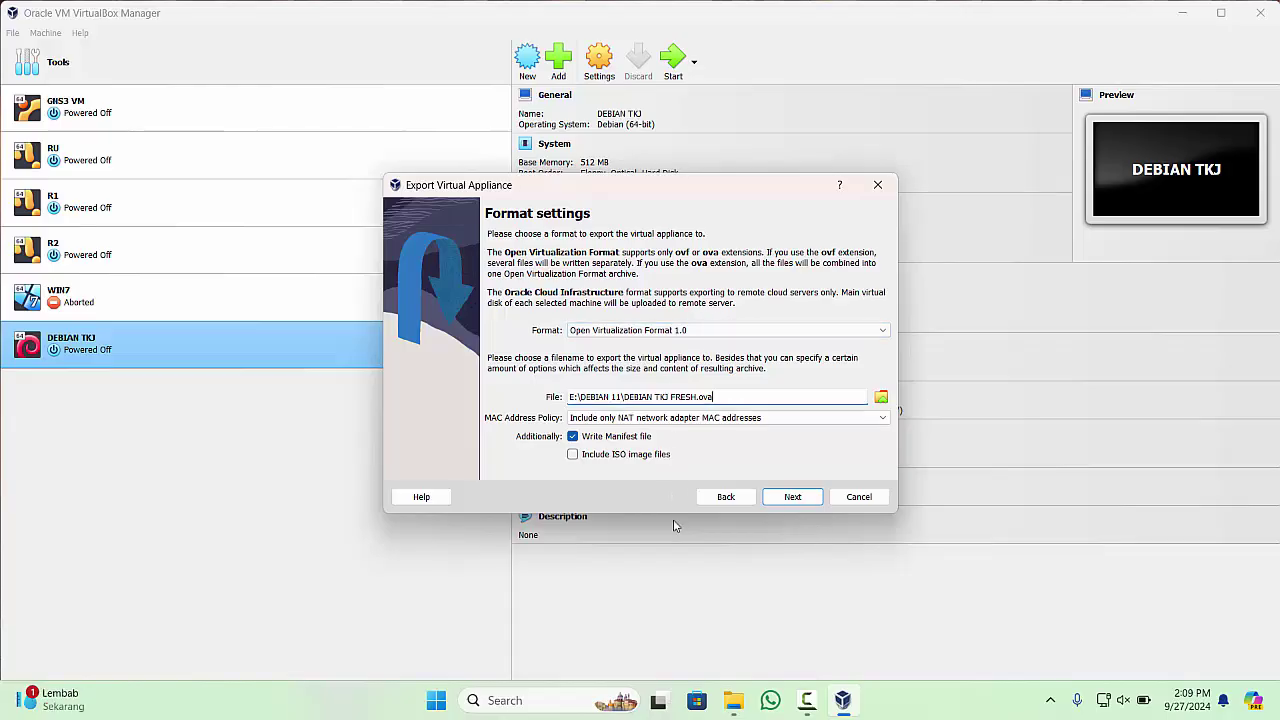
pyautogui.click(800, 498)
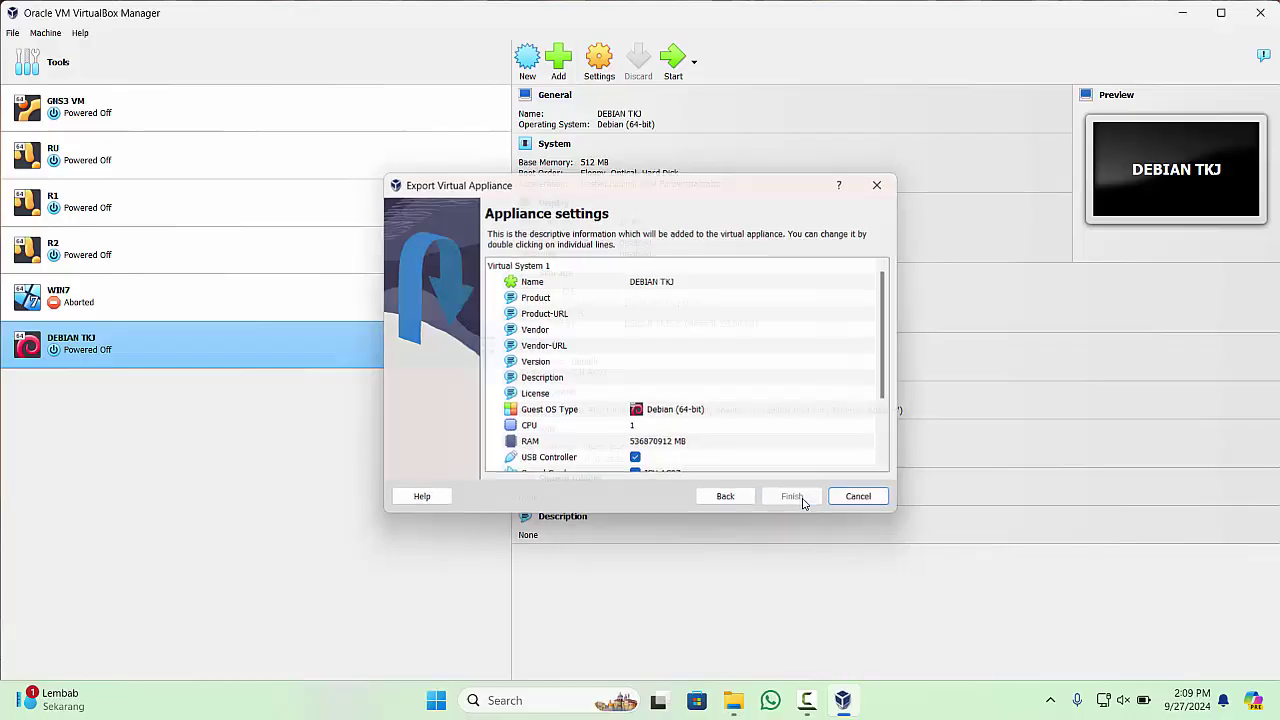
# - Finish the export with default settings, then compare DEBIAN TKJ's details with other machines
pyautogui.click(803, 499)
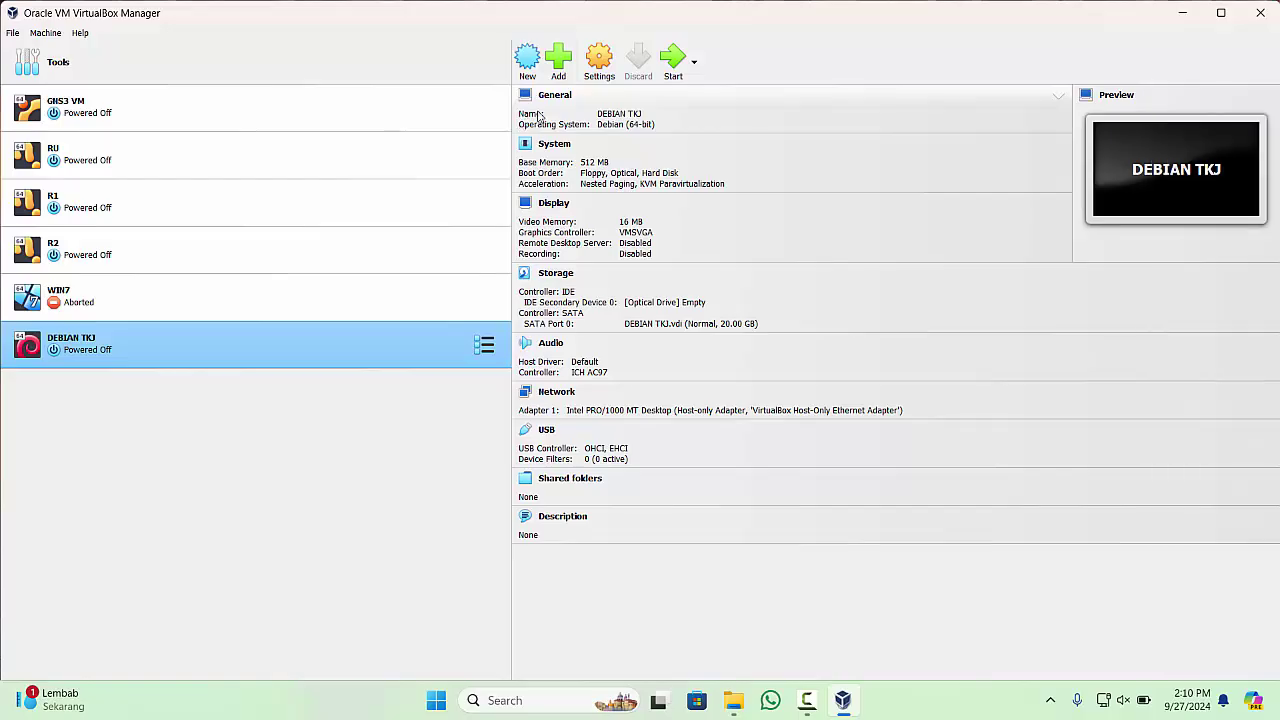
pyautogui.click(152, 119)
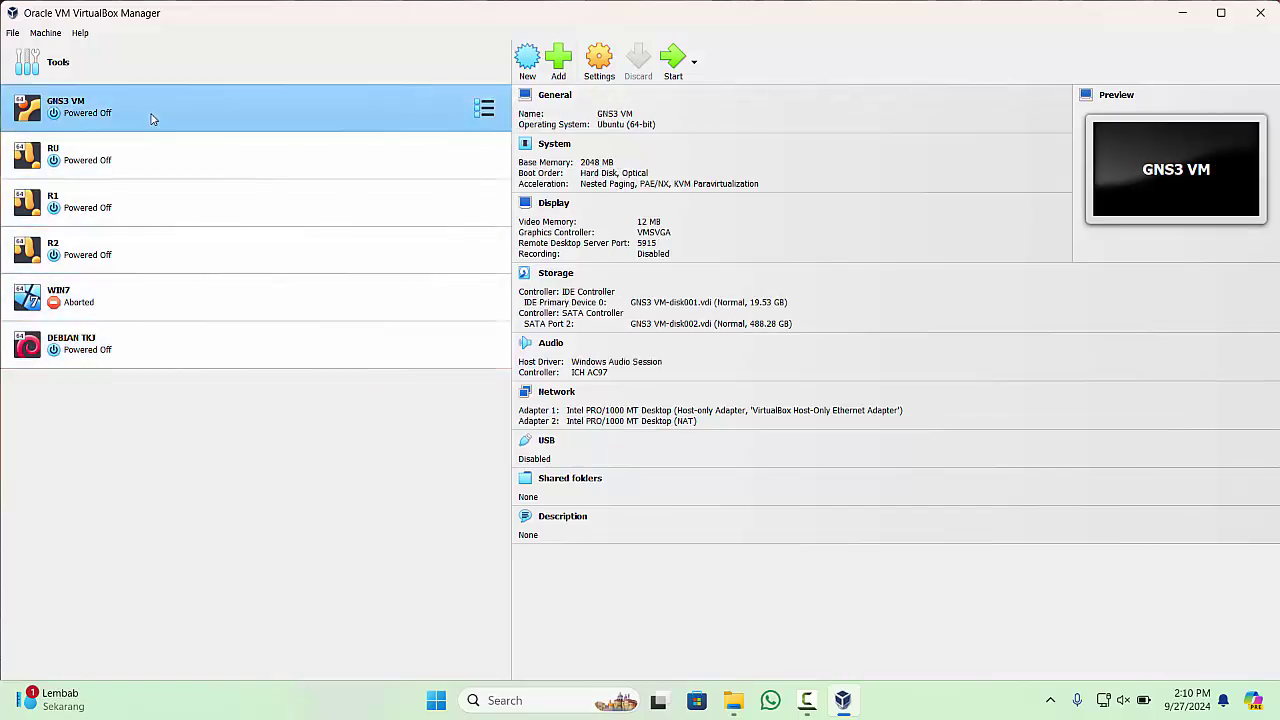
pyautogui.click(149, 353)
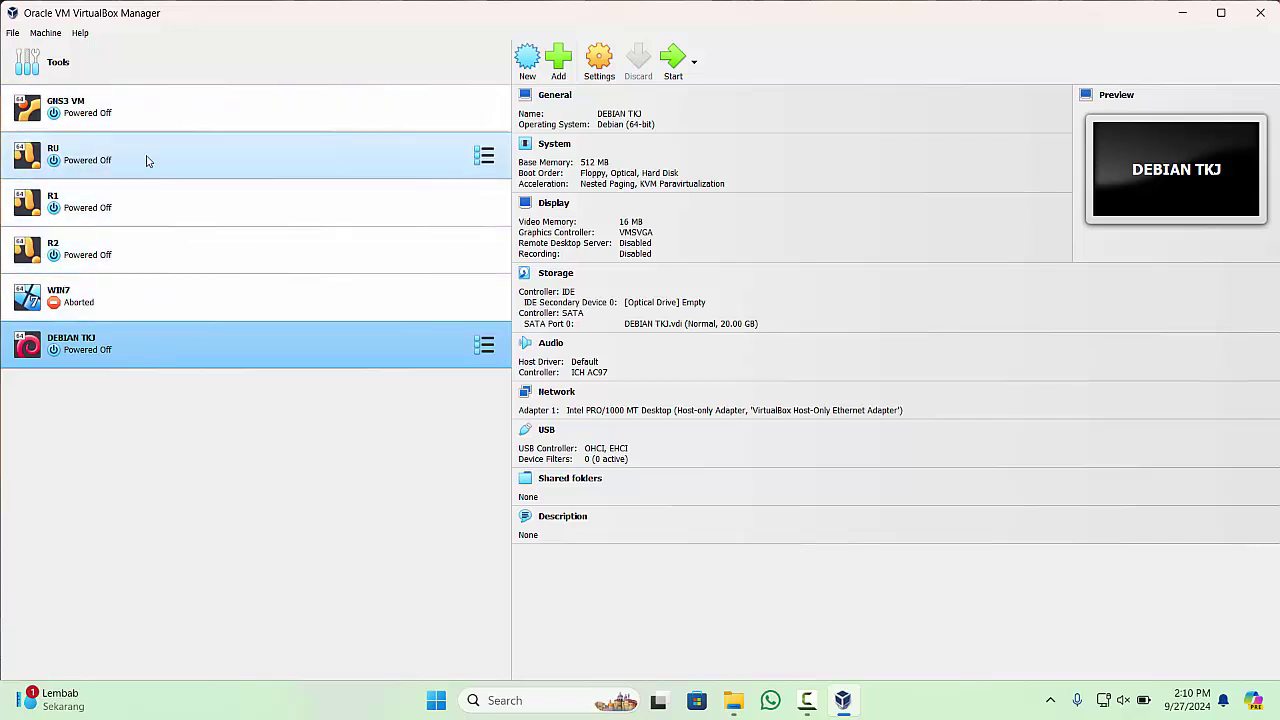
pyautogui.click(150, 120)
pyautogui.click(94, 352)
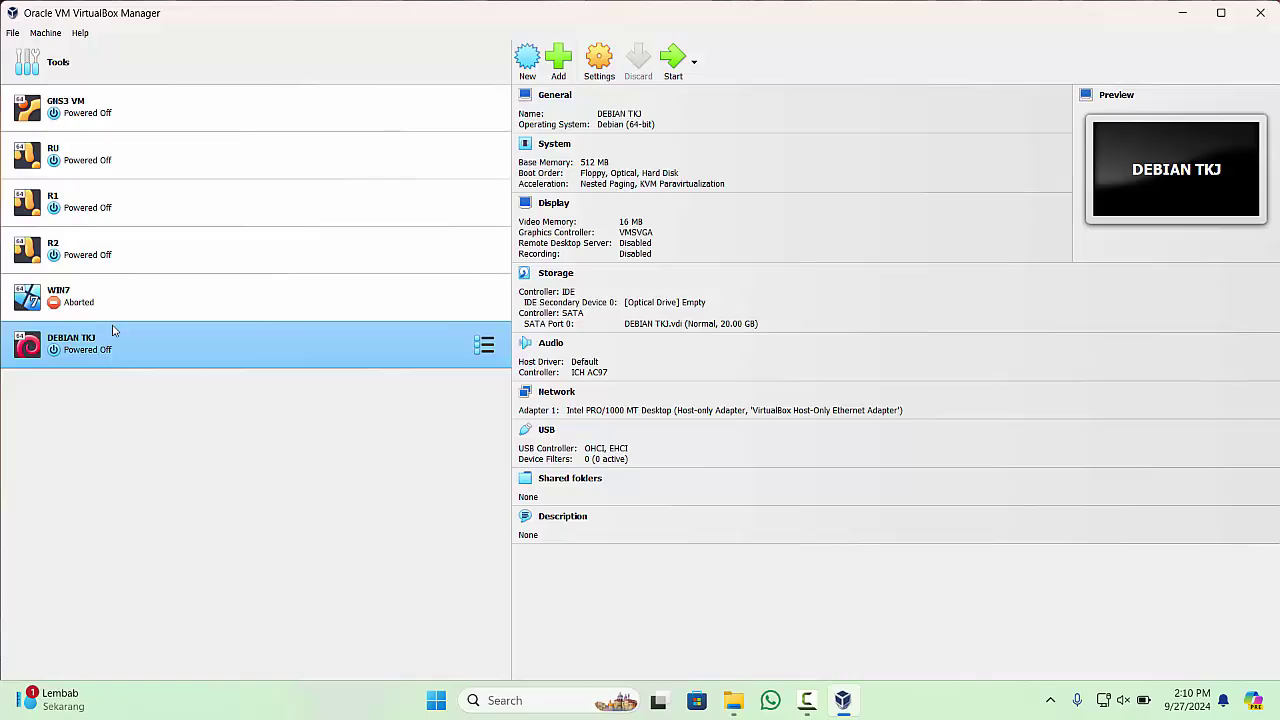
pyautogui.click(160, 127)
pyautogui.click(160, 352)
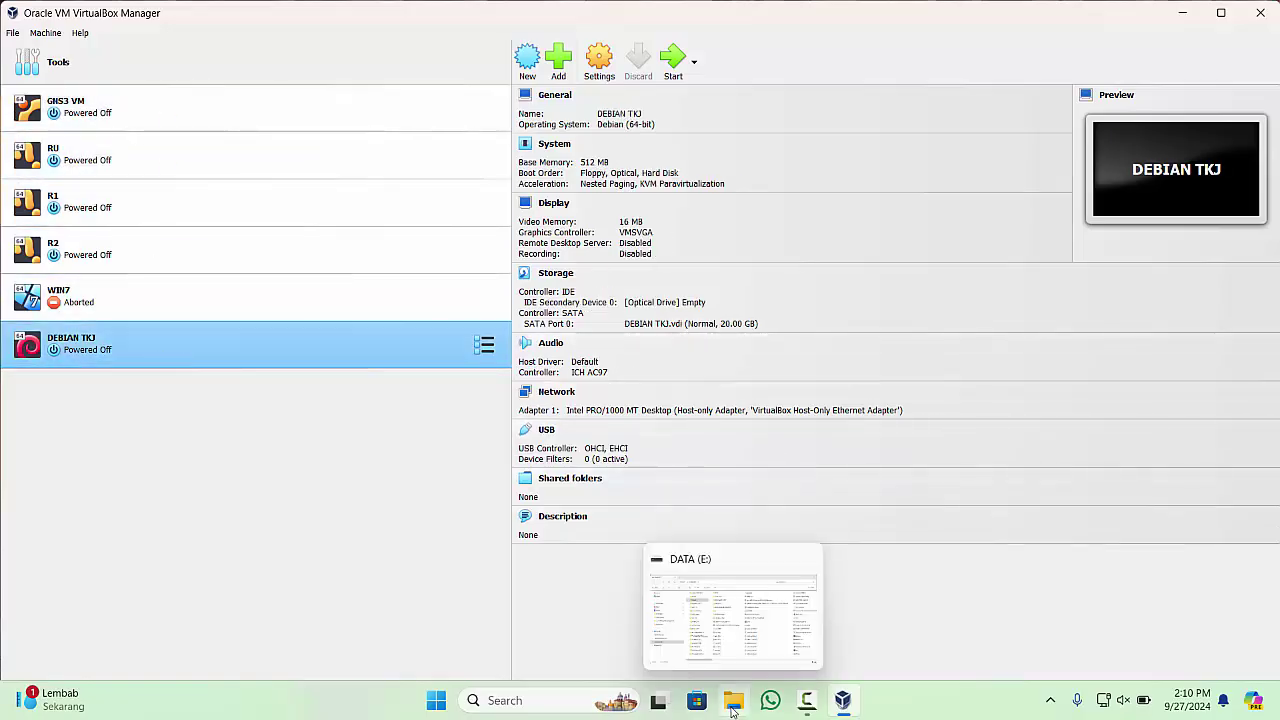
pyautogui.click(636, 566)
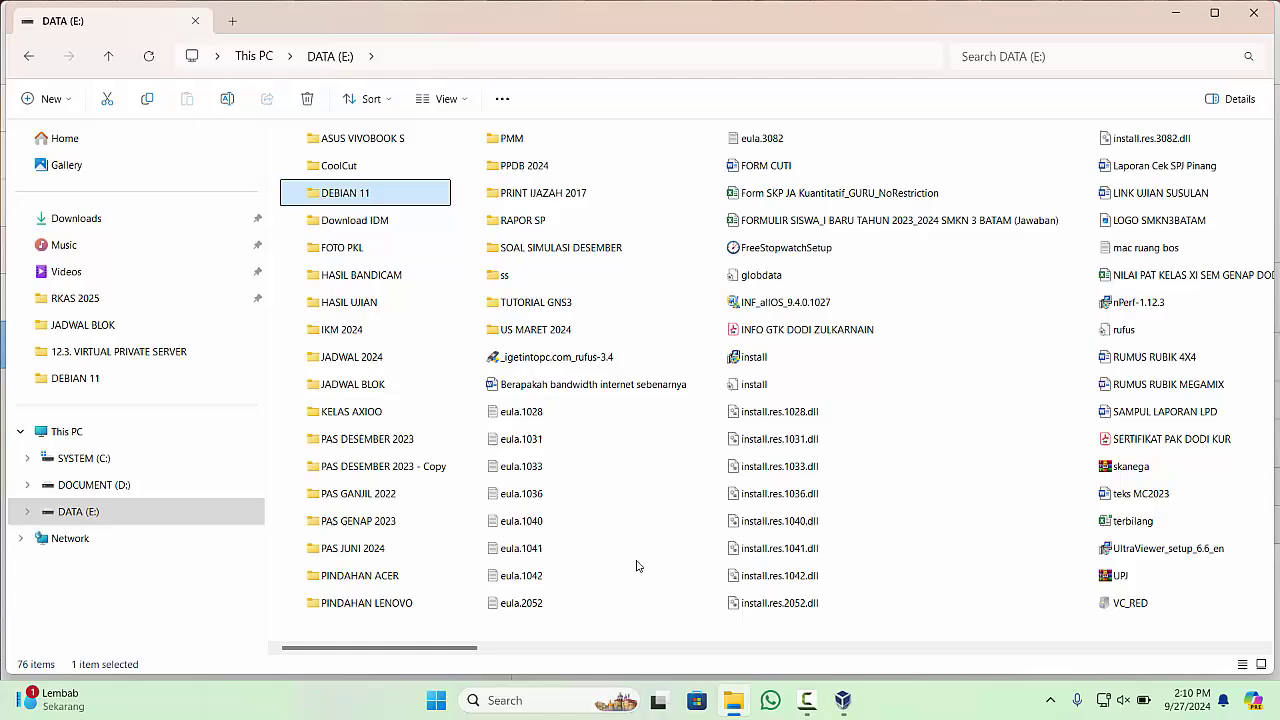
pyautogui.doubleClick(354, 196)
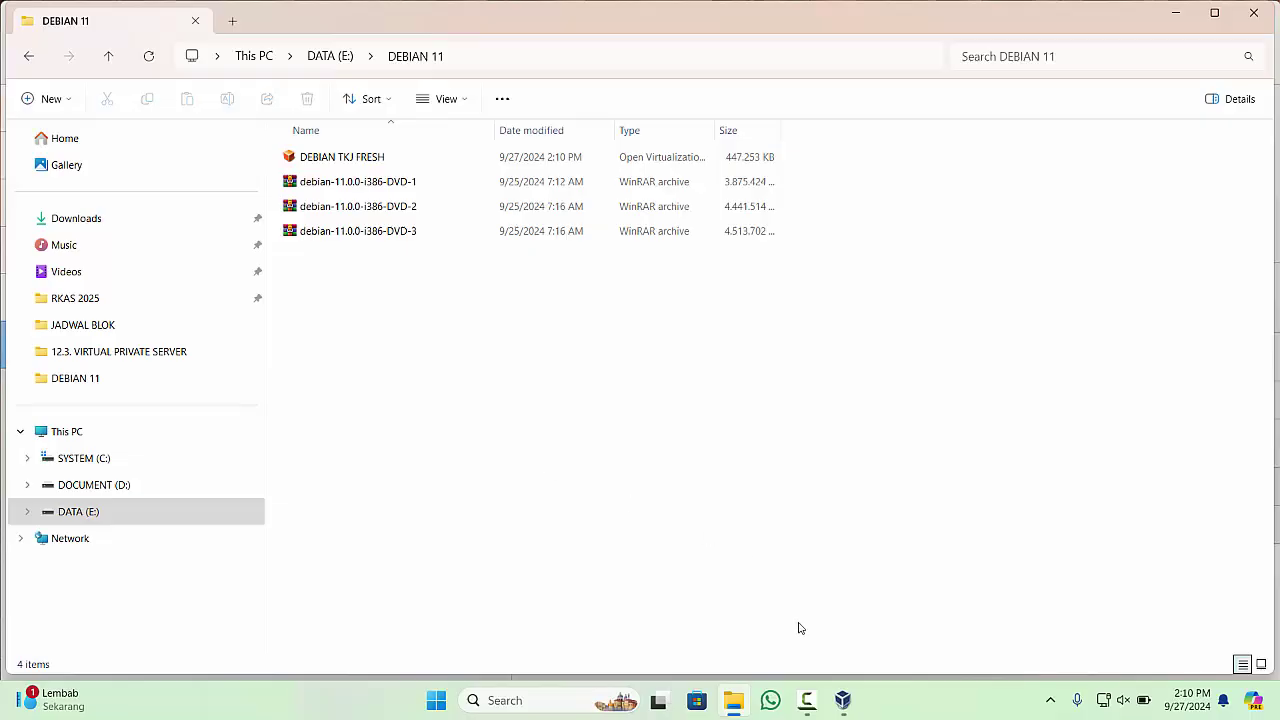
pyautogui.click(843, 700)
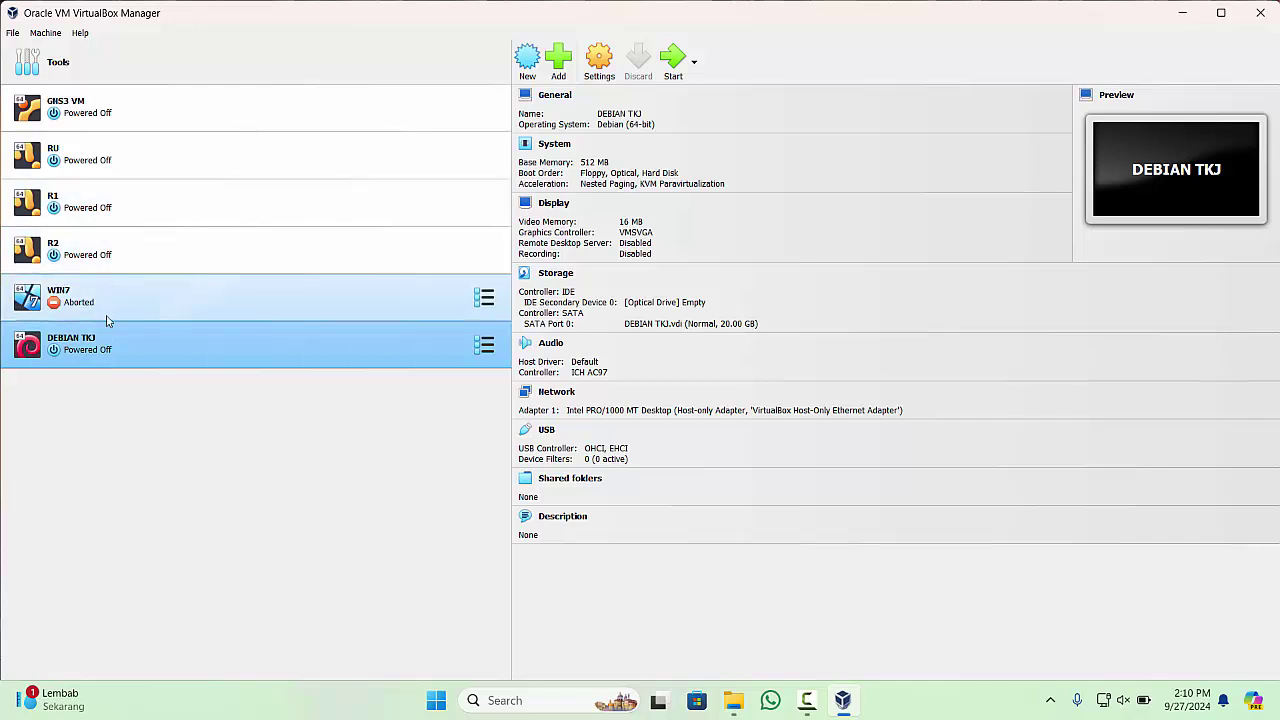
# - Remove DEBIAN TKJ with Delete all files, then return to the DEBIAN 11 folder window
pyautogui.rightClick(89, 348)
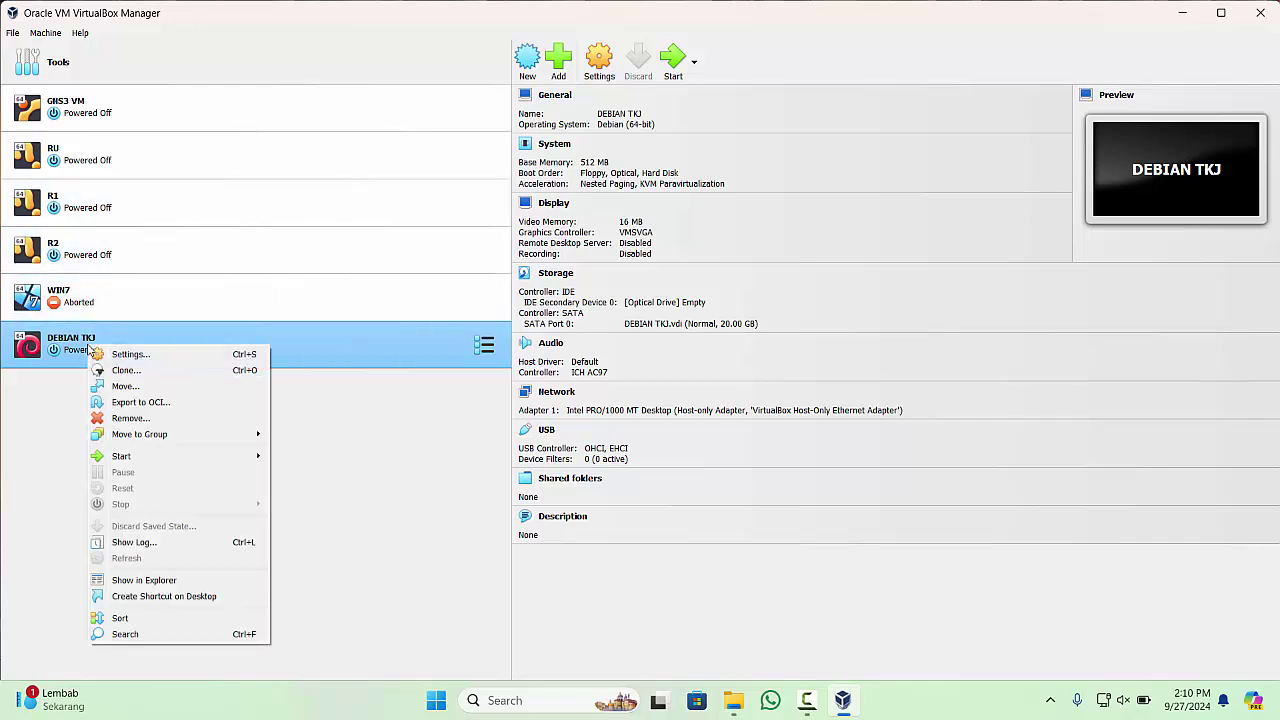
pyautogui.click(185, 420)
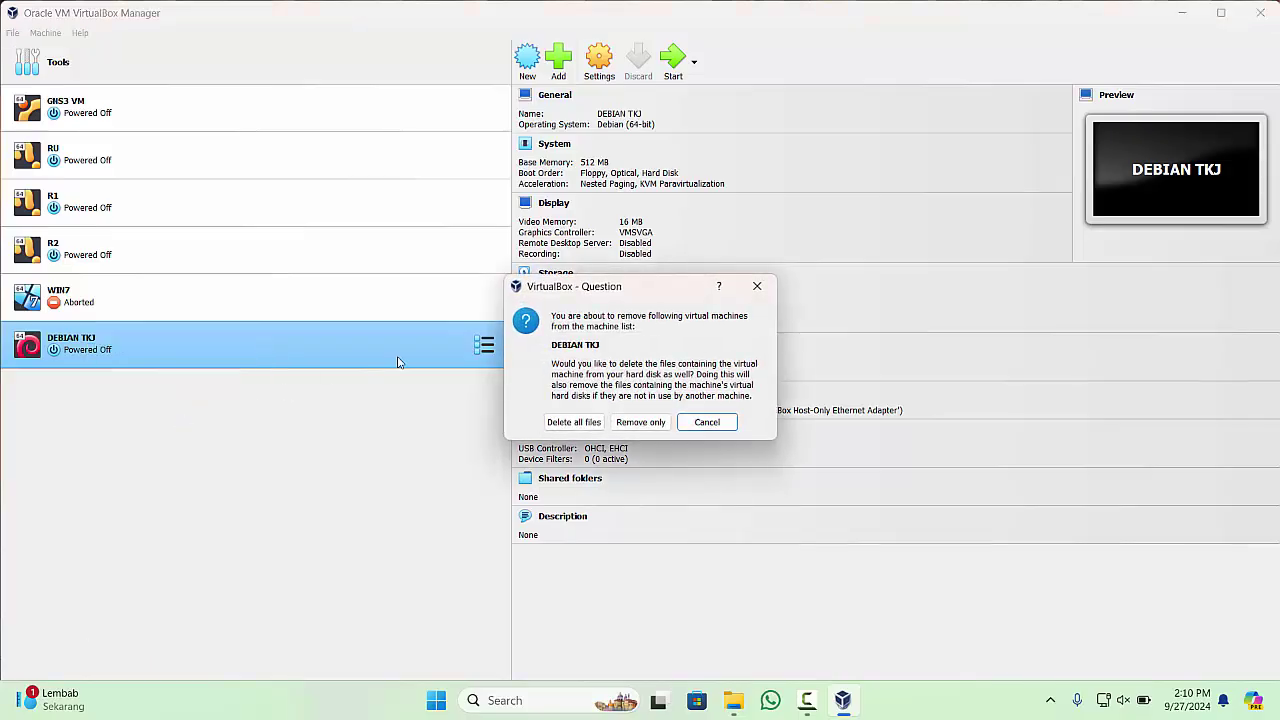
pyautogui.click(593, 422)
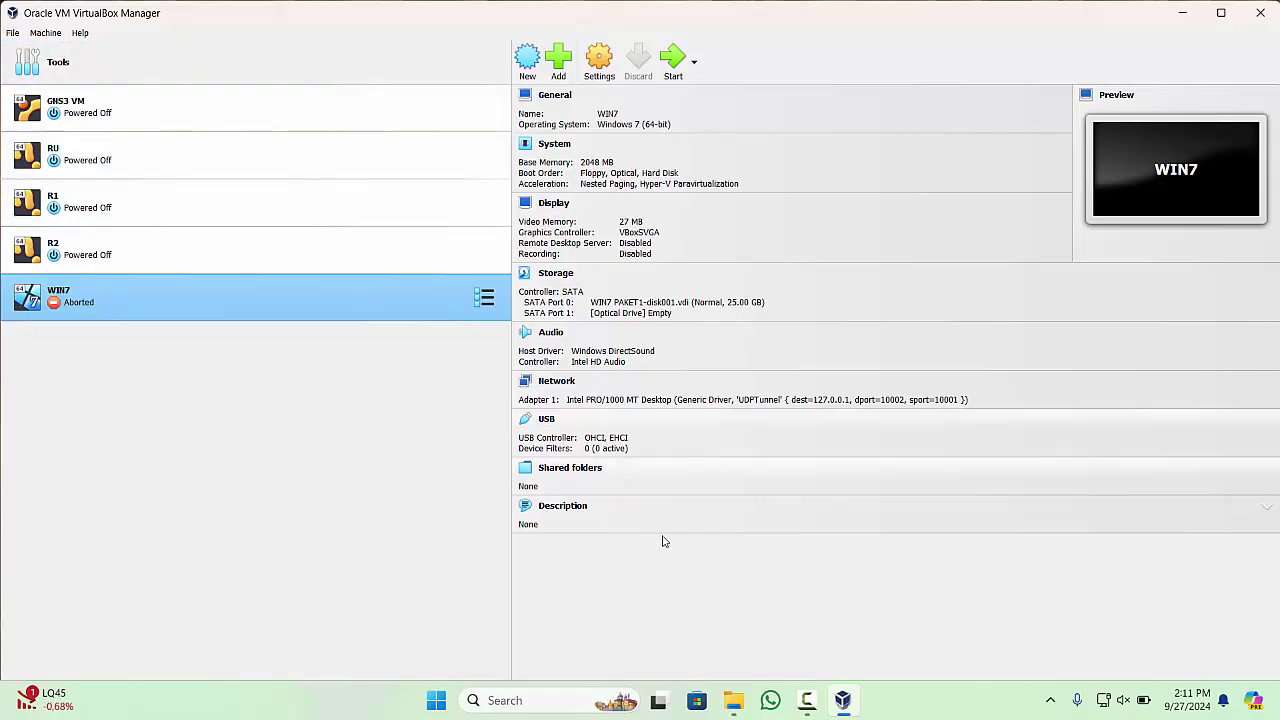
pyautogui.click(733, 700)
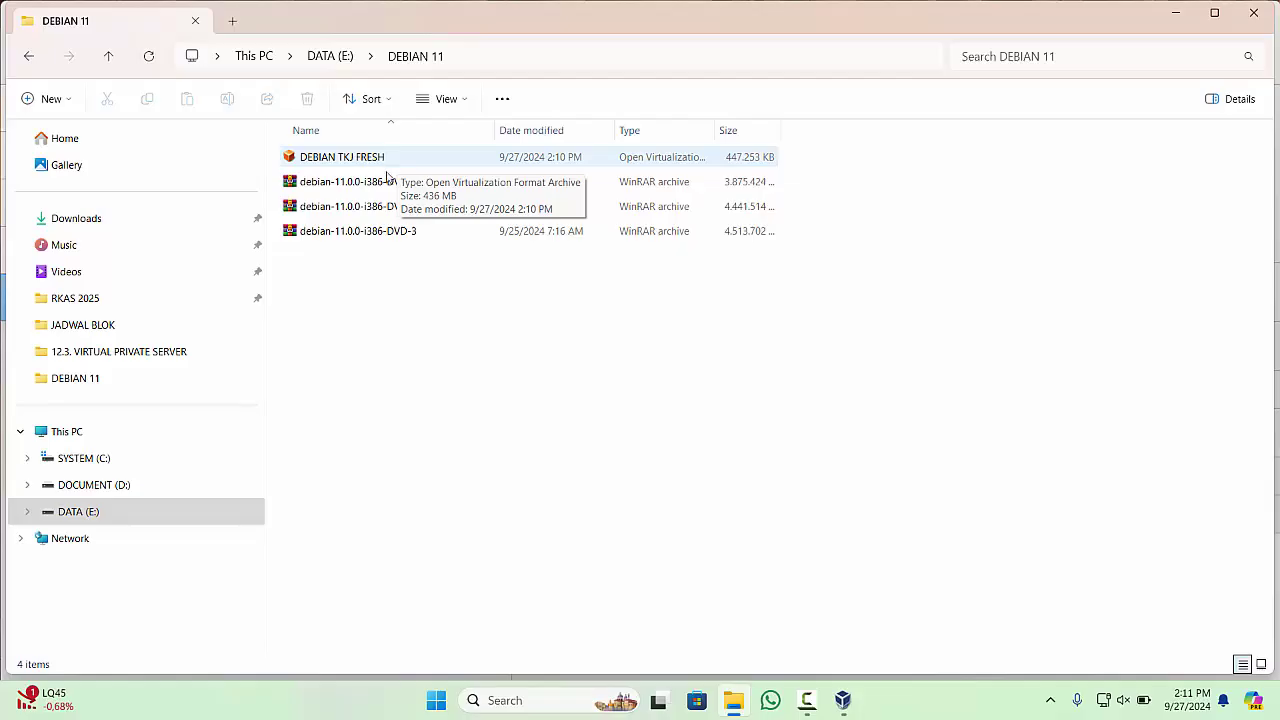
# - Paste a copy of DEBIAN TKJ FRESH into the DEBIAN 11 folder
pyautogui.click(374, 186)
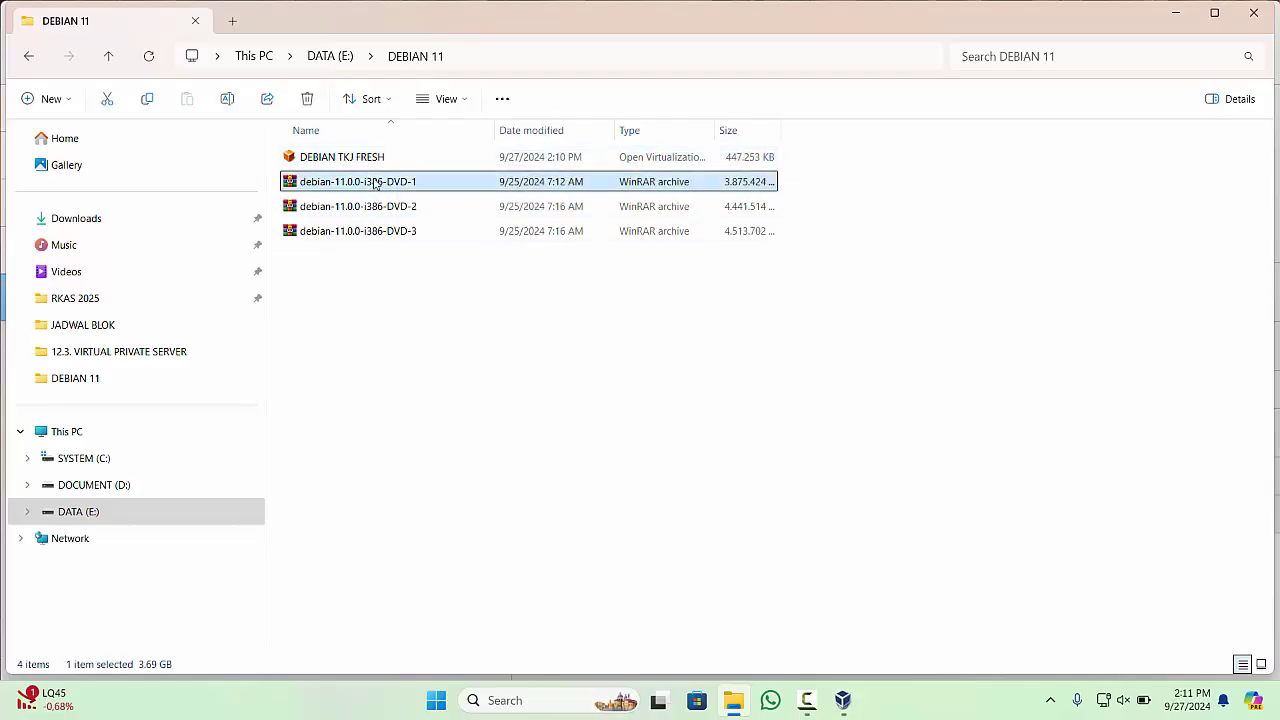
pyautogui.click(378, 160)
pyautogui.click(377, 176)
pyautogui.click(377, 162)
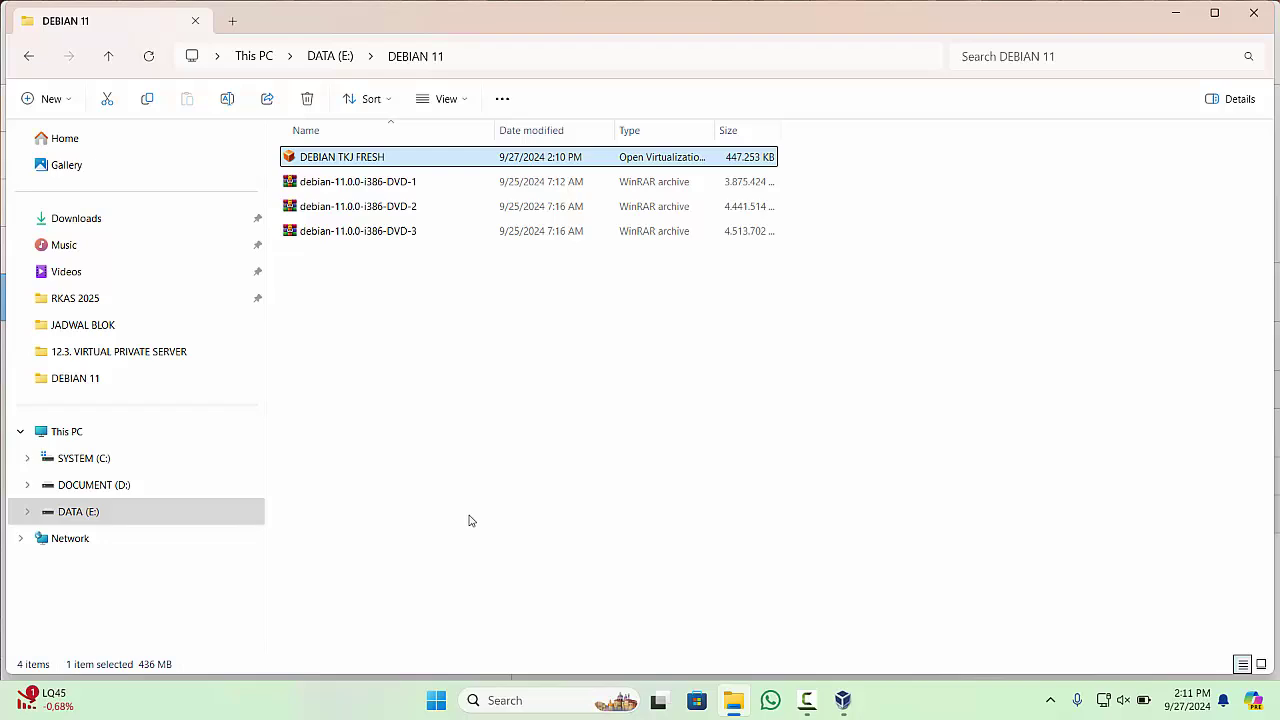
pyautogui.hotkey('ctrl', 'v')
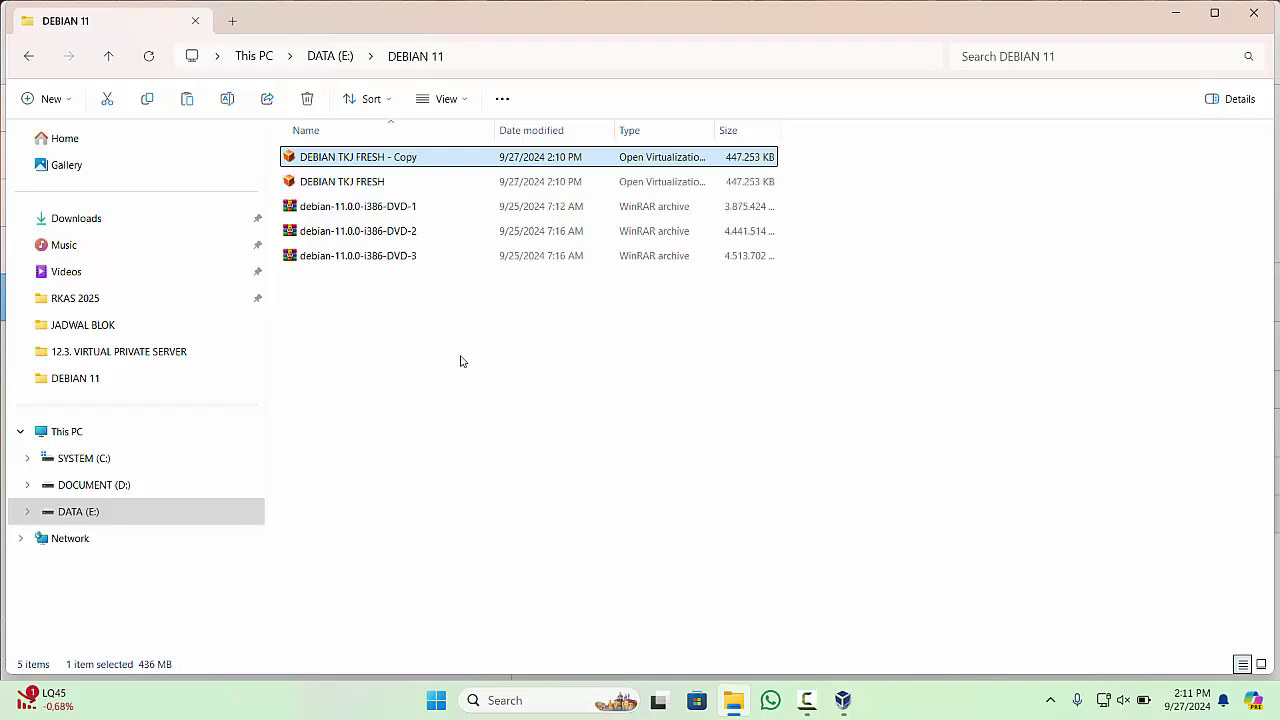
# - Rename the copied appliance file to REMOTE SERVER
pyautogui.click(400, 182)
pyautogui.click(400, 163)
pyautogui.click(395, 183)
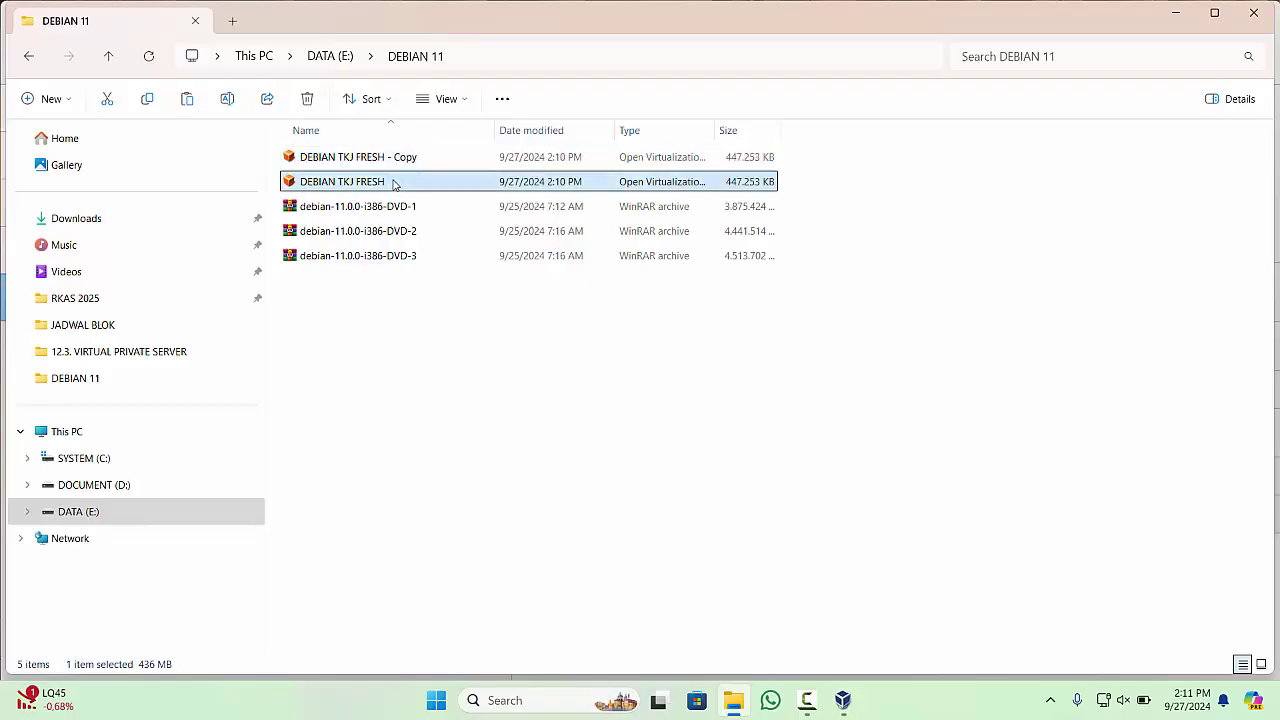
pyautogui.click(402, 159)
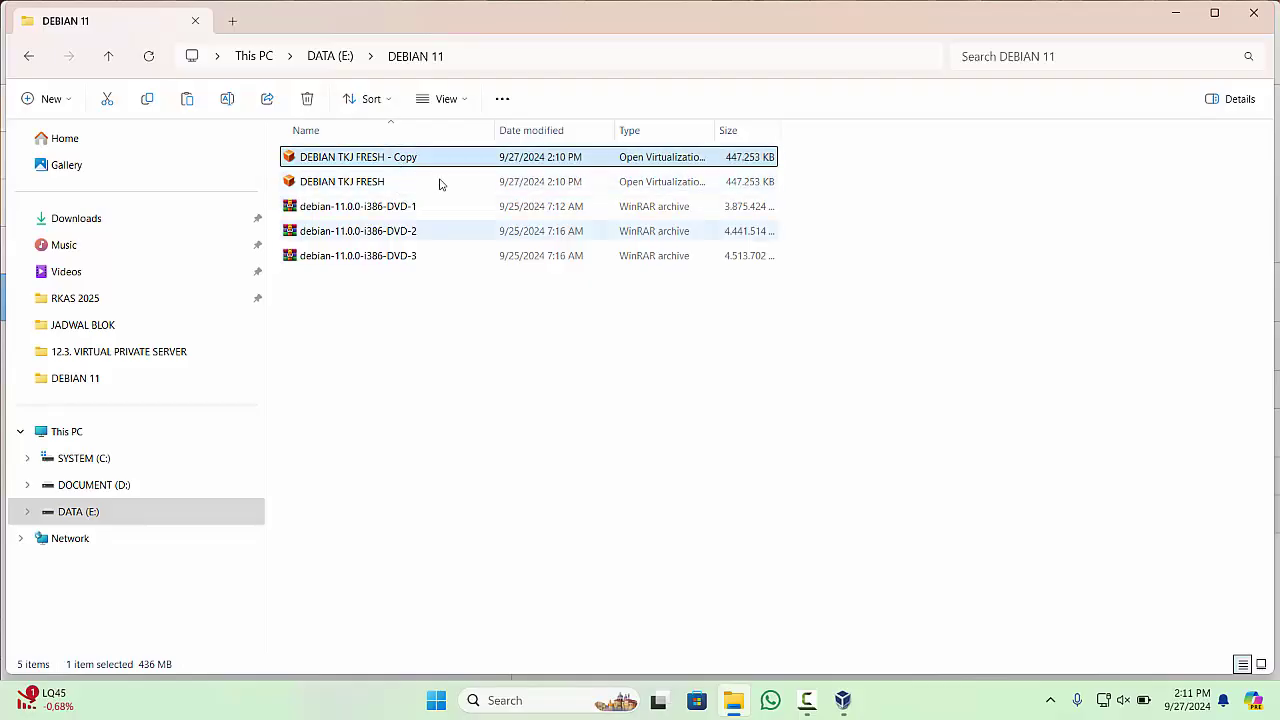
pyautogui.rightClick(408, 158)
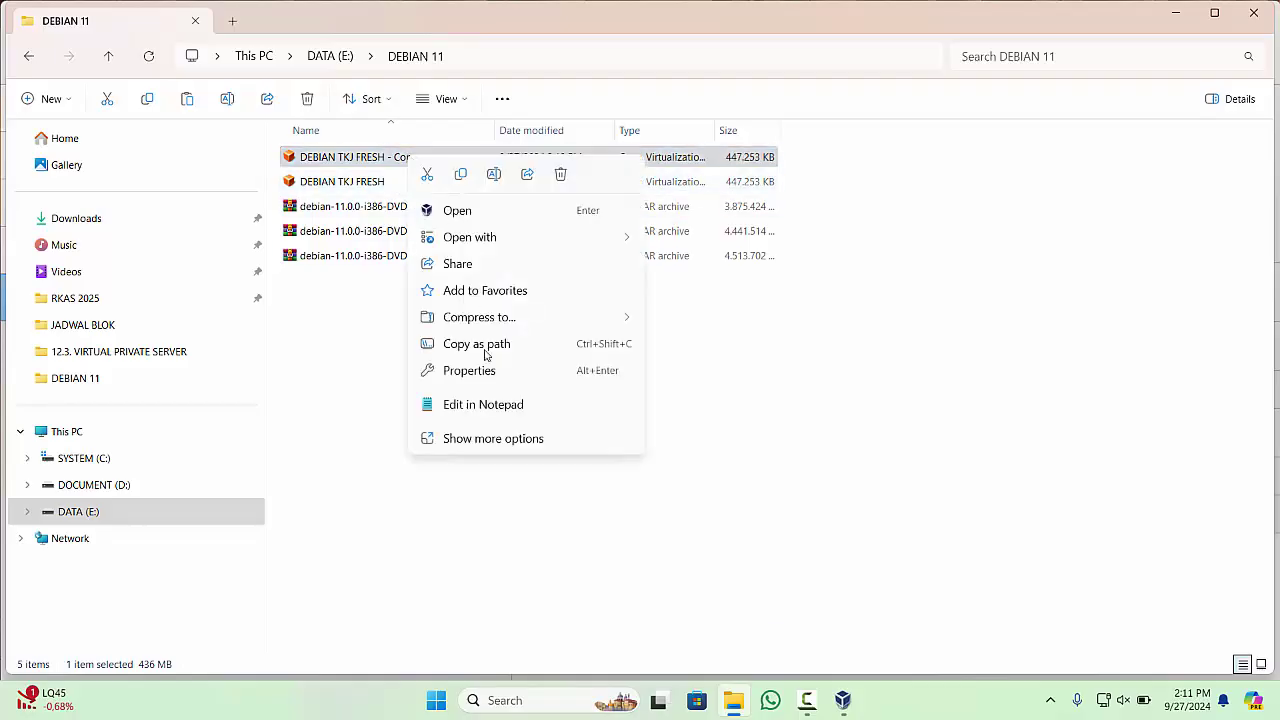
pyautogui.click(491, 440)
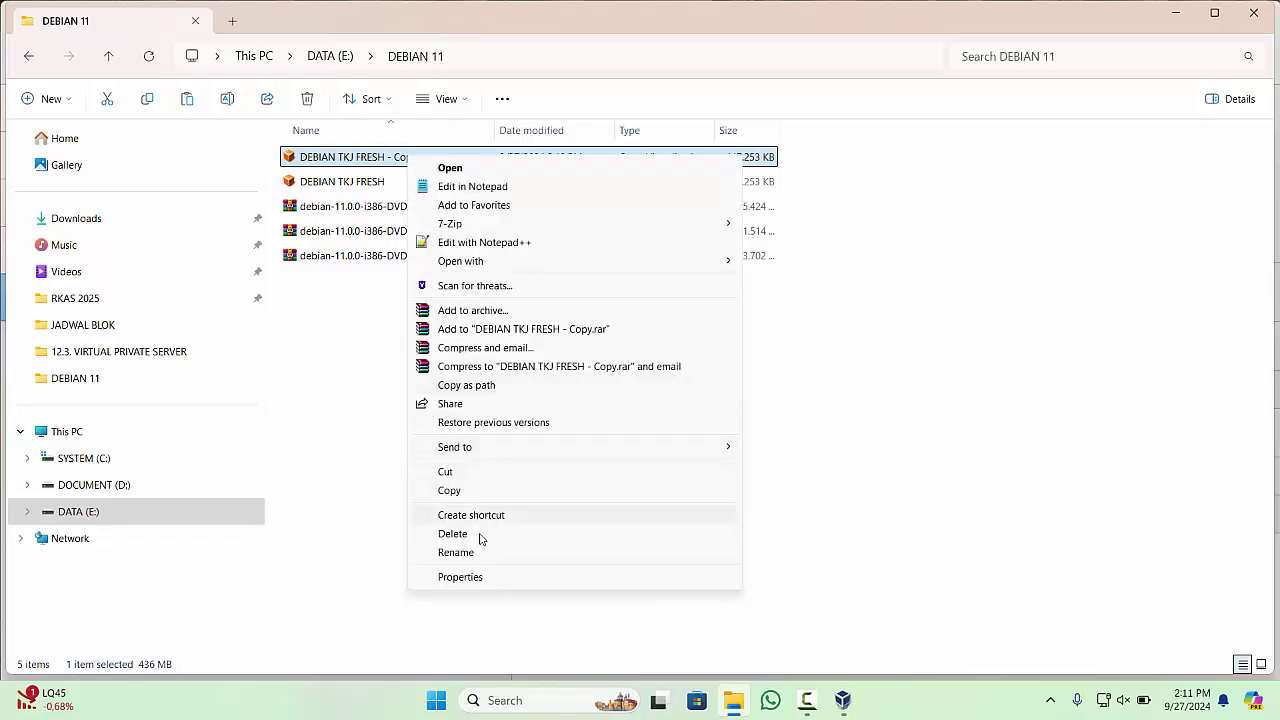
pyautogui.click(476, 554)
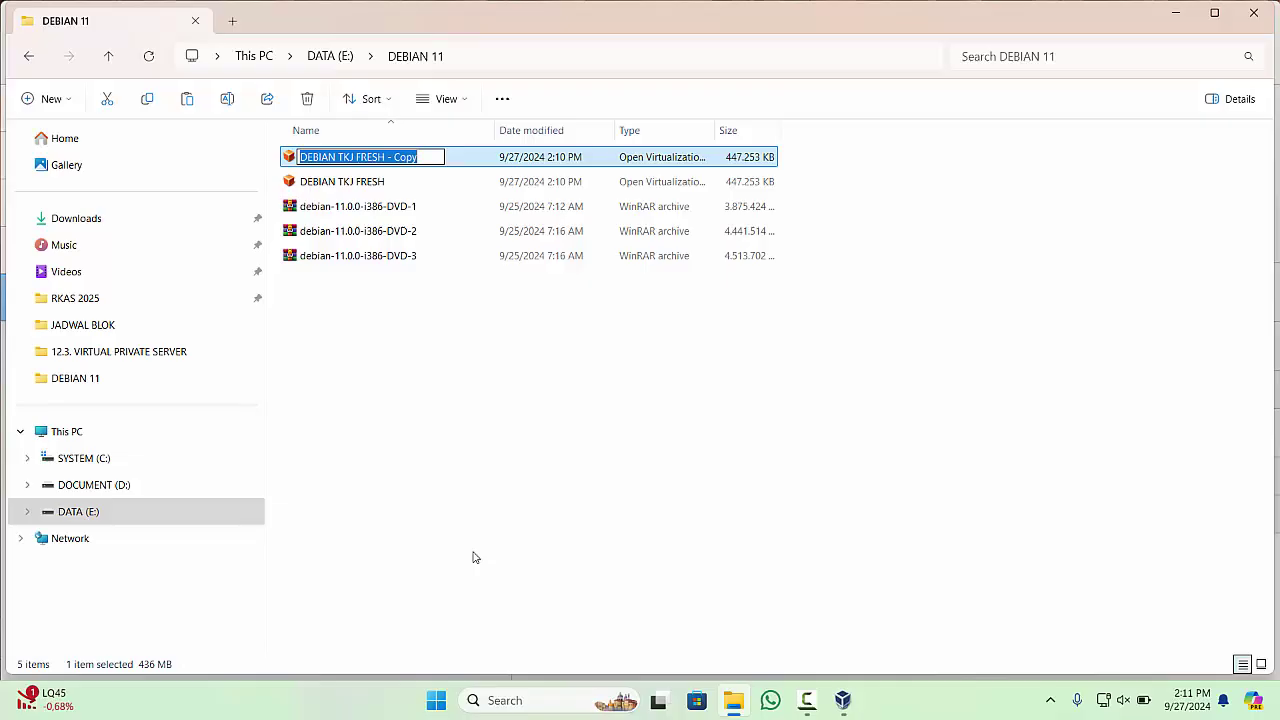
pyautogui.write('REMOTE')
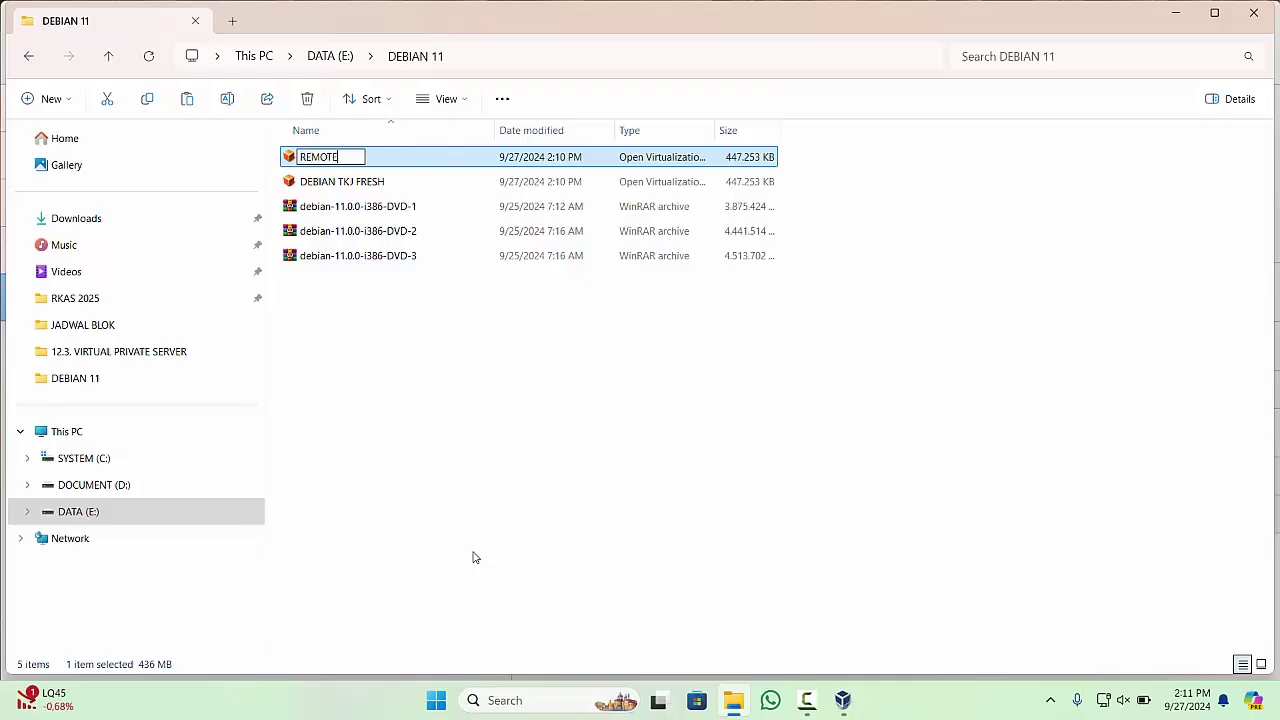
pyautogui.write(' SERVER')
pyautogui.press('Return')
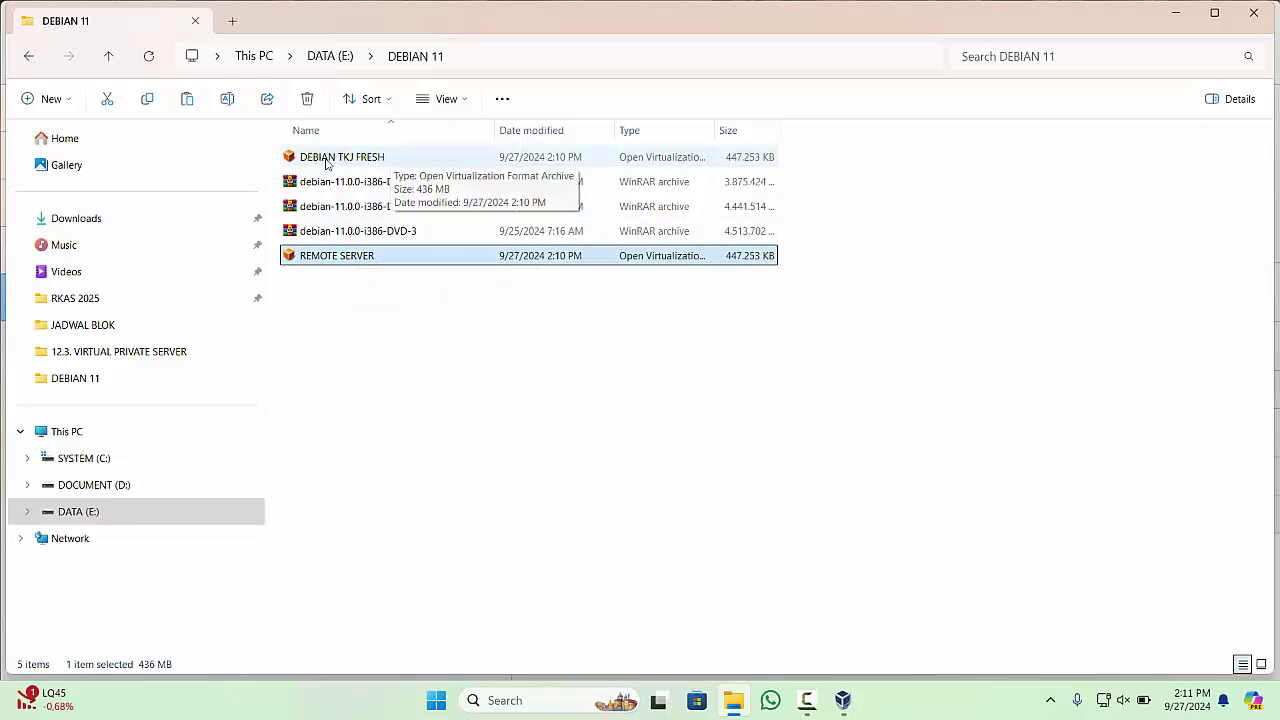
# - Compare the DEBIAN TKJ FRESH and REMOTE SERVER files side by side
pyautogui.click(366, 160)
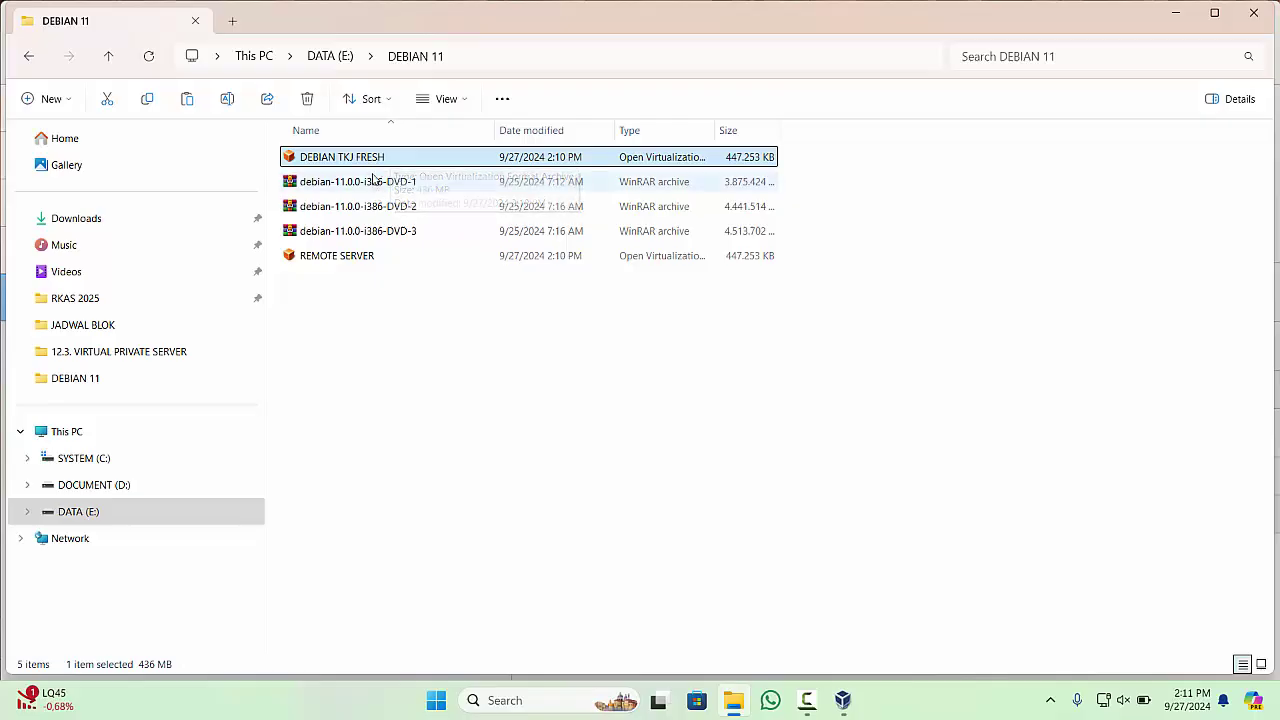
pyautogui.click(366, 258)
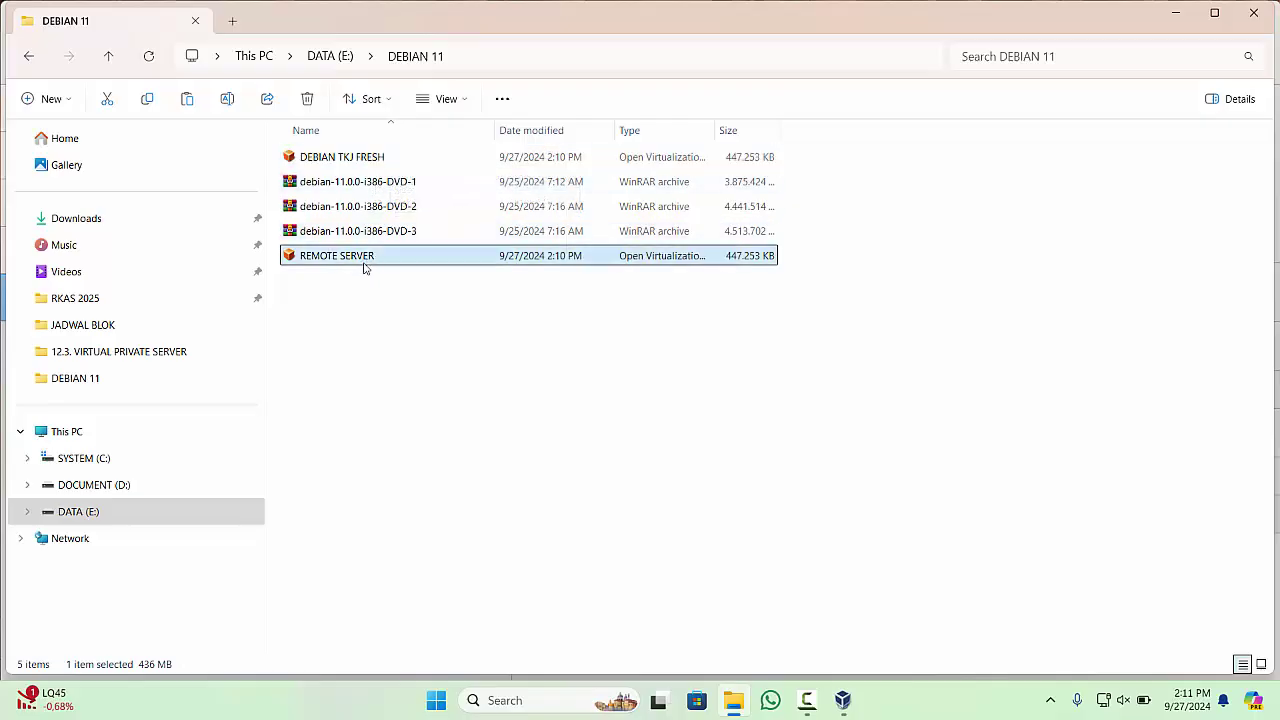
pyautogui.click(389, 161)
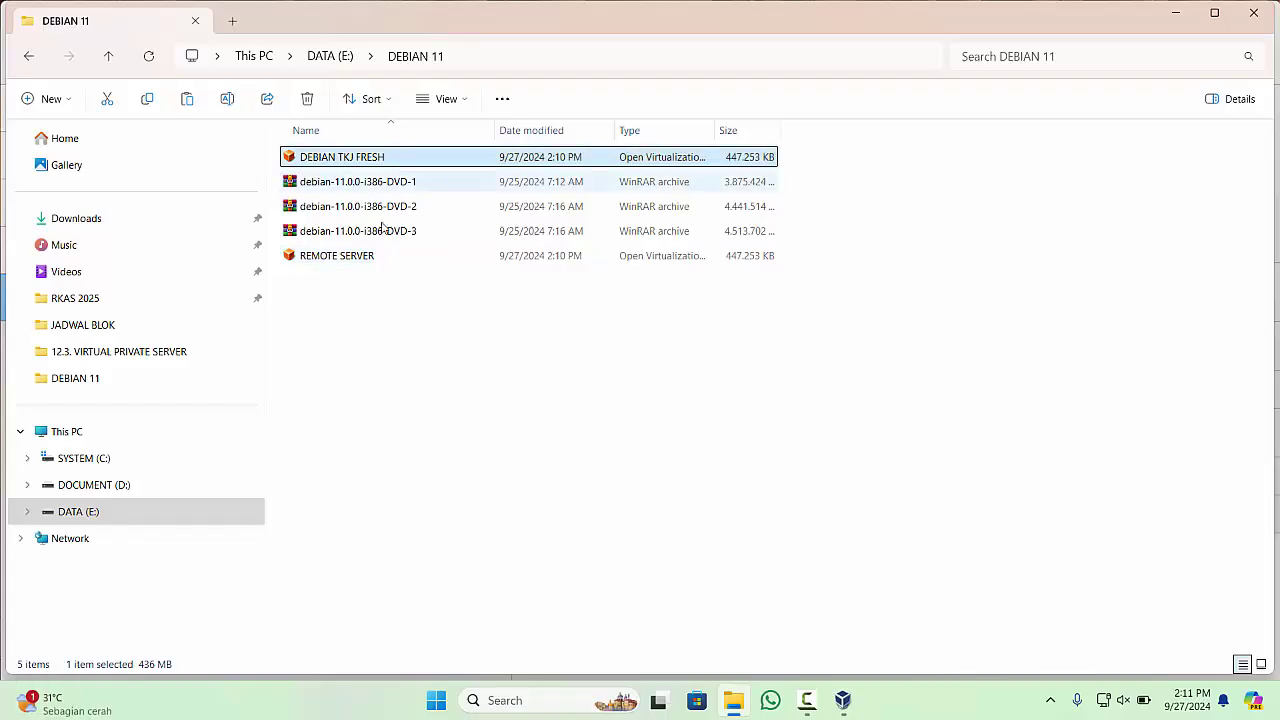
pyautogui.click(372, 258)
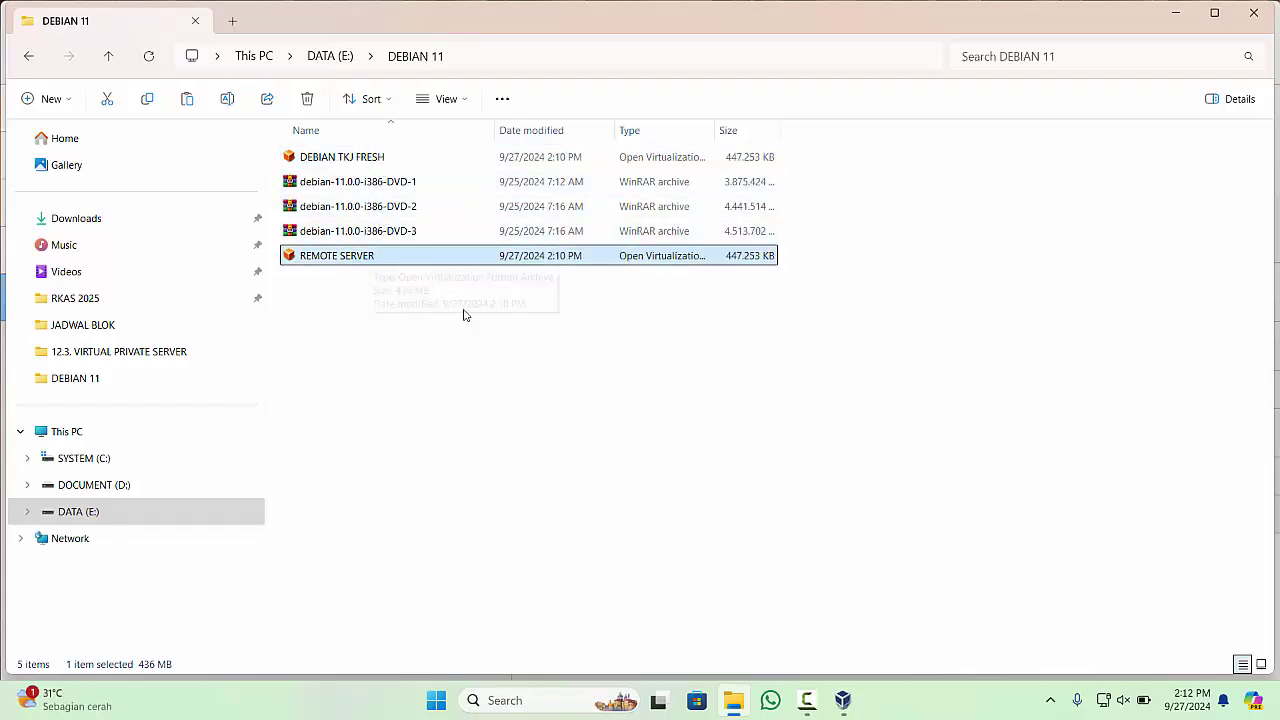
# - Import E:\DEBIAN 11\REMOTE SERVER.ova as an appliance using the suggested settings
pyautogui.click(843, 700)
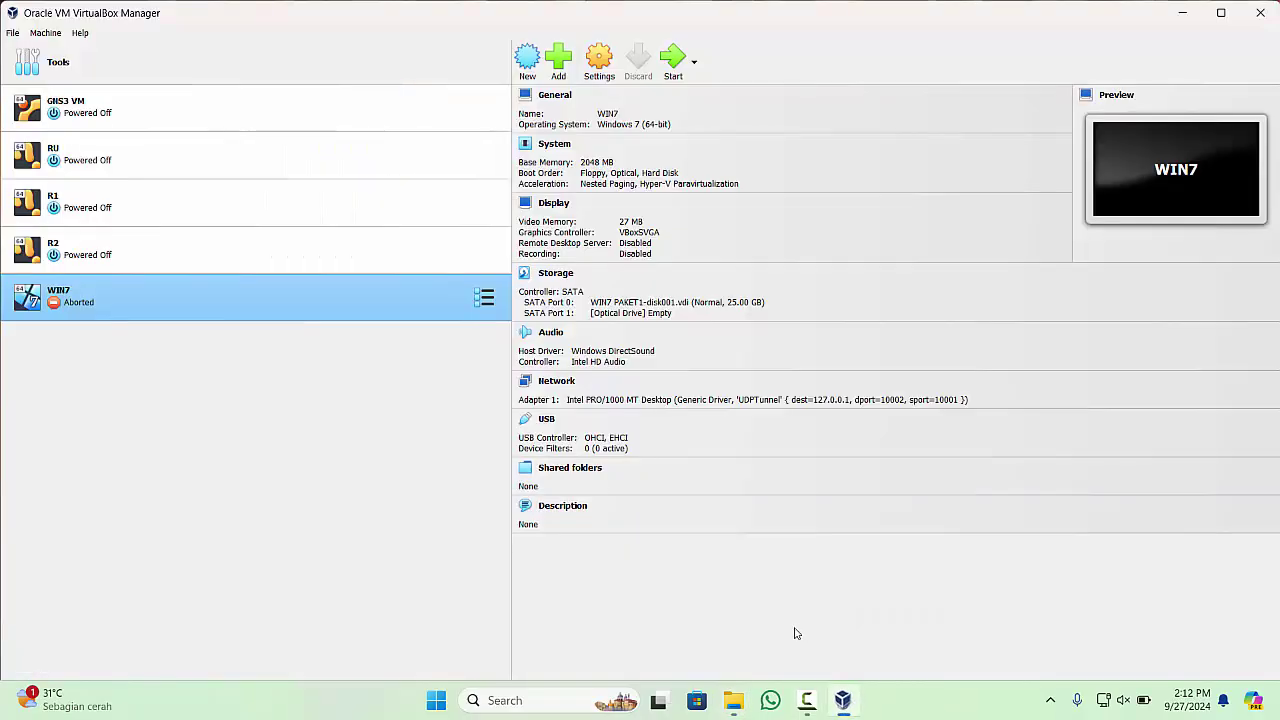
pyautogui.click(16, 34)
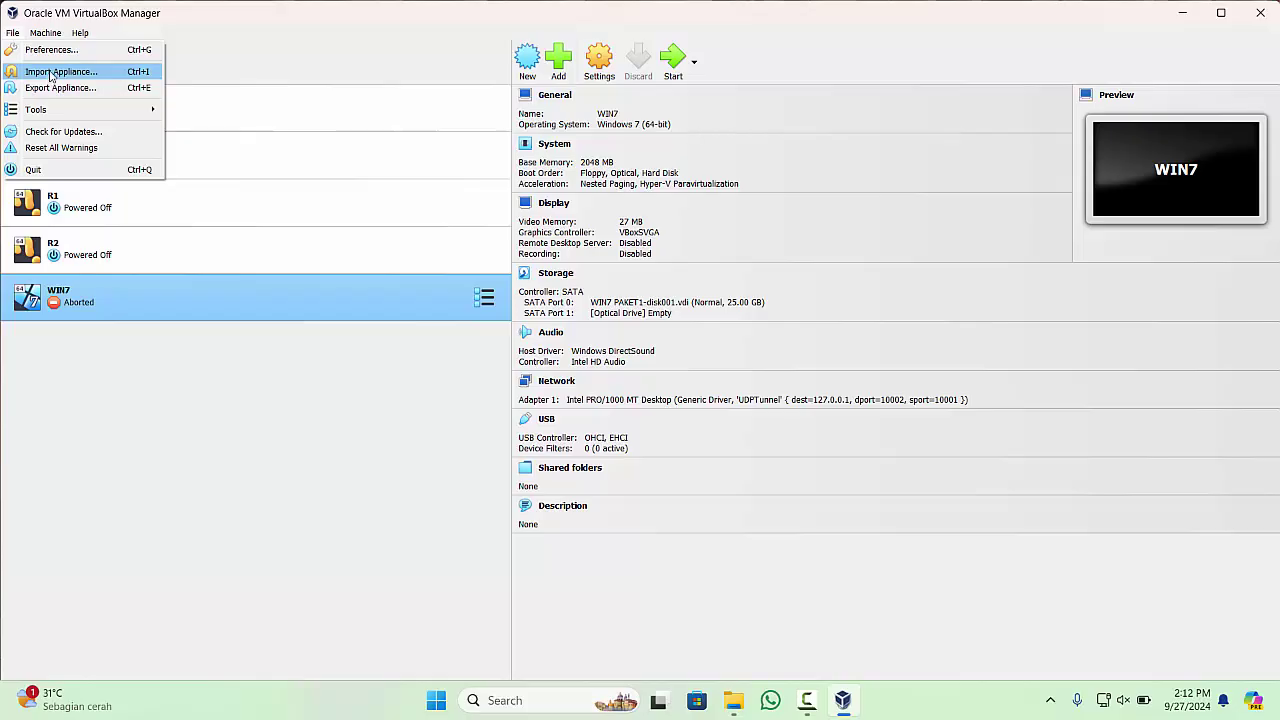
pyautogui.click(52, 73)
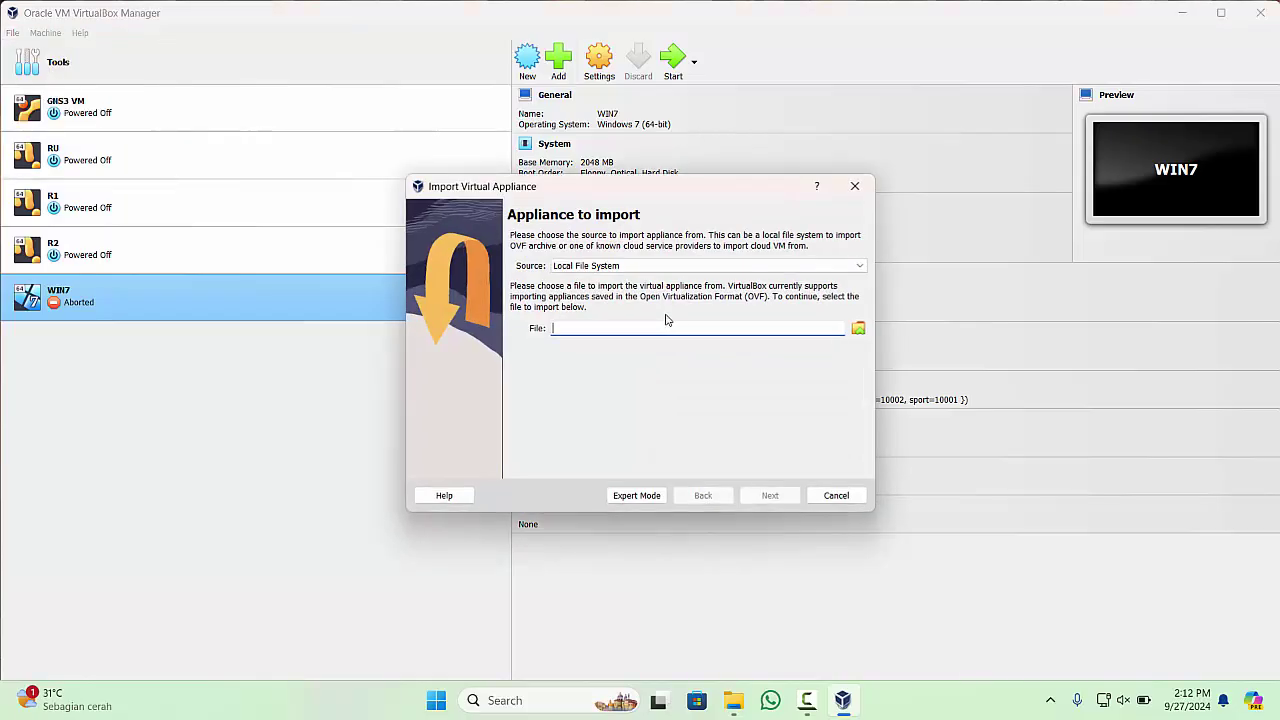
pyautogui.click(859, 330)
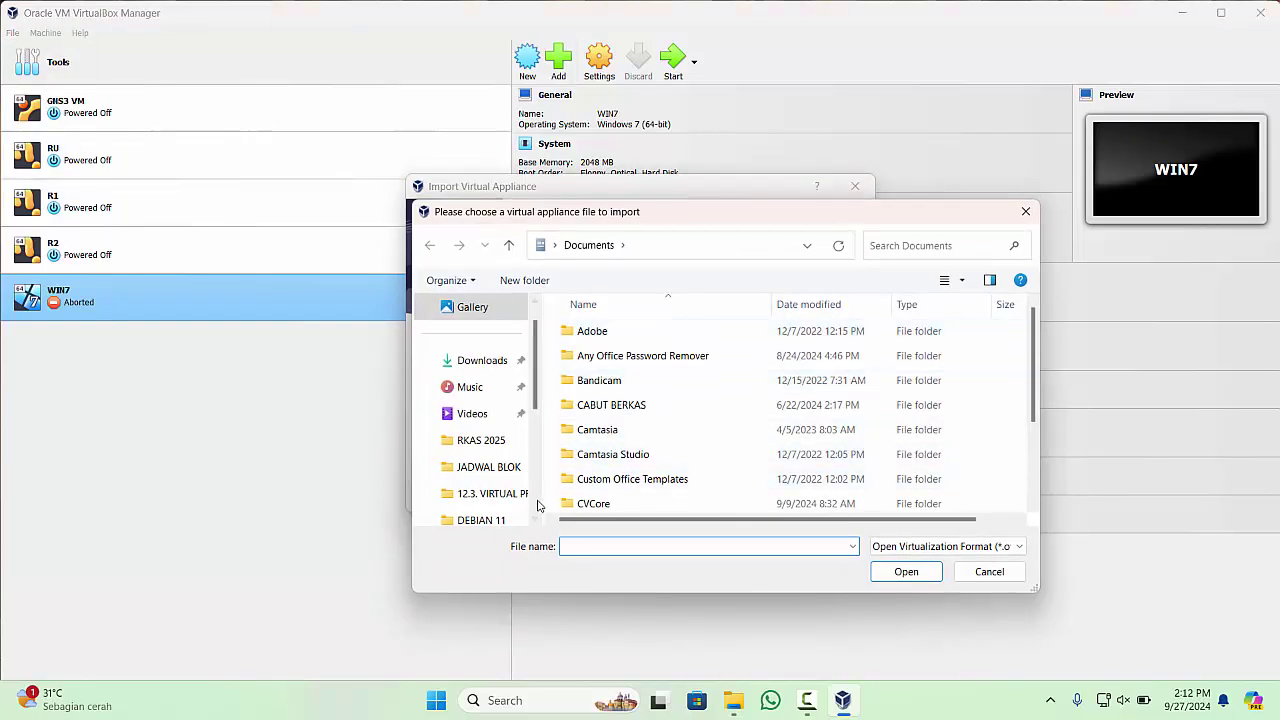
pyautogui.scroll(-5, 537, 506)
pyautogui.click(505, 442)
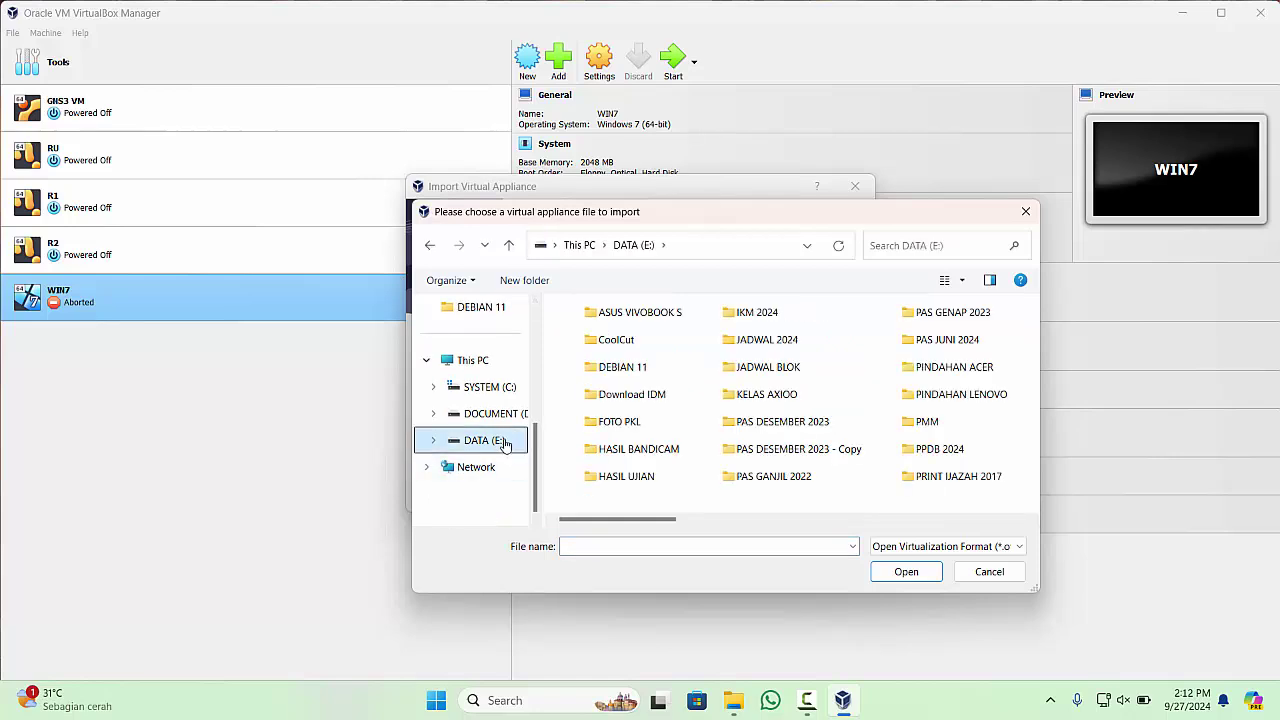
pyautogui.doubleClick(643, 368)
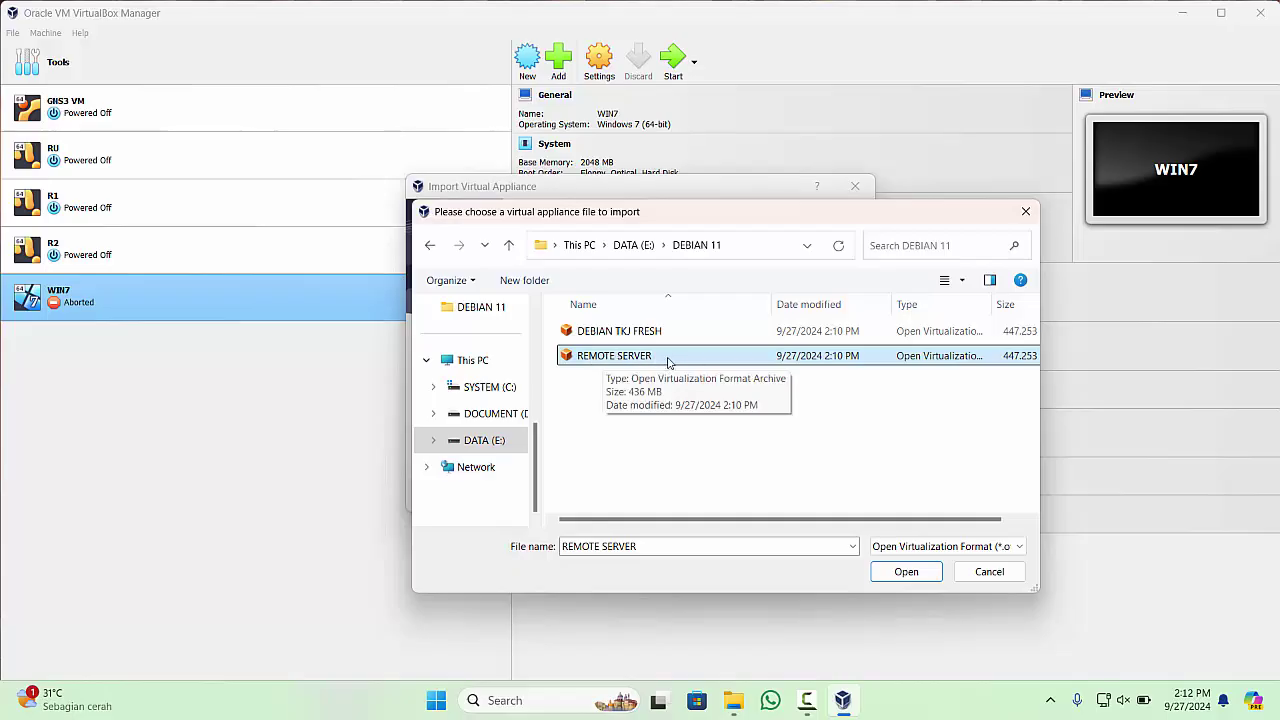
pyautogui.click(906, 571)
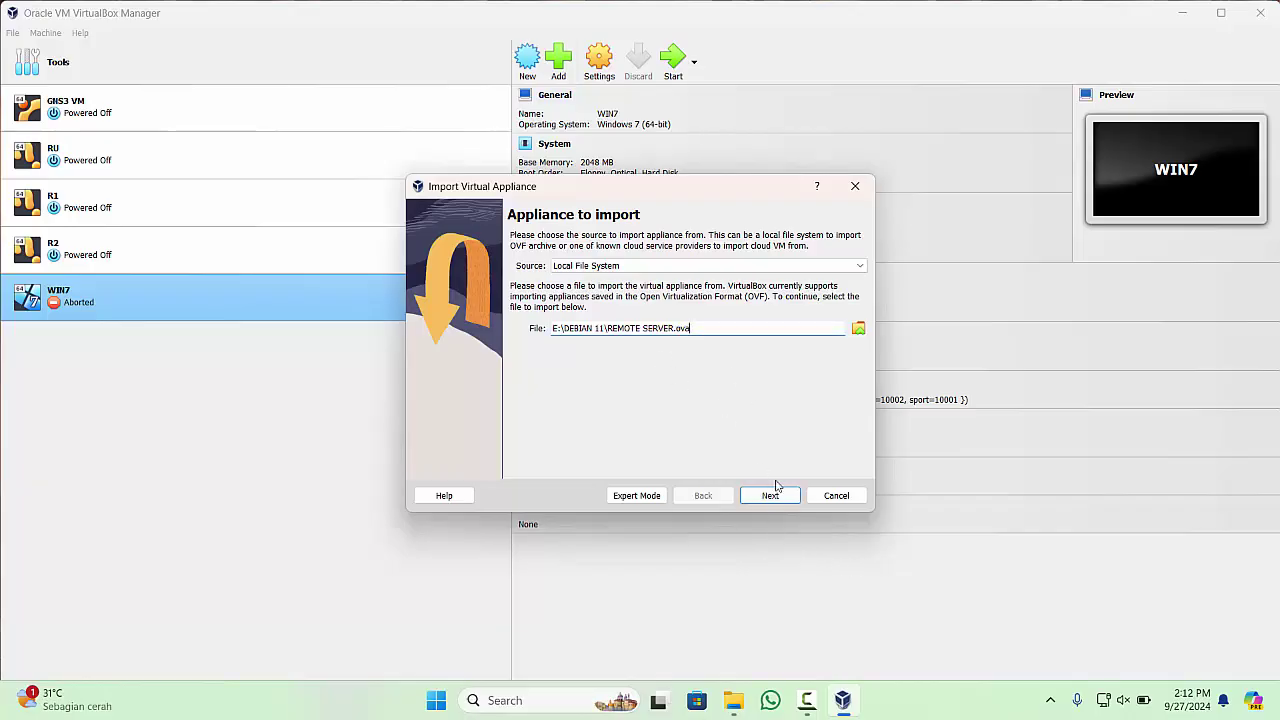
pyautogui.click(784, 497)
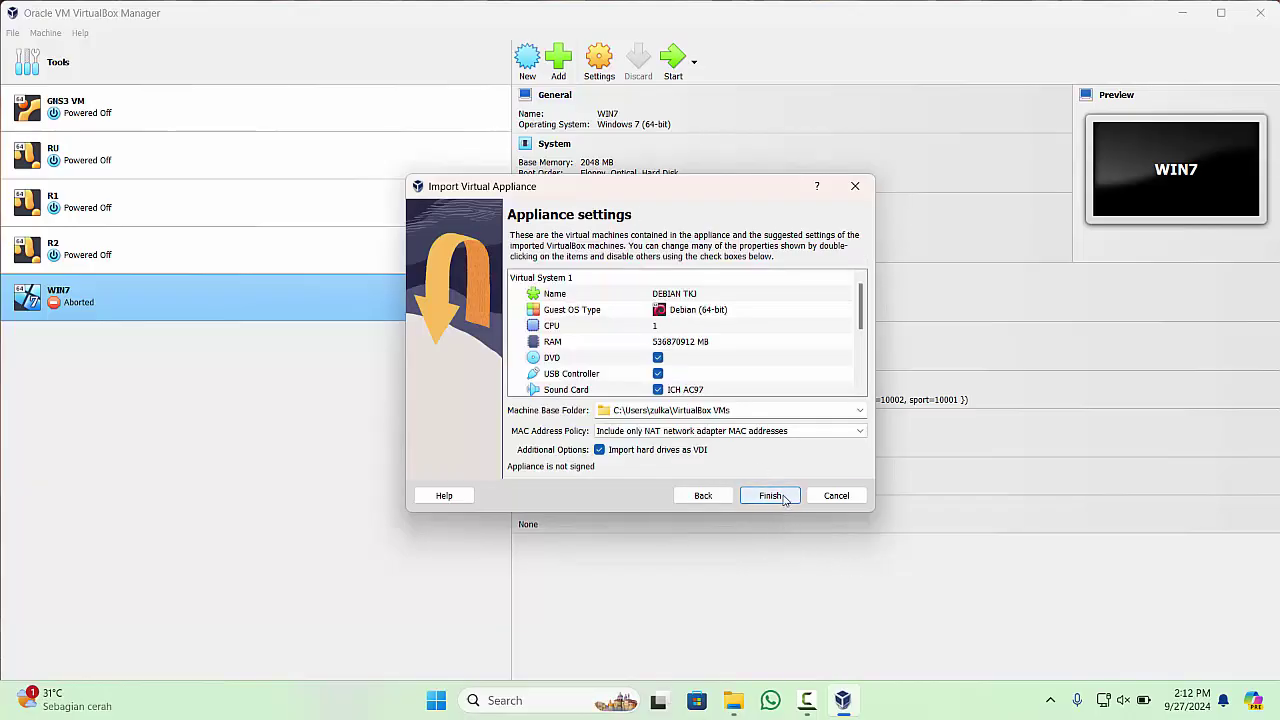
pyautogui.click(784, 497)
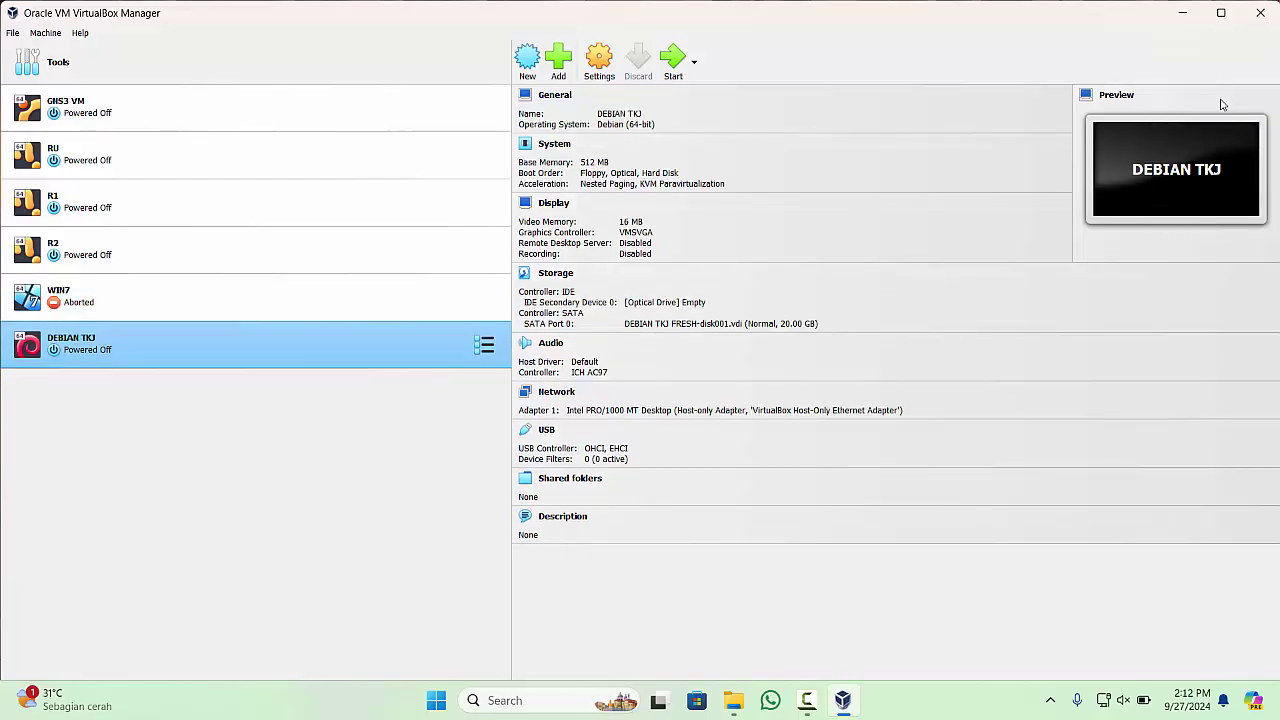
pyautogui.click(146, 302)
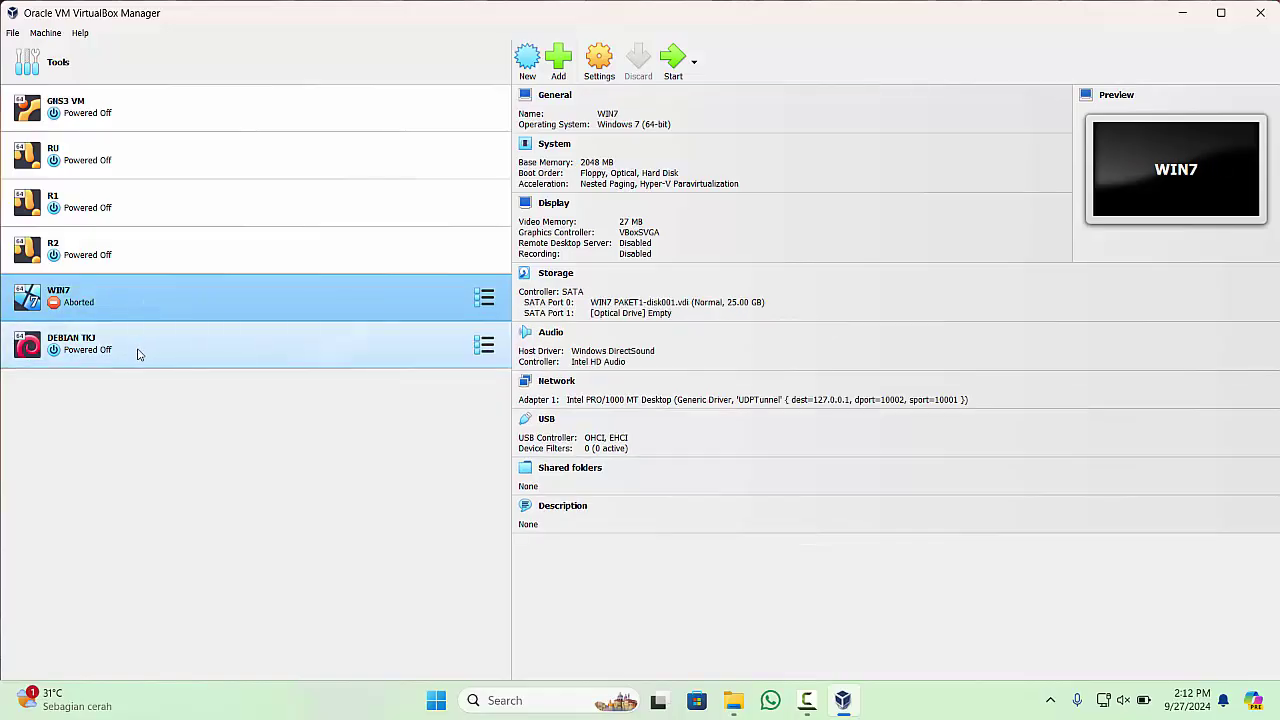
pyautogui.click(138, 353)
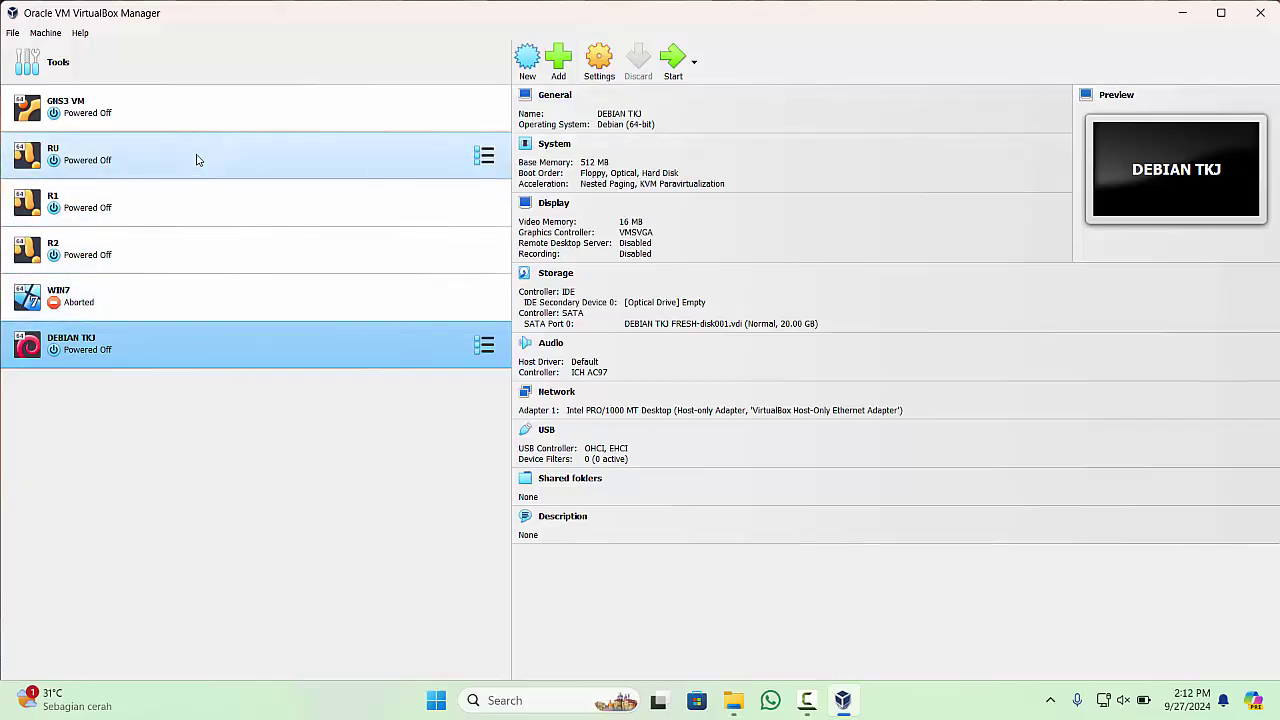
pyautogui.click(248, 258)
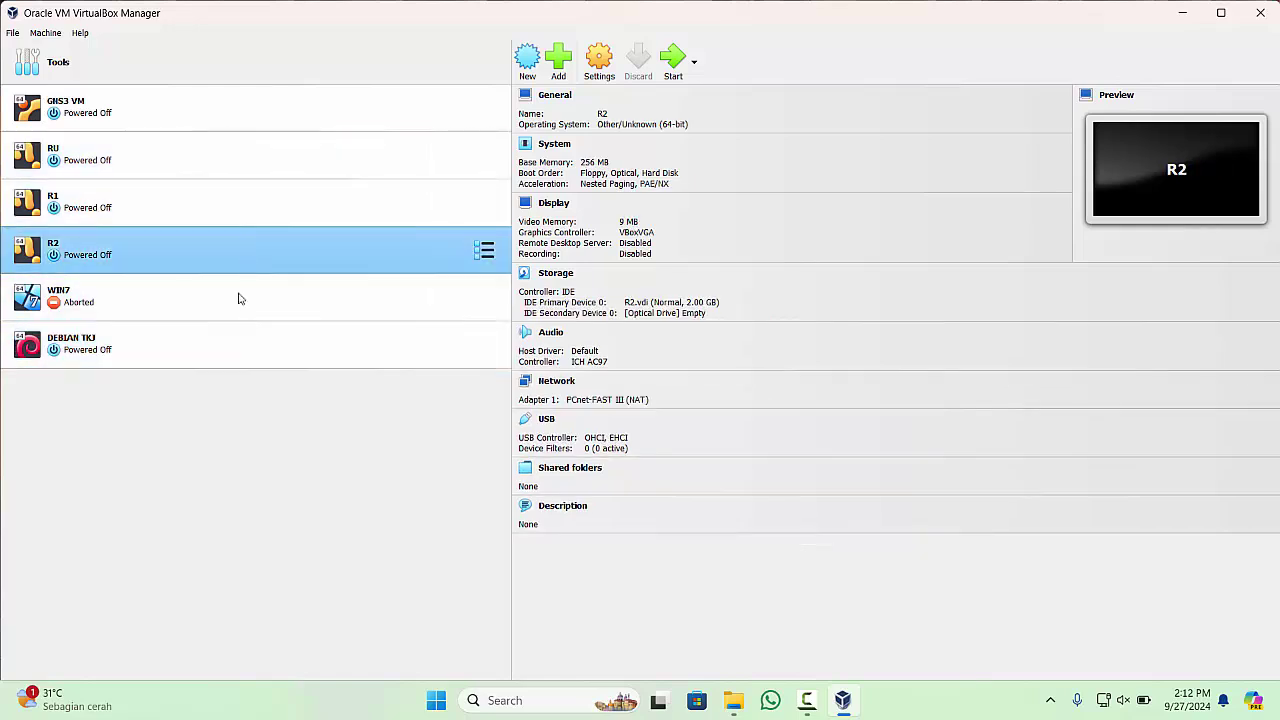
pyautogui.click(220, 356)
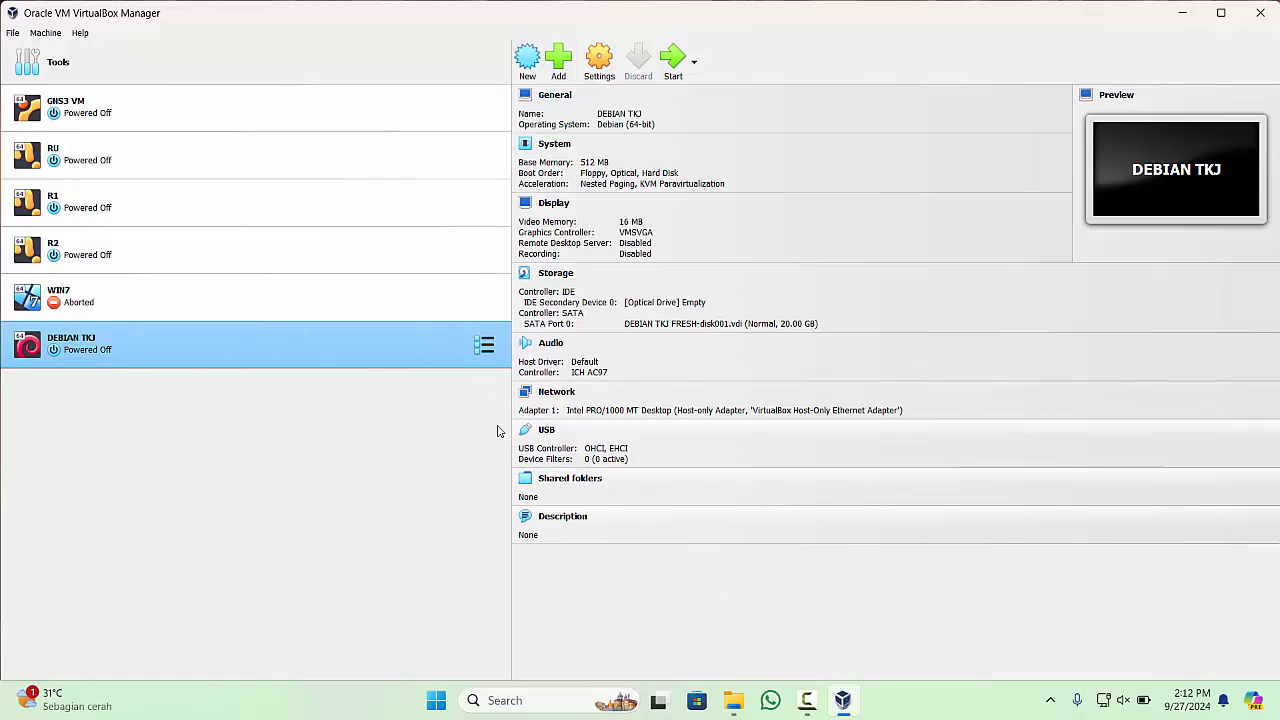
pyautogui.click(741, 709)
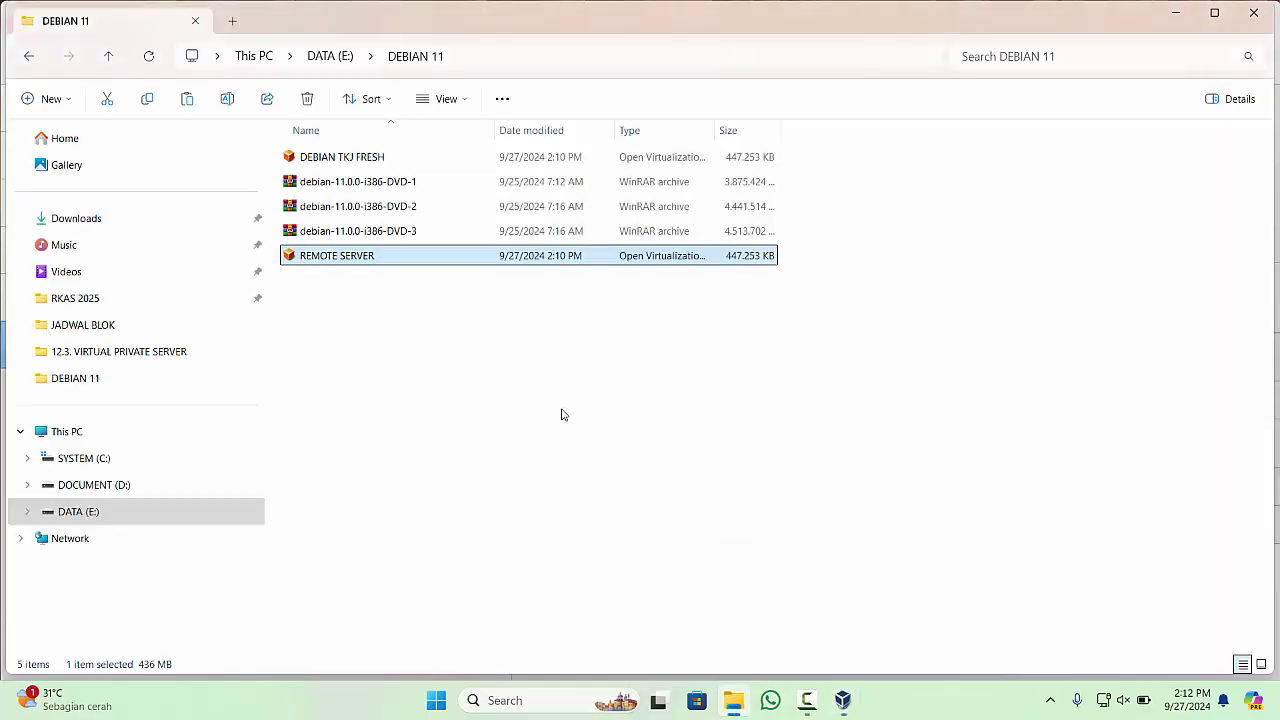
pyautogui.click(380, 160)
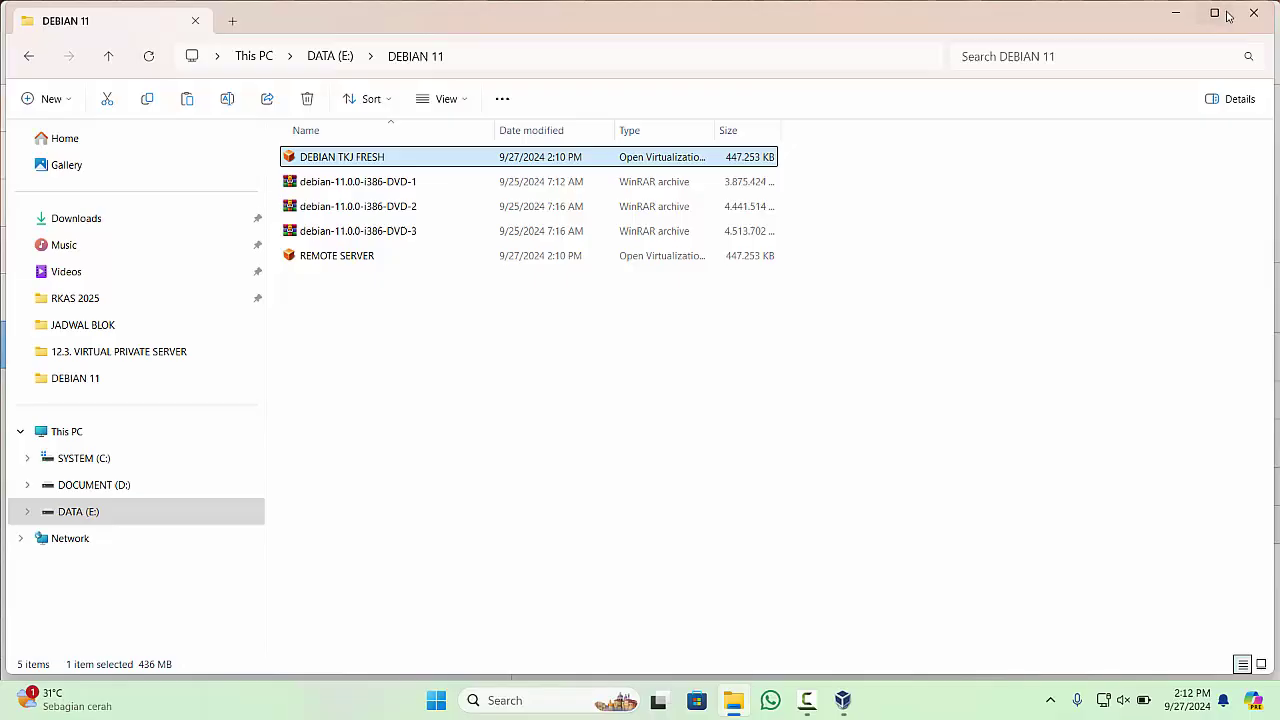
pyautogui.click(1178, 13)
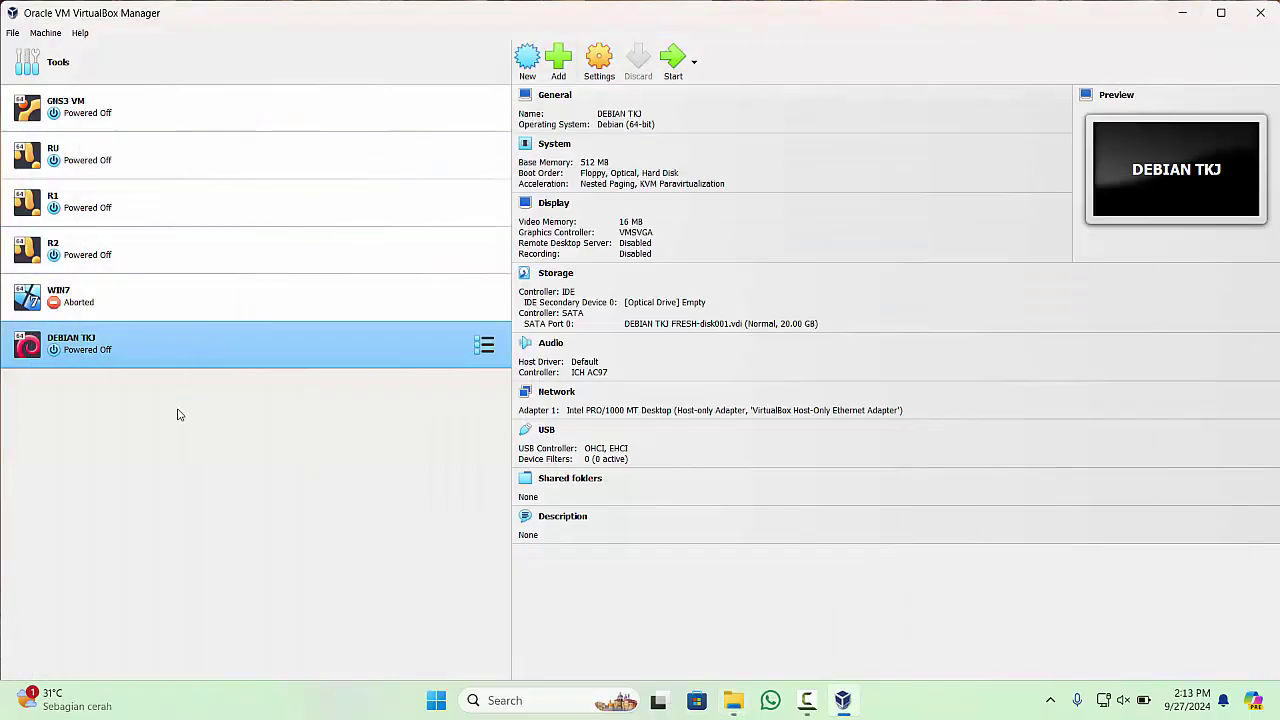
pyautogui.click(82, 303)
pyautogui.click(86, 342)
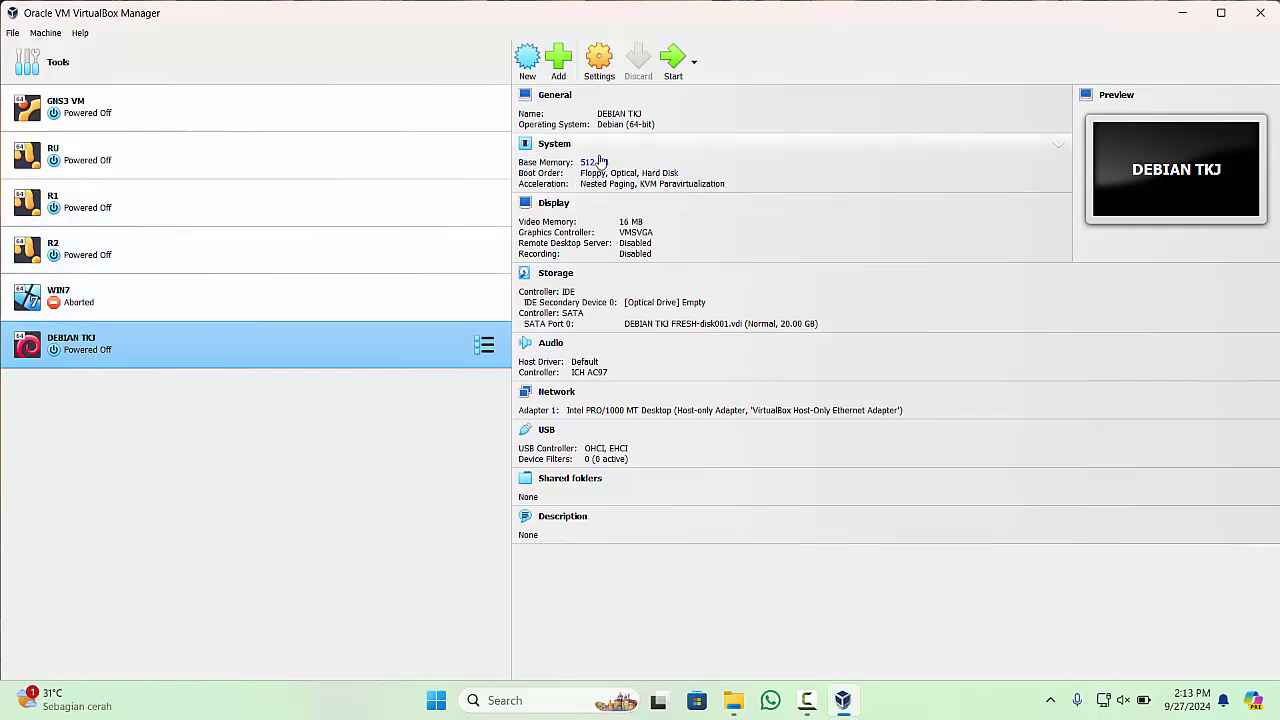
pyautogui.click(329, 300)
# - In DEBIAN TKJ's settings, change the name to REMOTE SERVER, review Network, and save
pyautogui.click(297, 346)
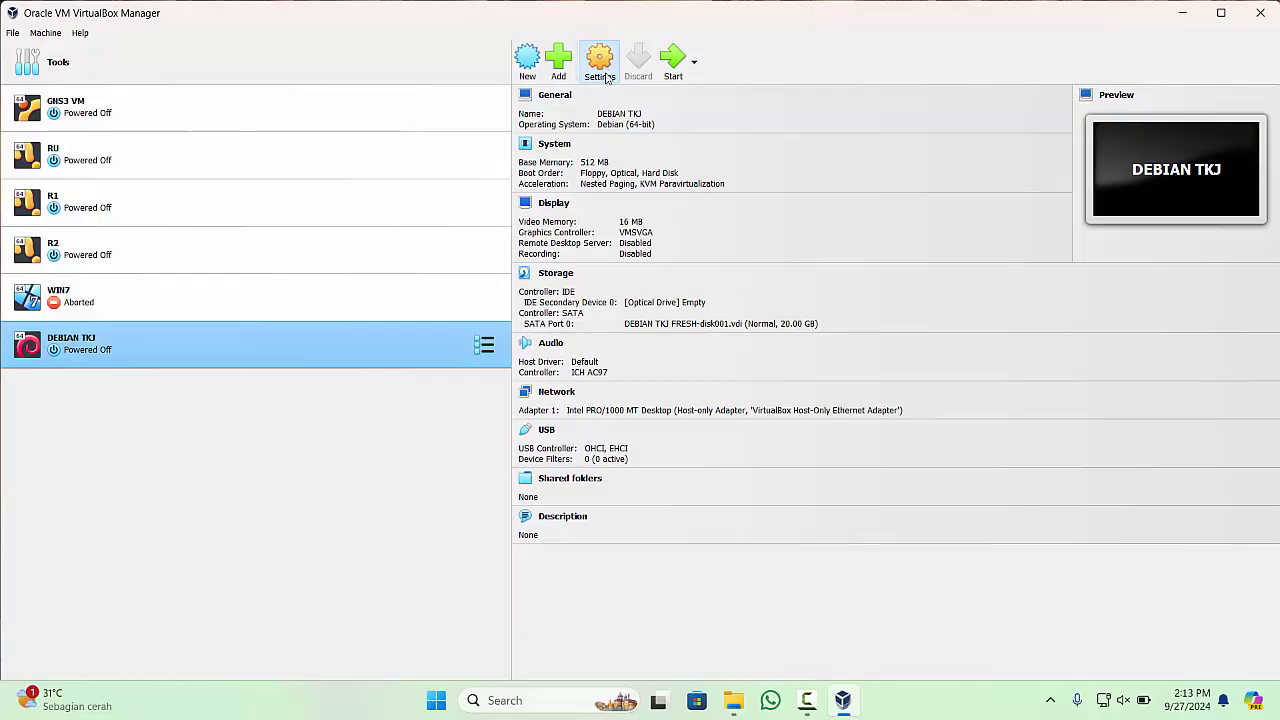
pyautogui.hotkey('ctrl', 's')
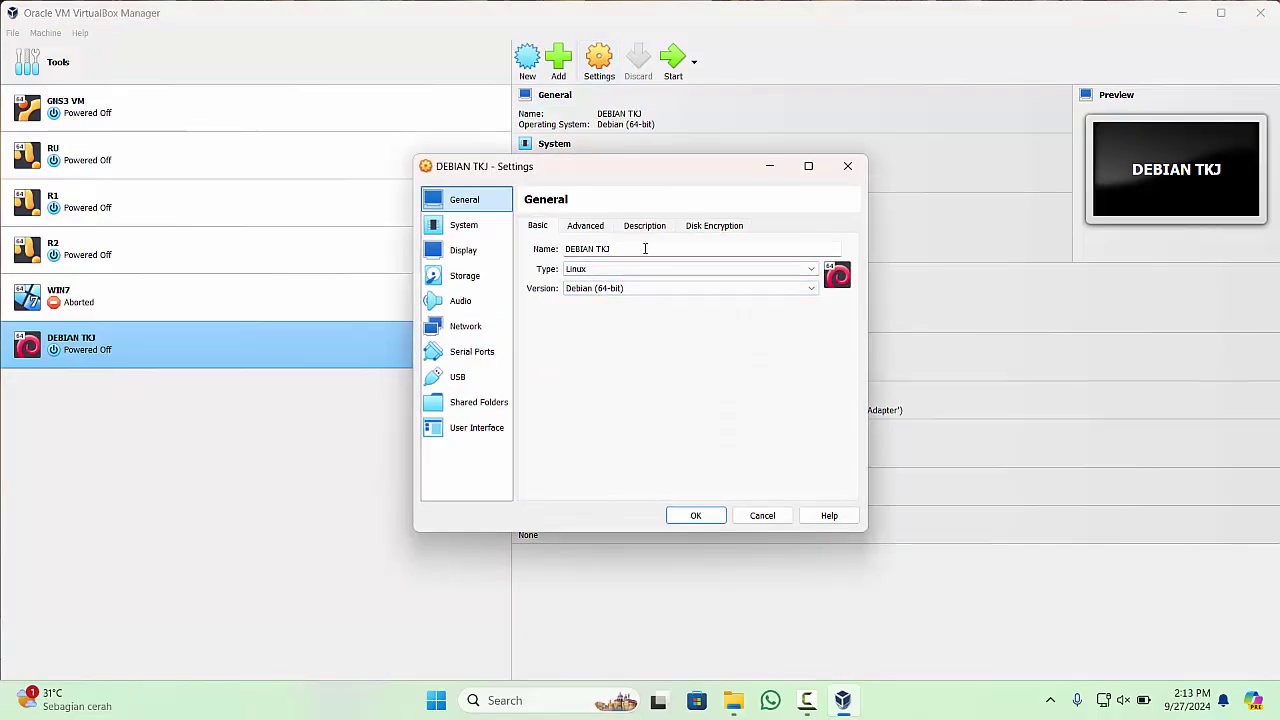
pyautogui.moveTo(640, 248); pyautogui.dragTo(562, 248)
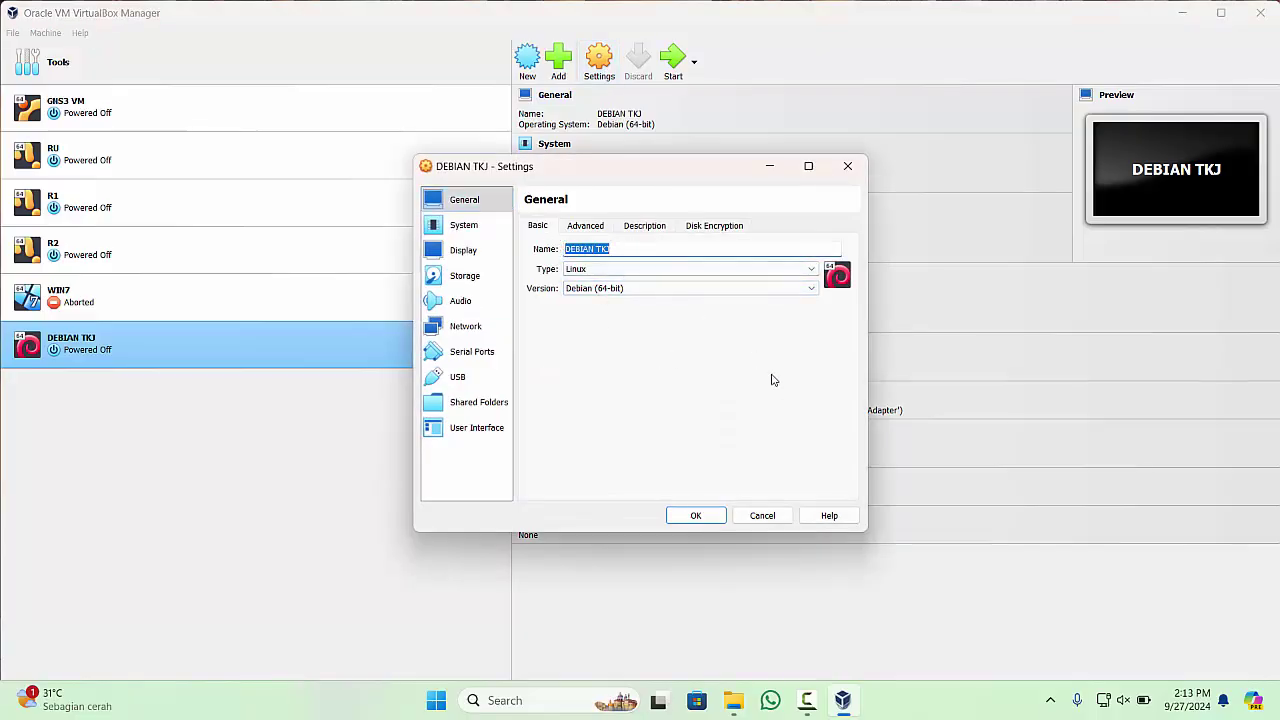
pyautogui.write('REMOTE SERVER')
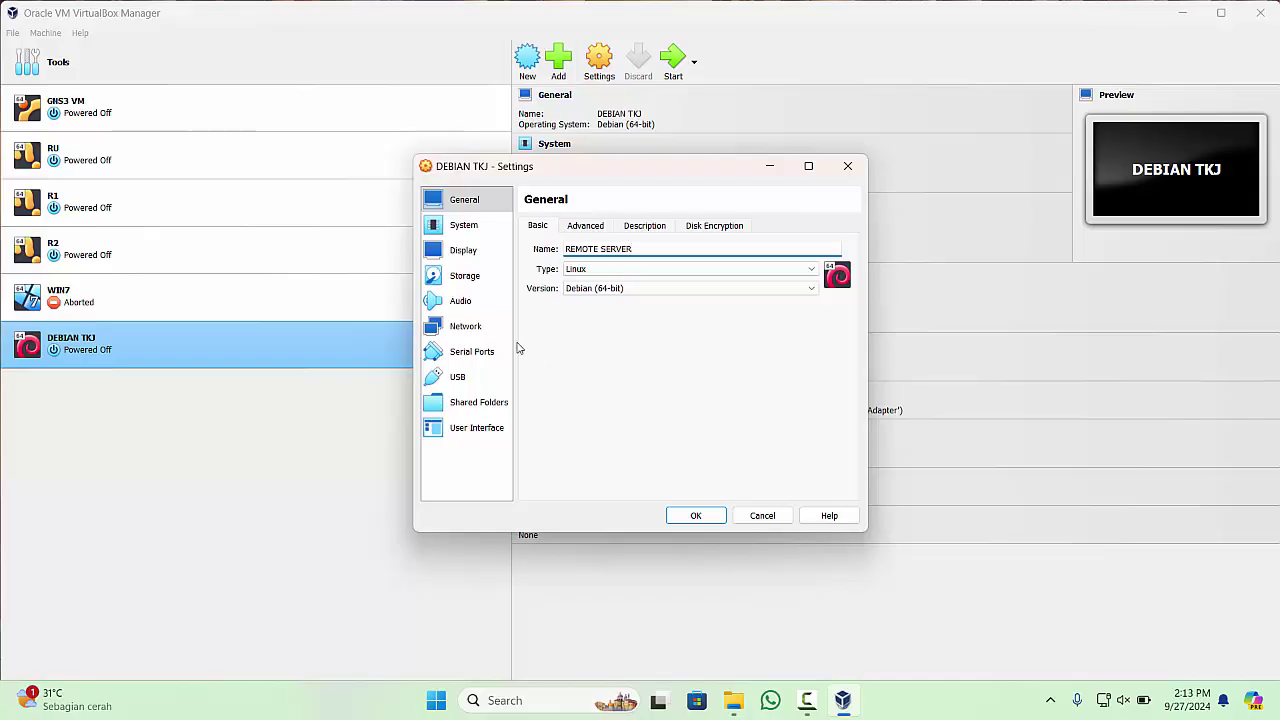
pyautogui.click(477, 330)
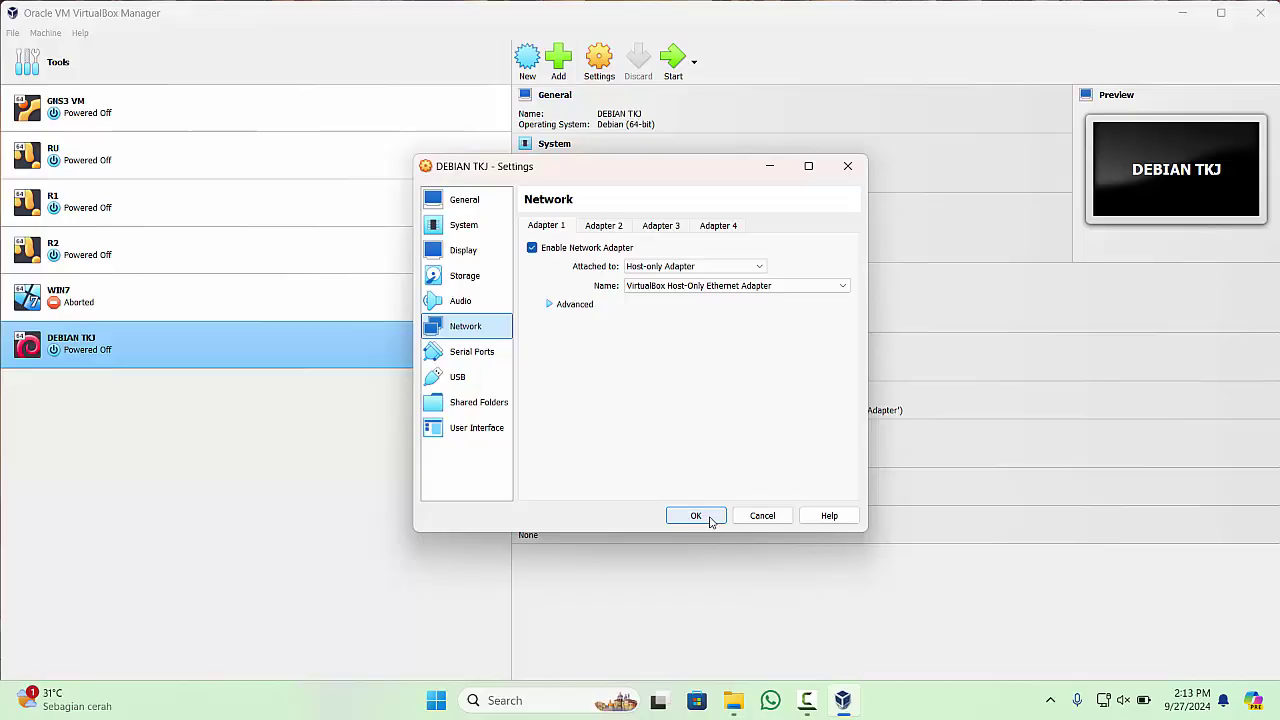
pyautogui.click(697, 516)
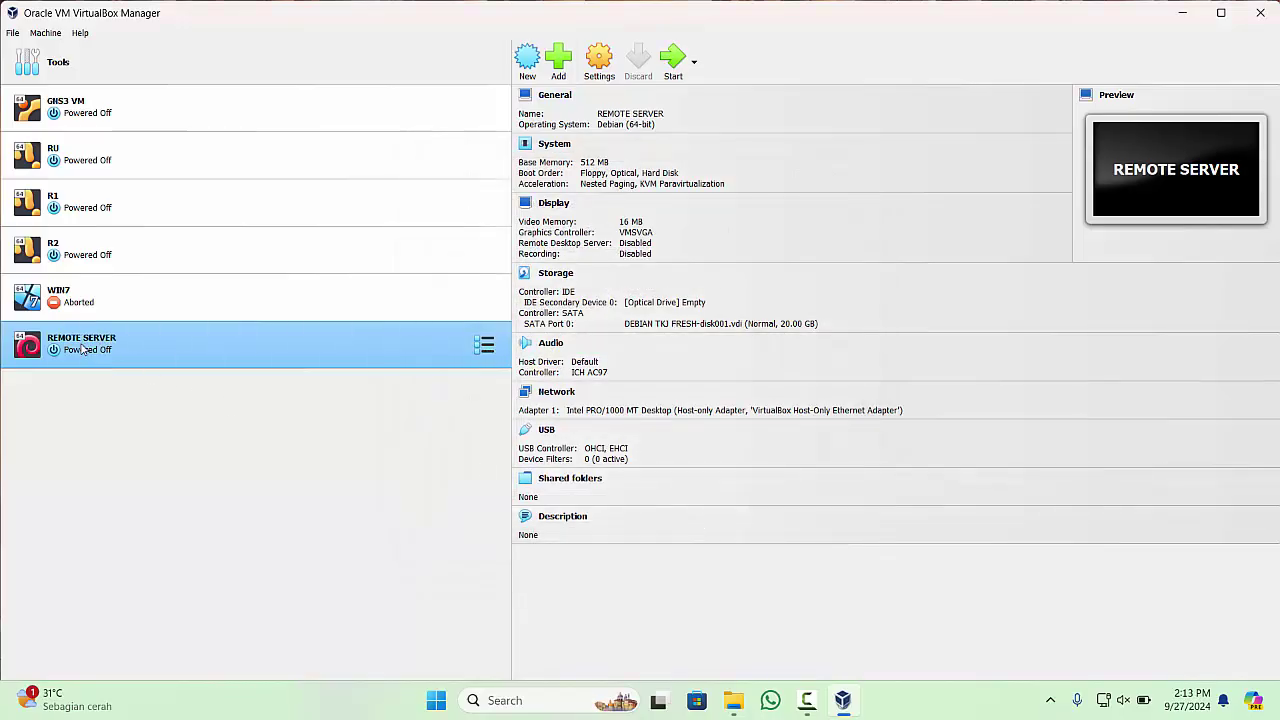
# - Start REMOTE SERVER in scaled view, let GRUB boot Debian, and restore the window to normal size
pyautogui.click(671, 62)
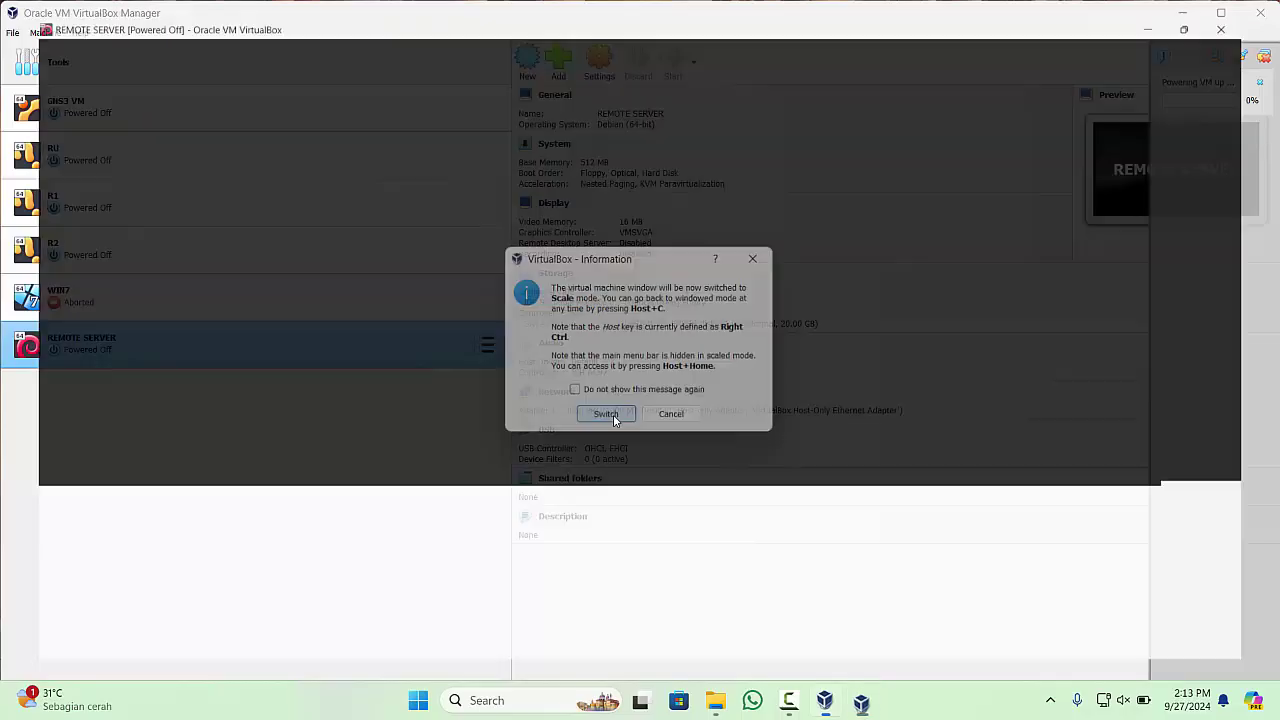
pyautogui.click(607, 416)
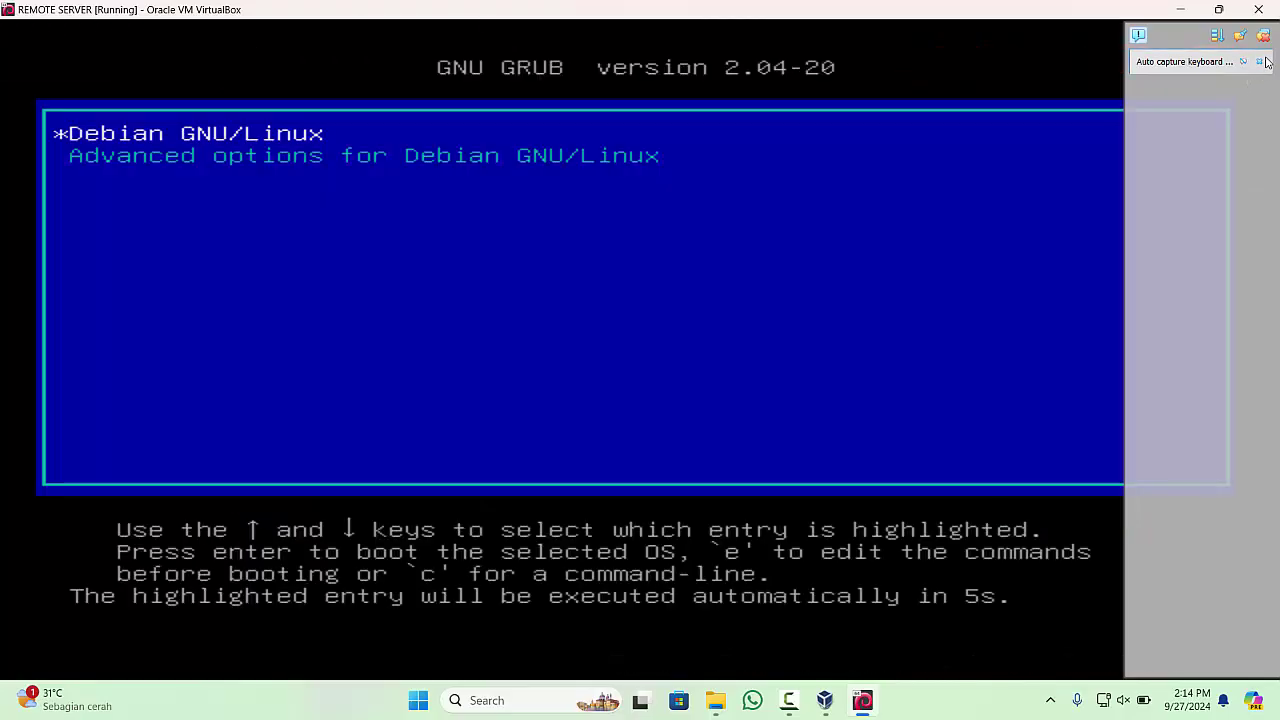
pyautogui.click(1263, 63)
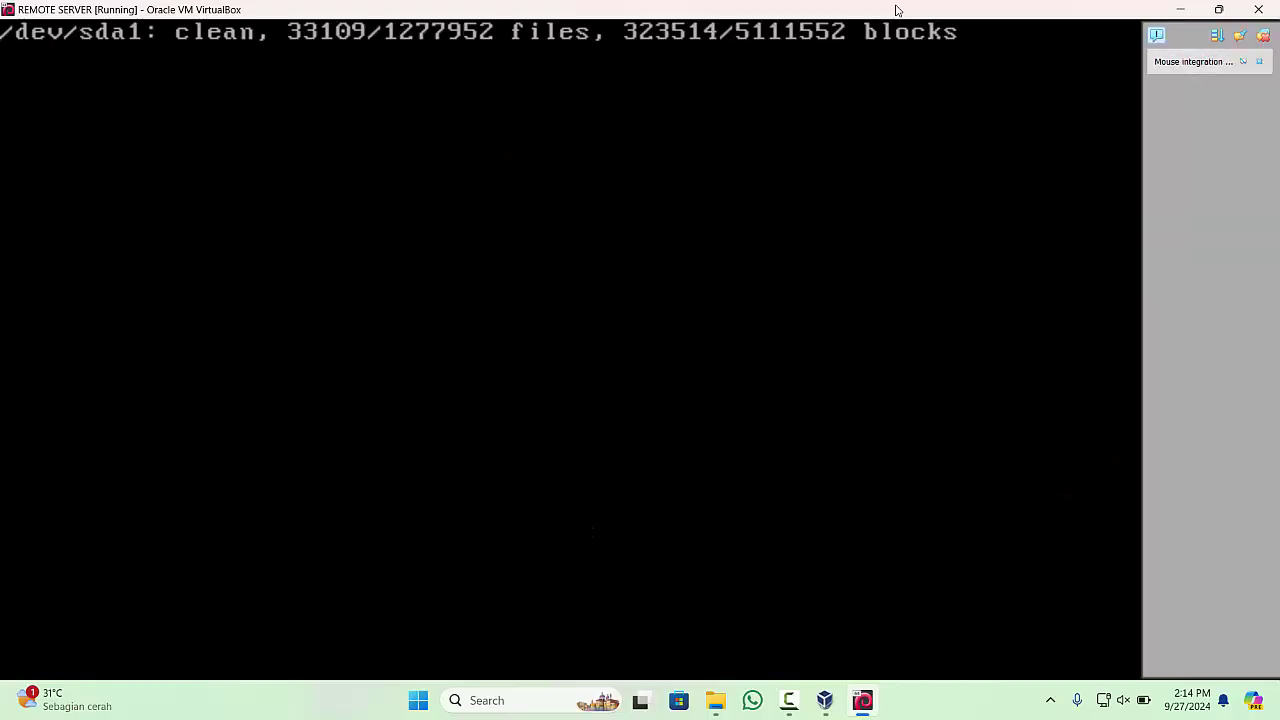
pyautogui.doubleClick(897, 10)
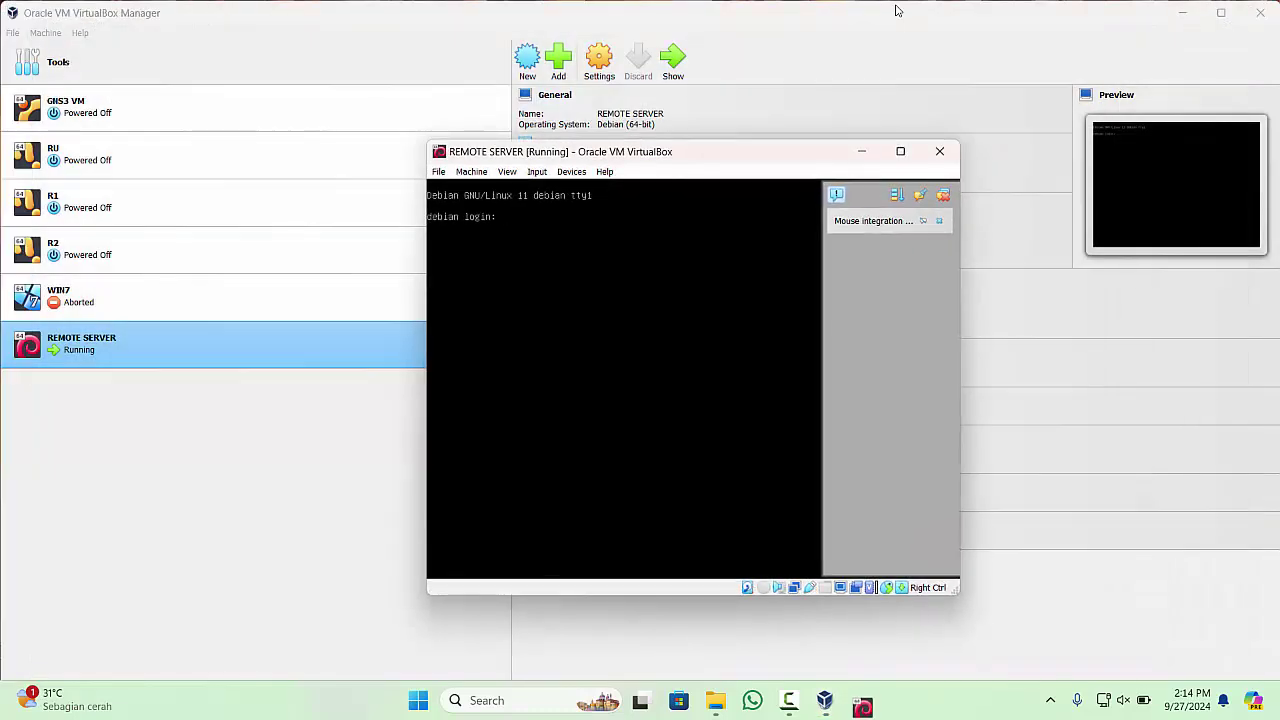
# - Log in to REMOTE SERVER's Debian console as root
pyautogui.click(939, 220)
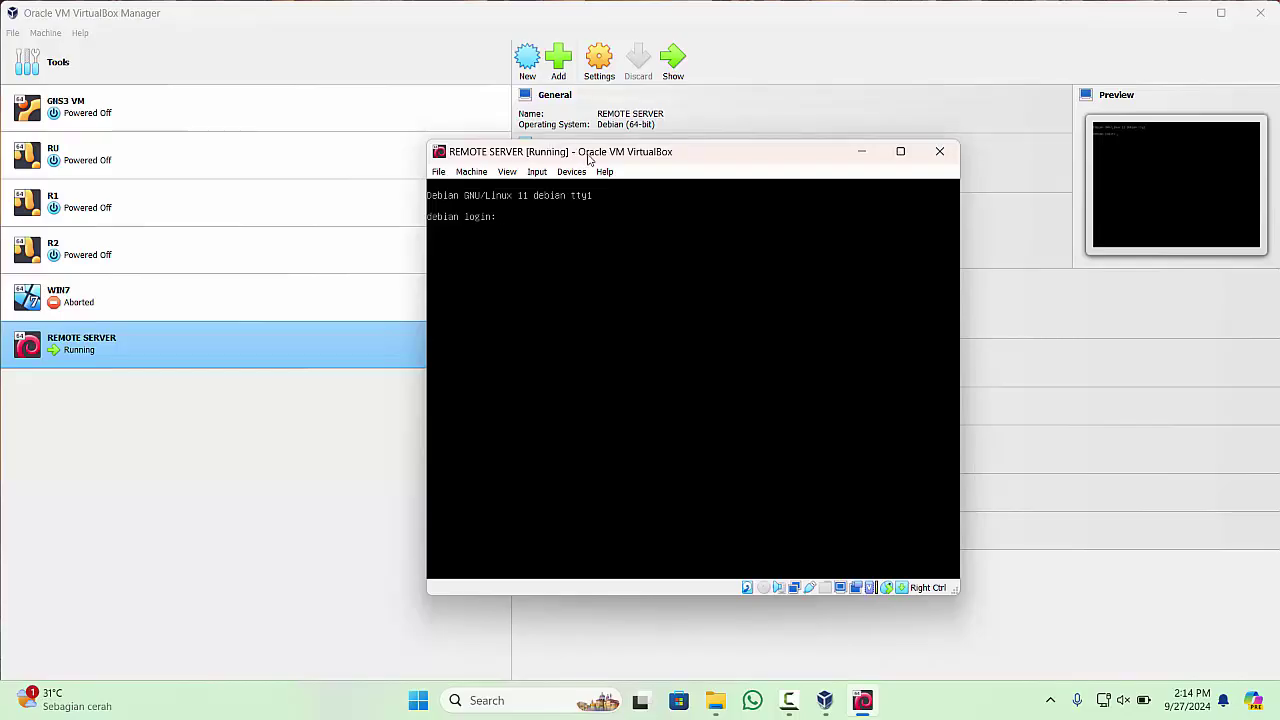
pyautogui.moveTo(590, 155); pyautogui.dragTo(489, 181)
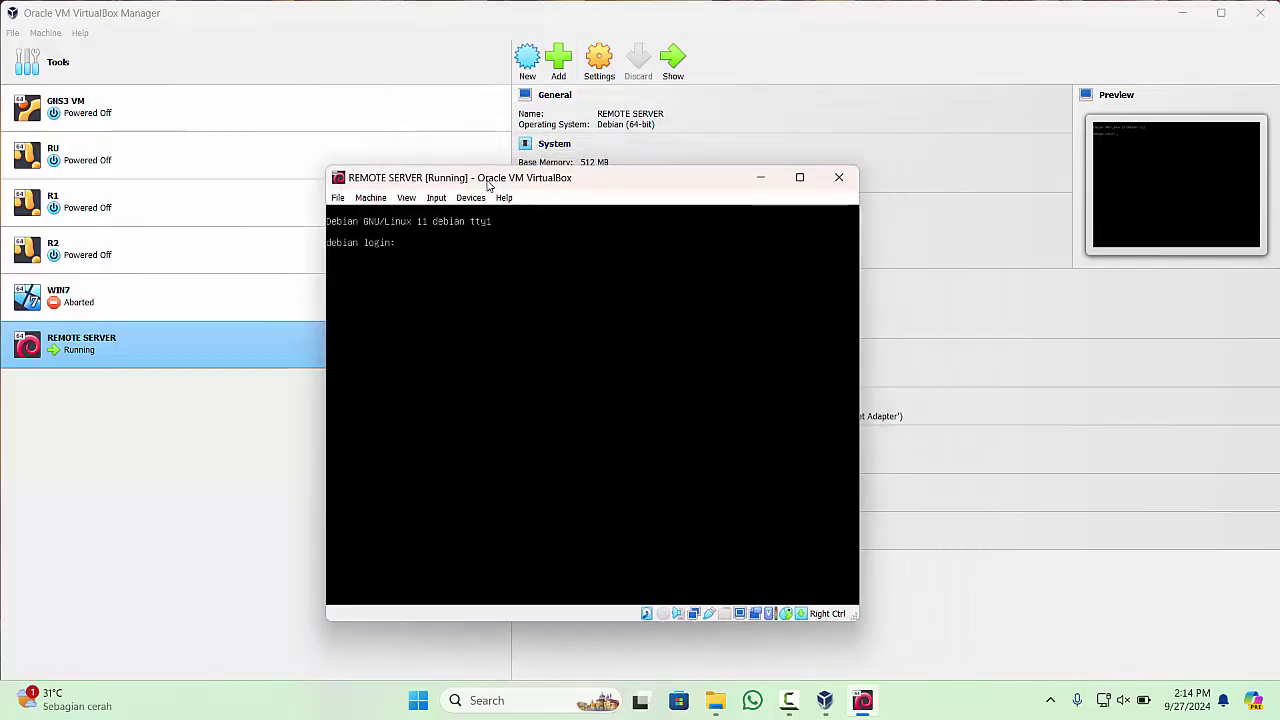
pyautogui.write('admi')
pyautogui.press('BackSpace')
pyautogui.press('BackSpace')
pyautogui.press('BackSpace')
pyautogui.write('root')
pyautogui.press('Return')
pyautogui.press('Return')
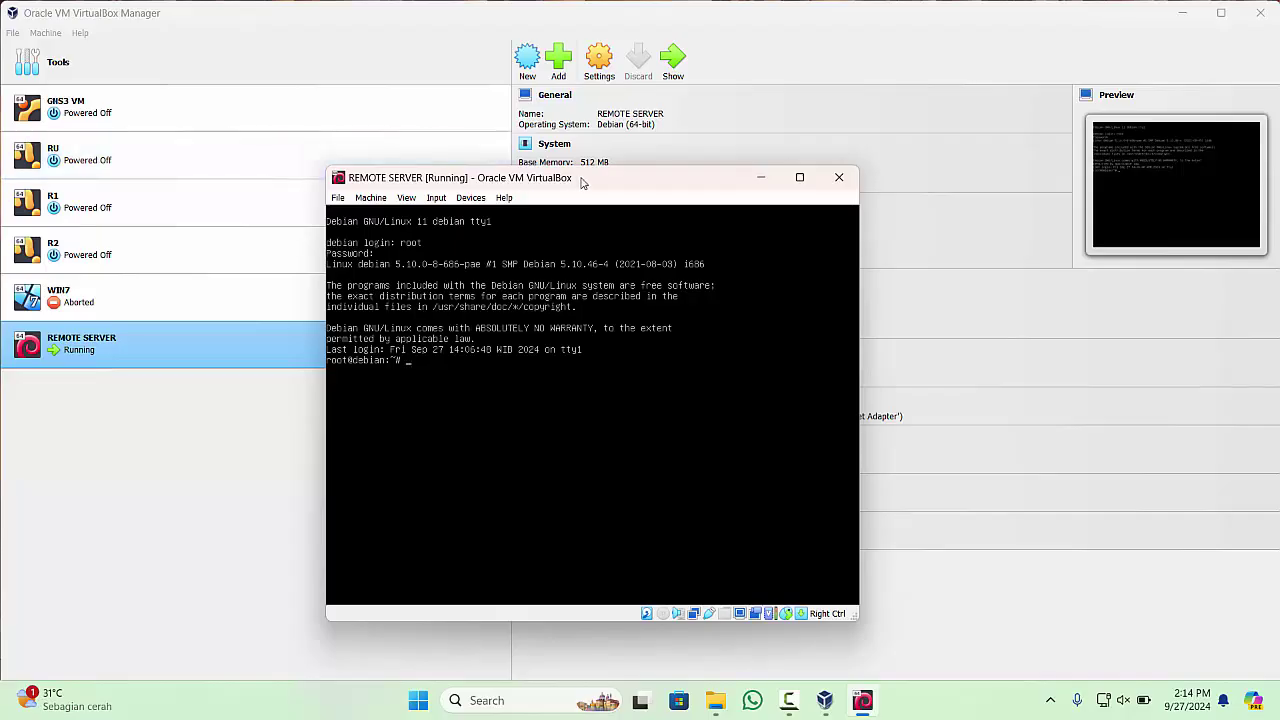
# - Run ip a to list the network interfaces, then init 0 to power the VM off
pyautogui.write('a')
pyautogui.press('Return')
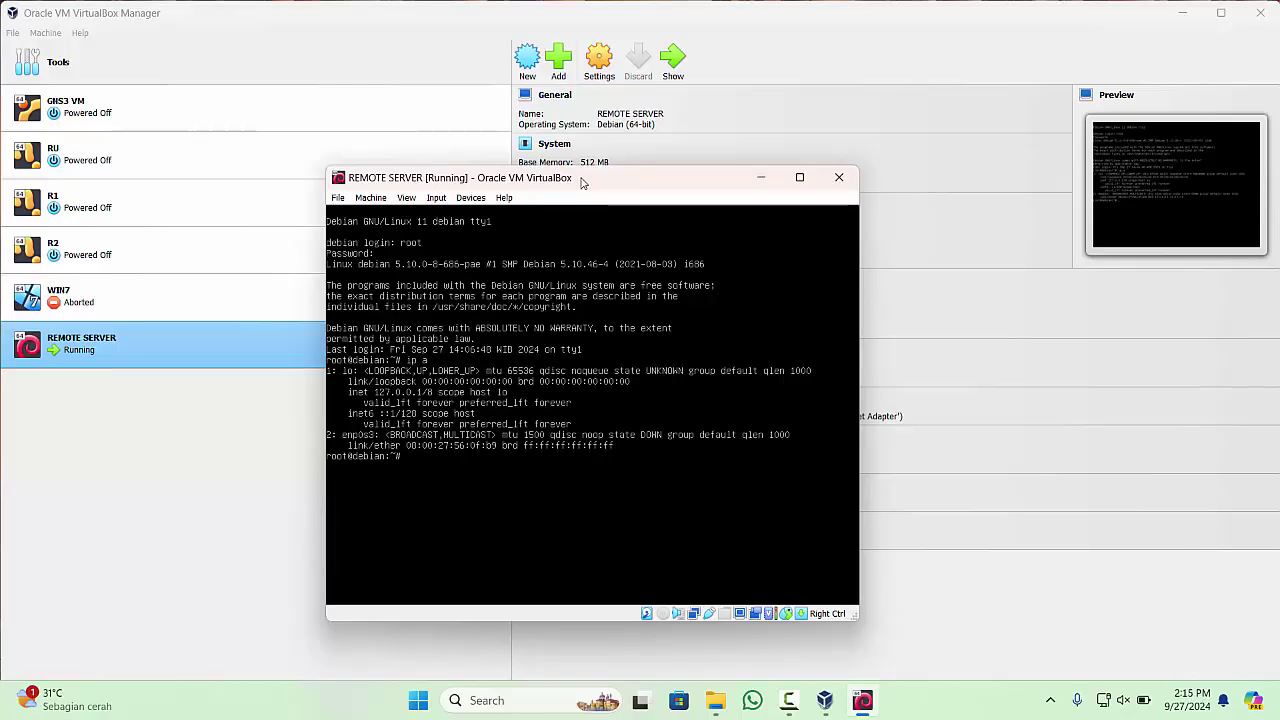
pyautogui.write('init 0')
pyautogui.press('Return')
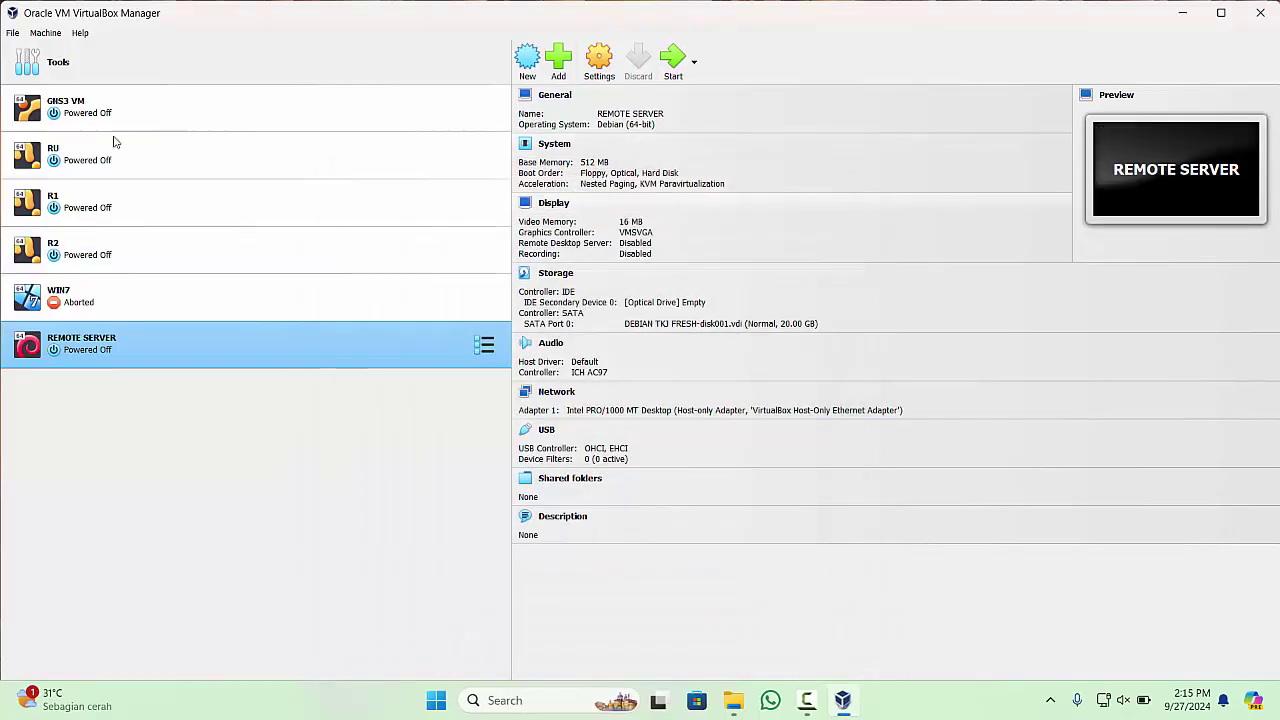
# - Check the GNS3 VM and REMOTE SERVER details and the File menu, then close VirtualBox Manager
pyautogui.click(178, 118)
pyautogui.click(180, 352)
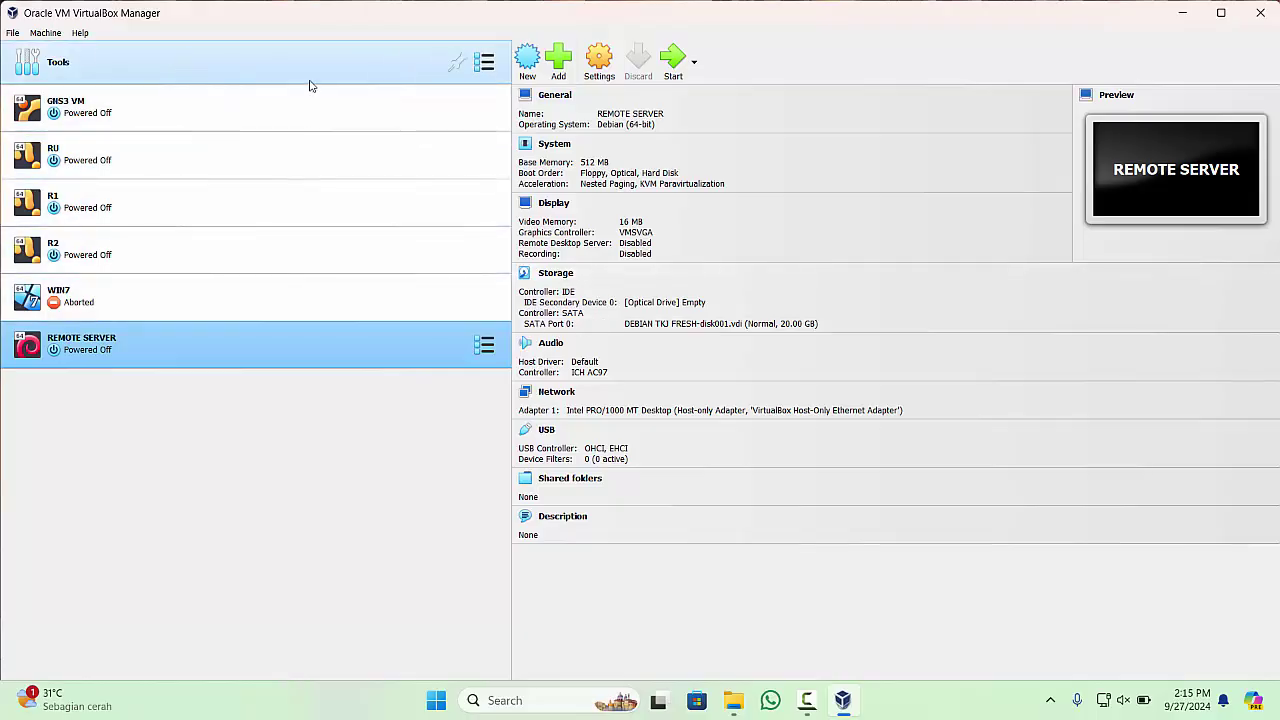
pyautogui.click(13, 34)
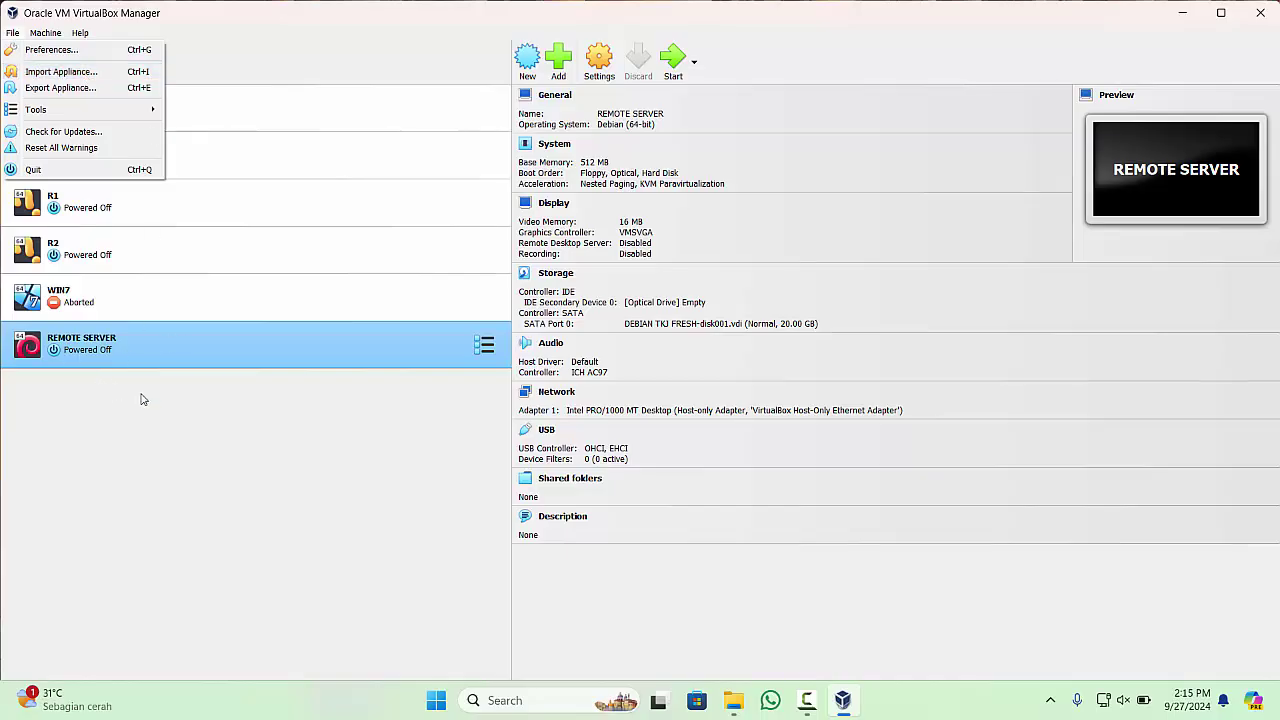
pyautogui.click(96, 400)
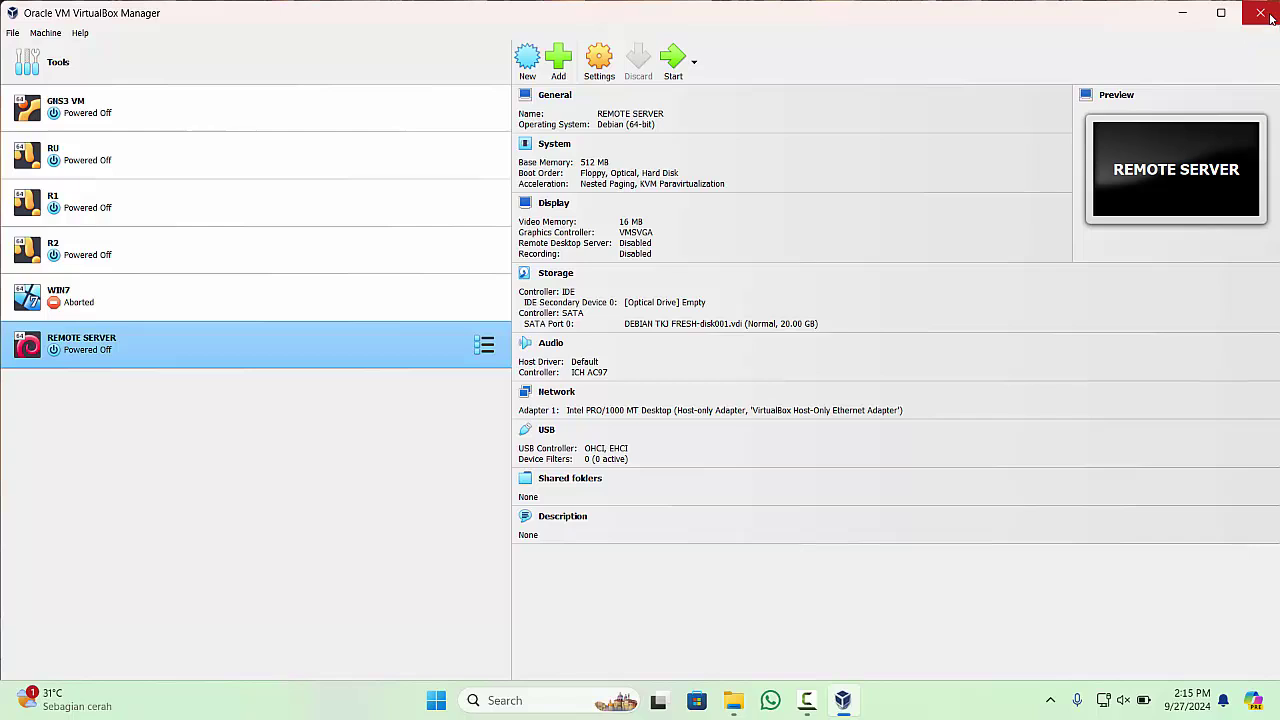
pyautogui.click(1260, 13)
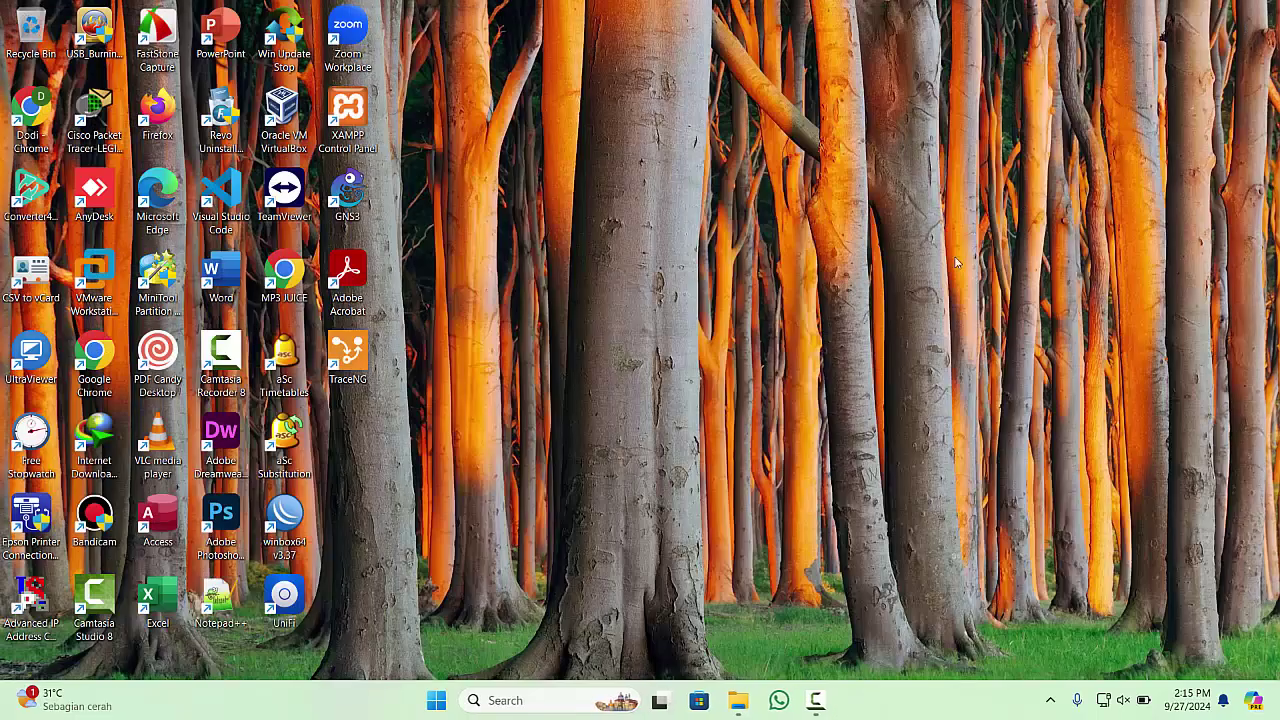